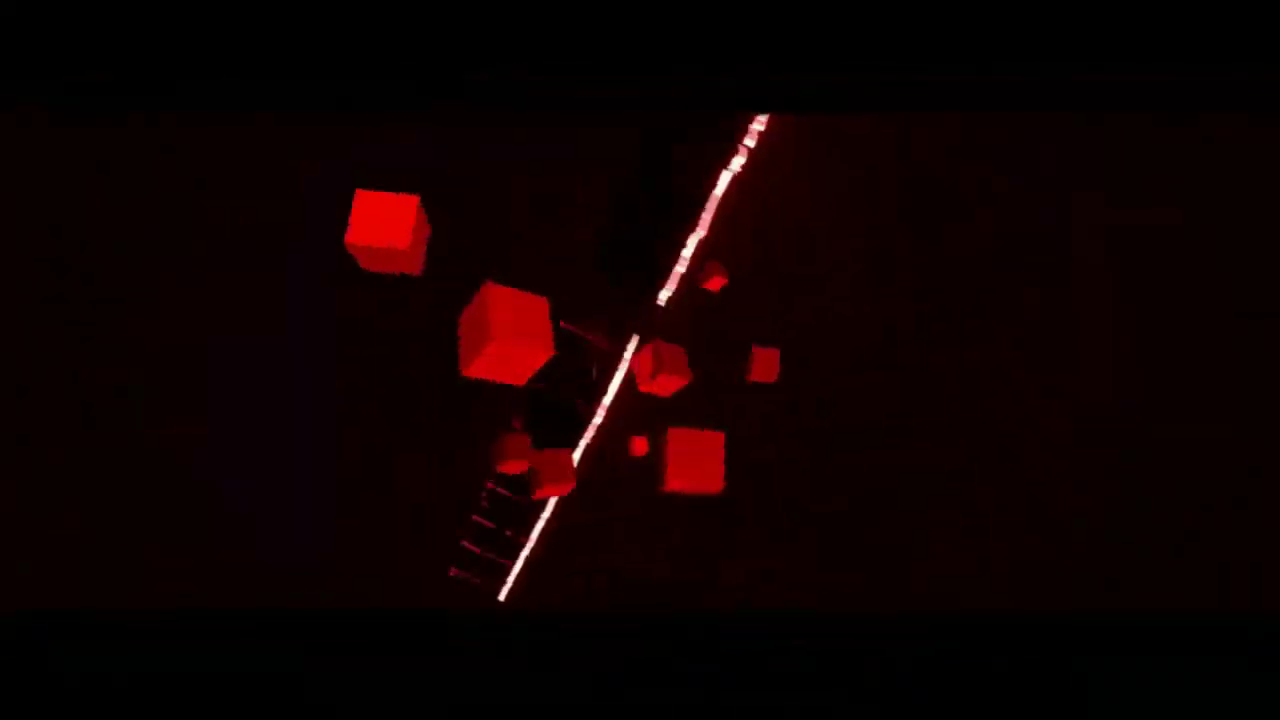
Show the shape-tool flyout listing Rectangle, Rounded Rectangle, Ellipse and the other shape tools.
click(20, 535)
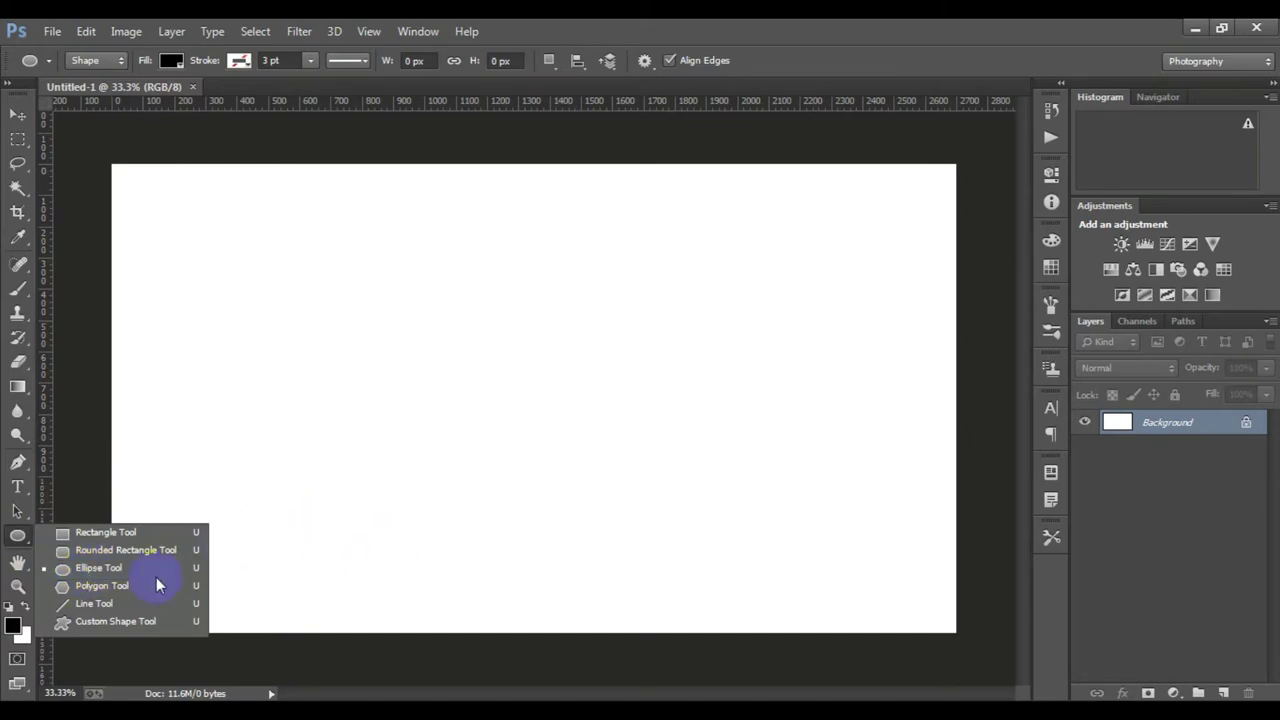
click(122, 567)
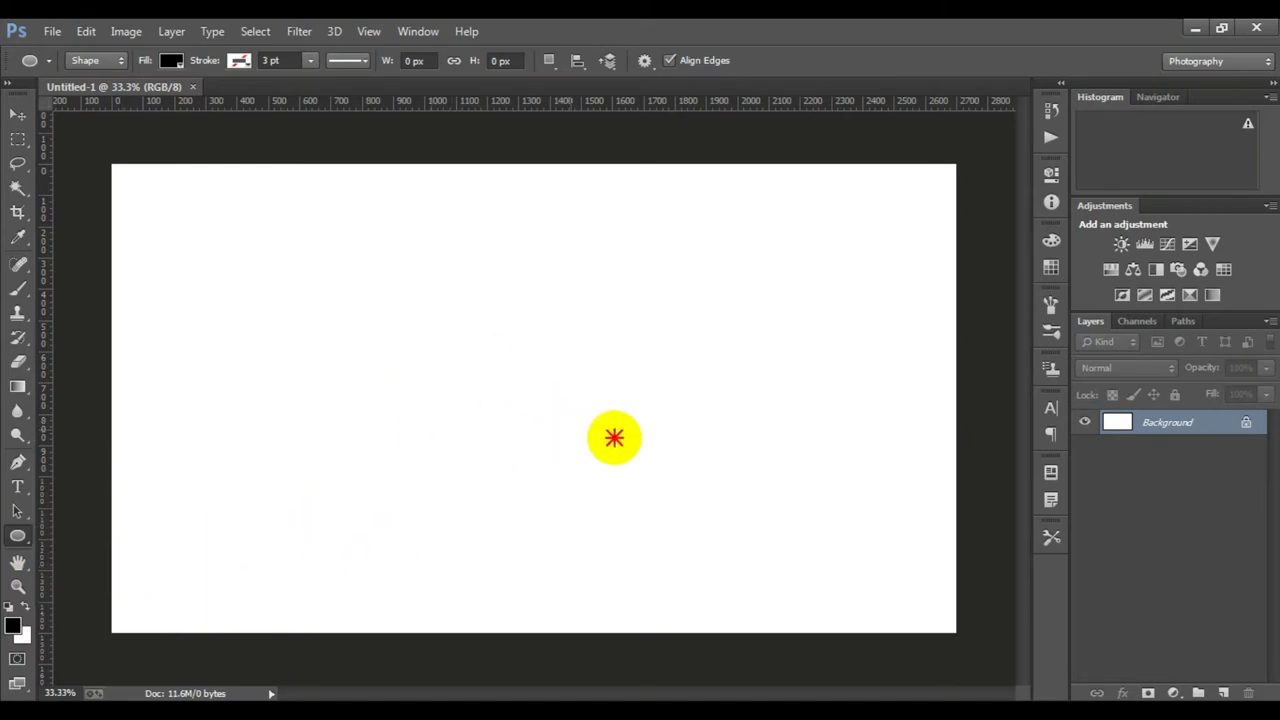
drag(418, 392, 741, 466)
click(1017, 168)
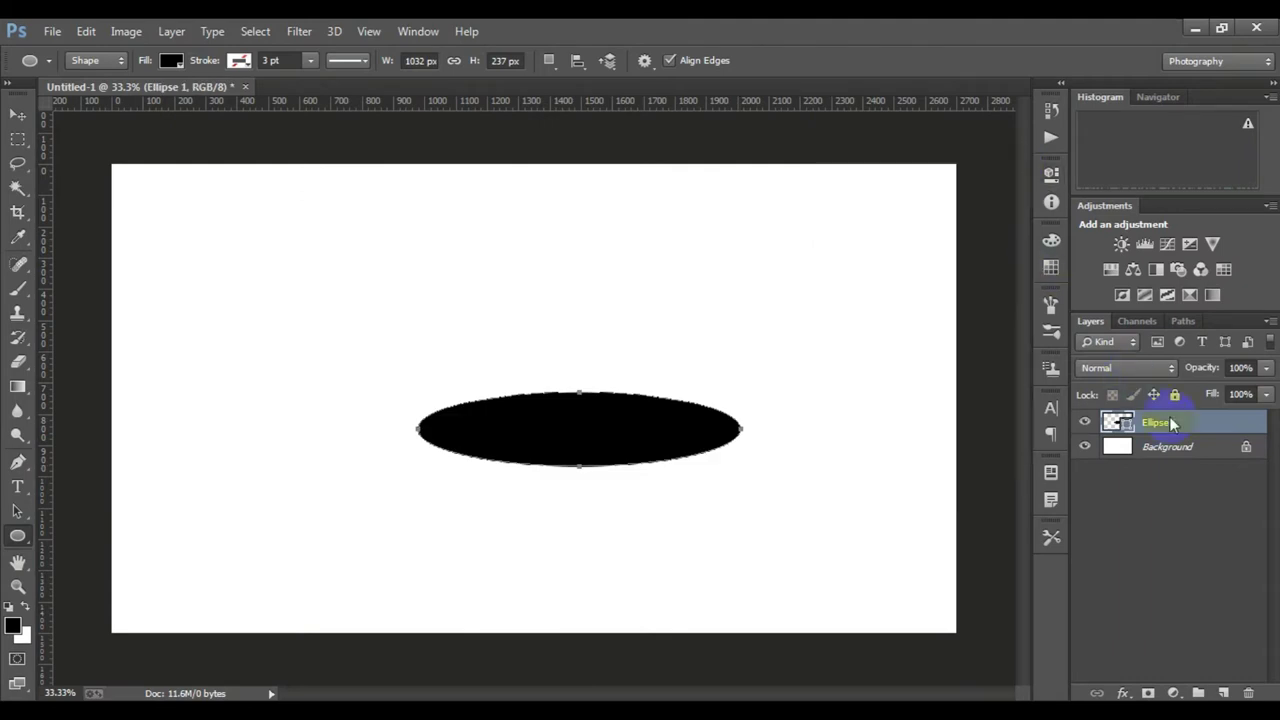
drag(1159, 422, 1248, 693)
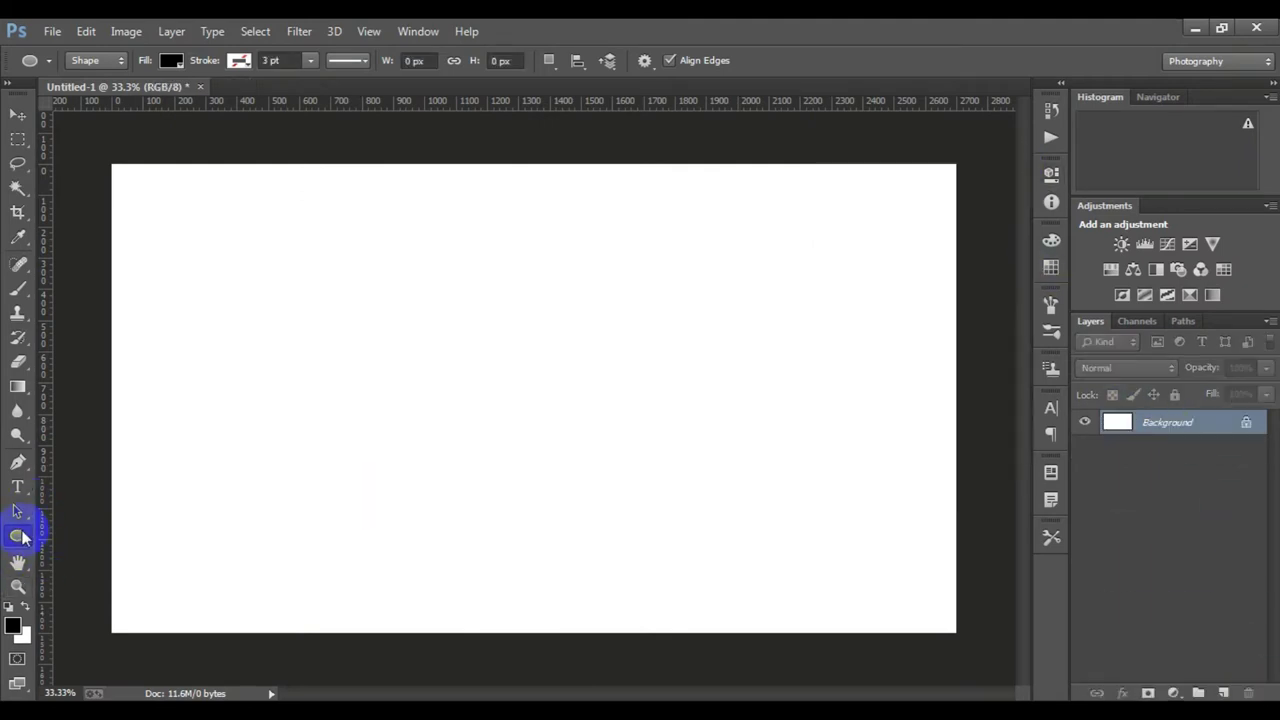
right_click(22, 537)
Draw a thin black 582 × 30 px rounded bar mid-canvas and duplicate its layer.
click(125, 550)
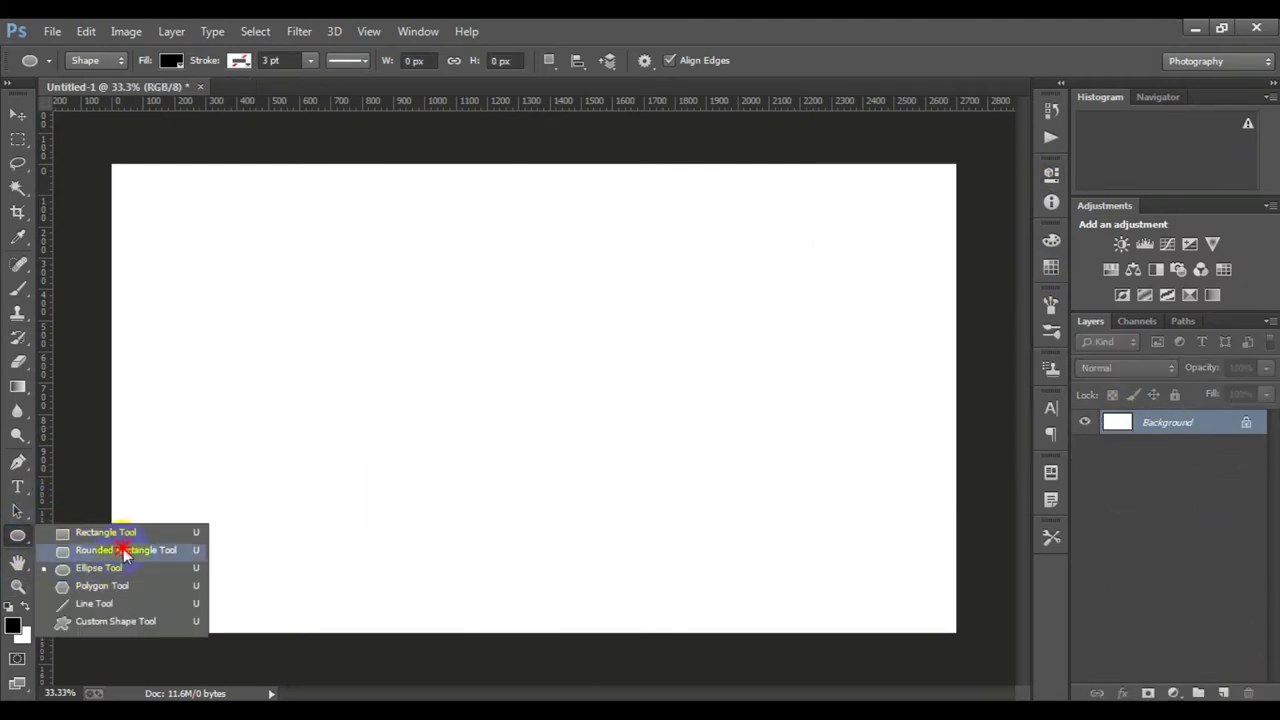
mouse_move(451, 385)
mouse_down()
mouse_move(576, 400)
mouse_move(631, 391)
mouse_up()
click(1176, 450)
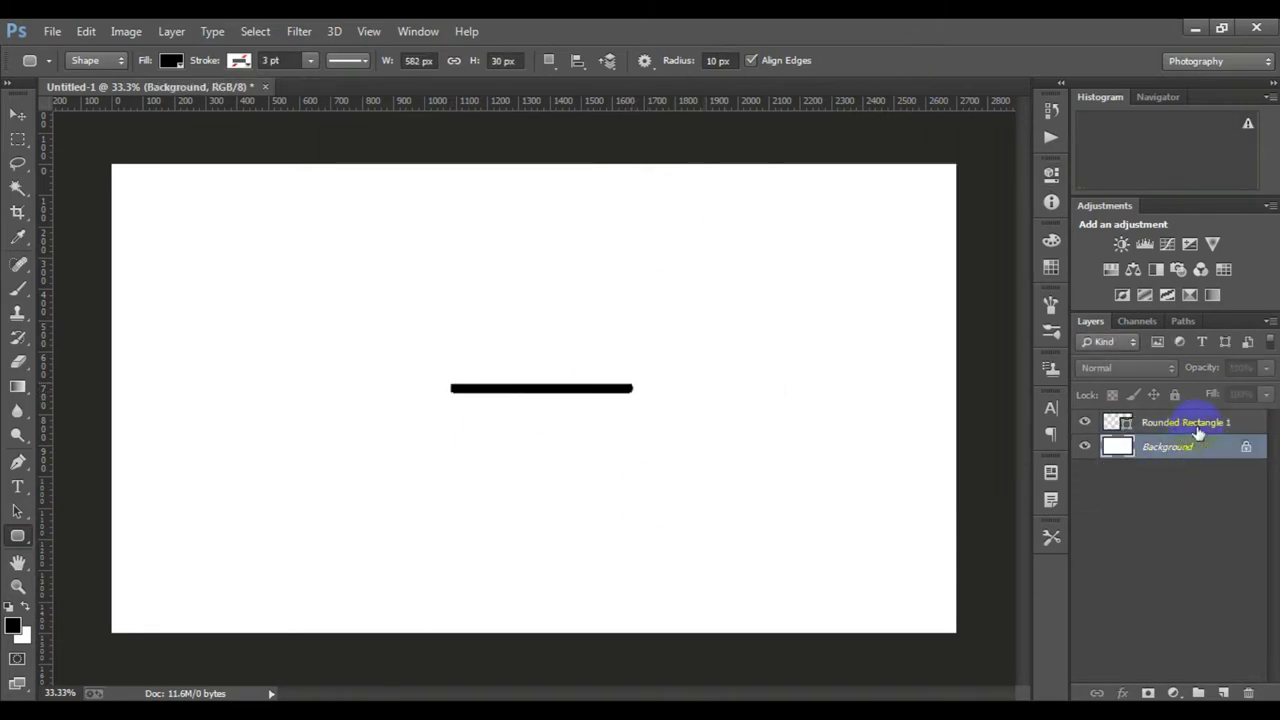
mouse_move(1120, 428)
mouse_down()
mouse_move(1158, 663)
mouse_move(1198, 693)
mouse_up()
Rotate the copied bar 67.36° and stretch it into a diagonal joining the original's left end.
key(ctrl+t)
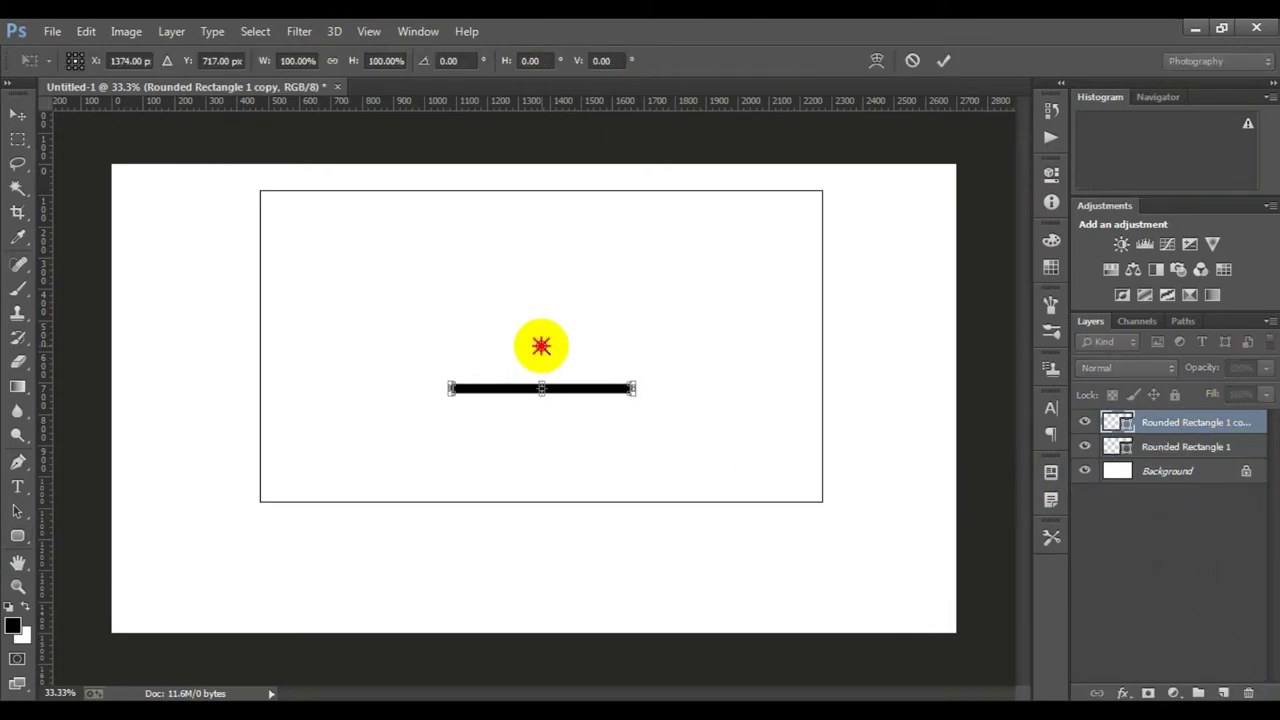
key(ctrl+plus)
key(ctrl+plus)
mouse_move(614, 443)
mouse_down()
mouse_move(506, 368)
mouse_move(349, 491)
mouse_up()
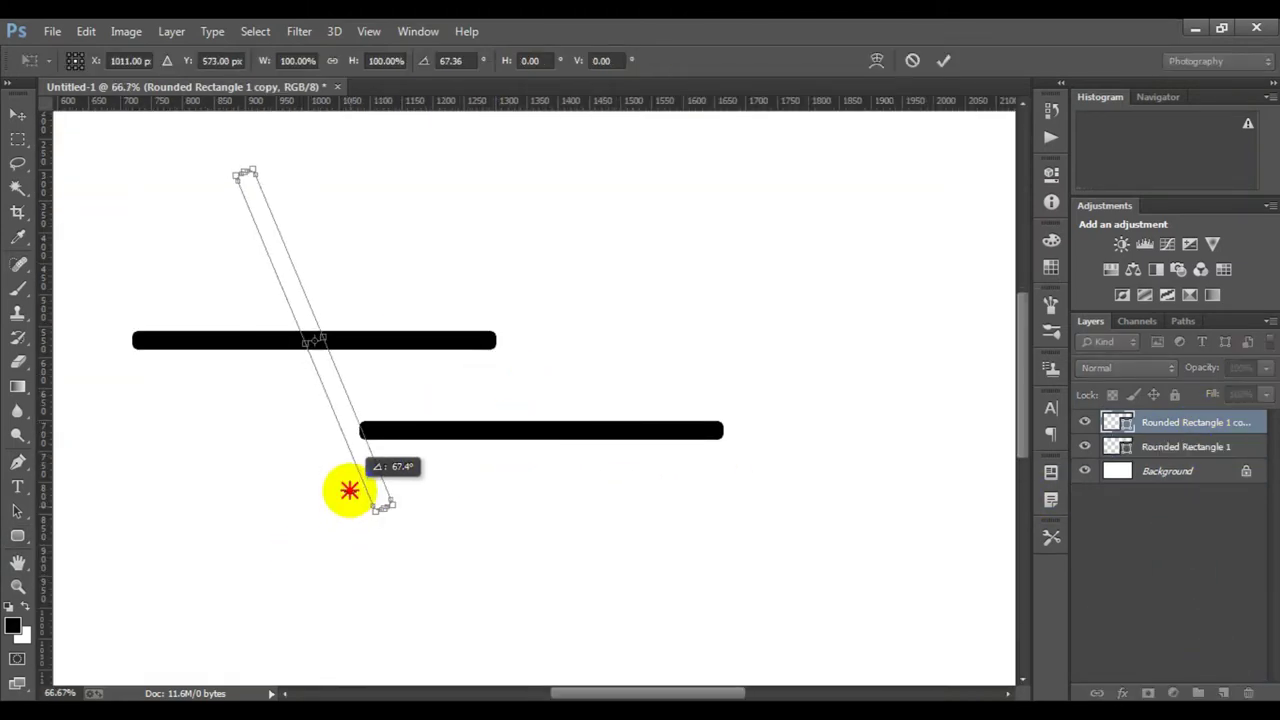
drag(351, 409, 360, 380)
scroll(414, 410, up, 3)
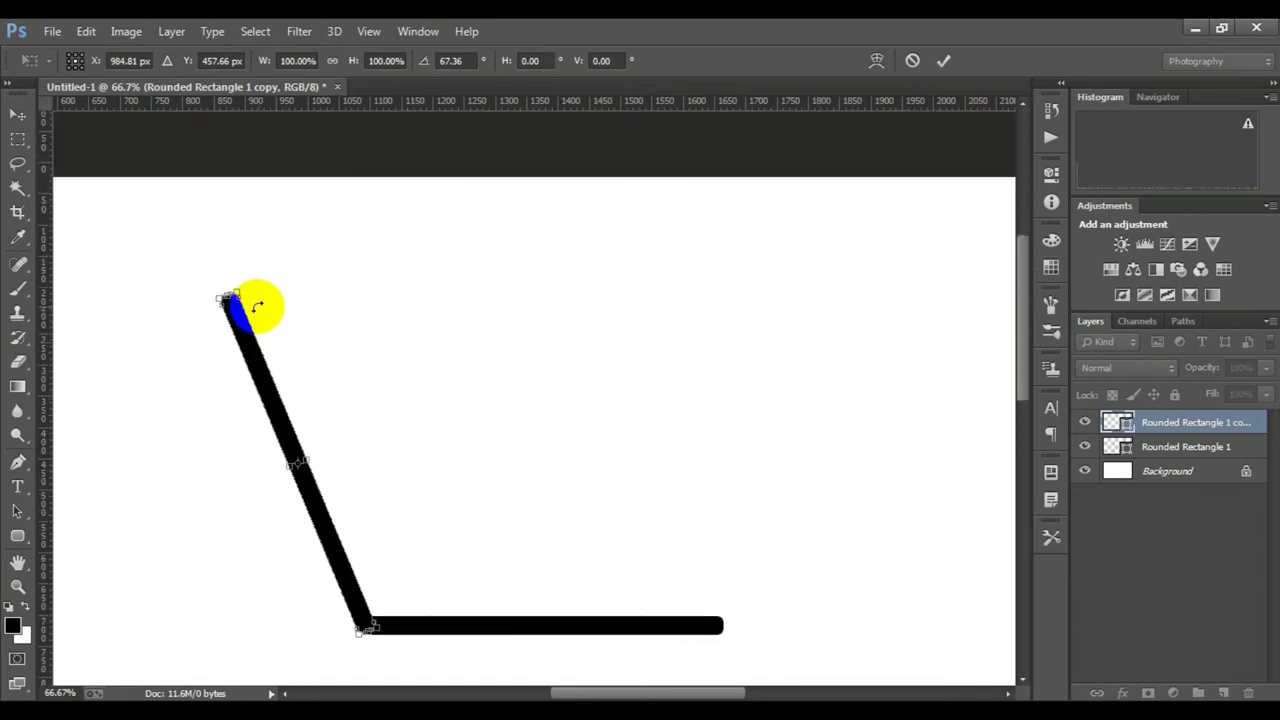
drag(229, 292, 197, 224)
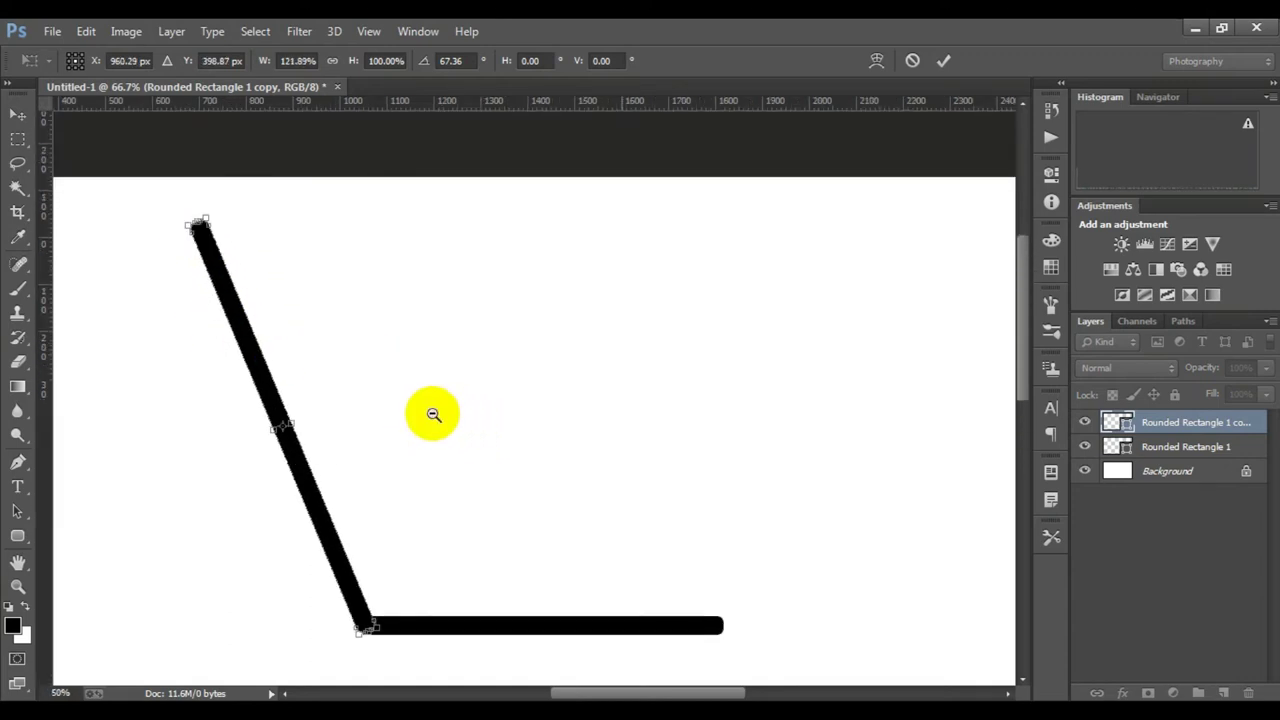
key(ctrl+minus)
key(ctrl+minus)
click(943, 60)
click(604, 289)
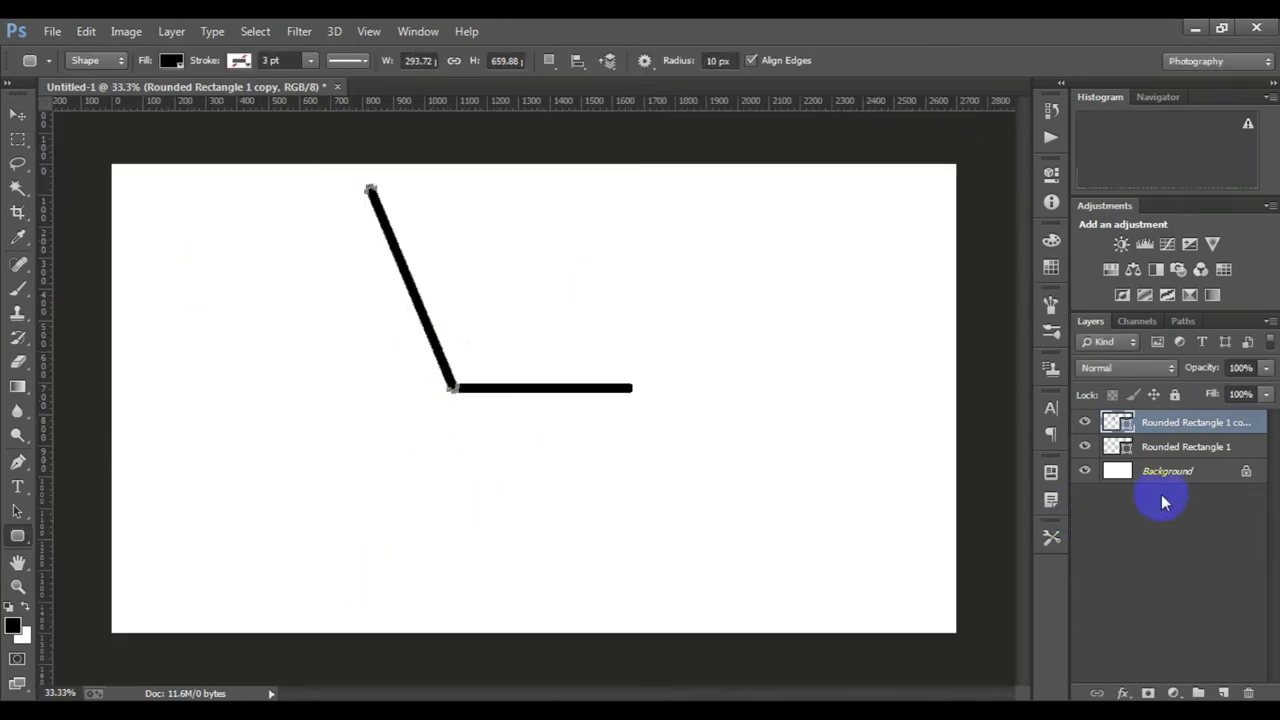
Move both frame bars together down and to the right.
click(1168, 471)
key(ctrl+plus)
scroll(384, 380, down, 2)
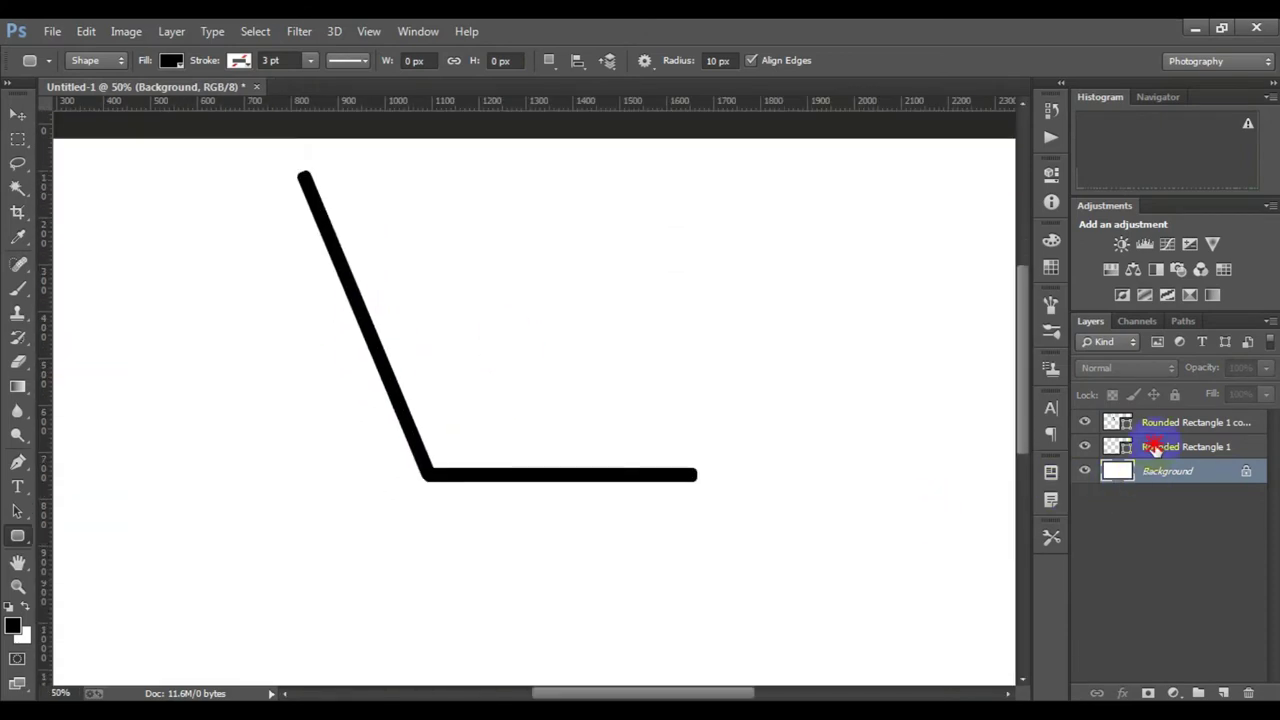
click(1151, 446)
shift+click(1174, 425)
key(ctrl+t)
mouse_move(445, 275)
mouse_down()
mouse_move(471, 493)
mouse_move(477, 440)
mouse_up()
key(ctrl+minus)
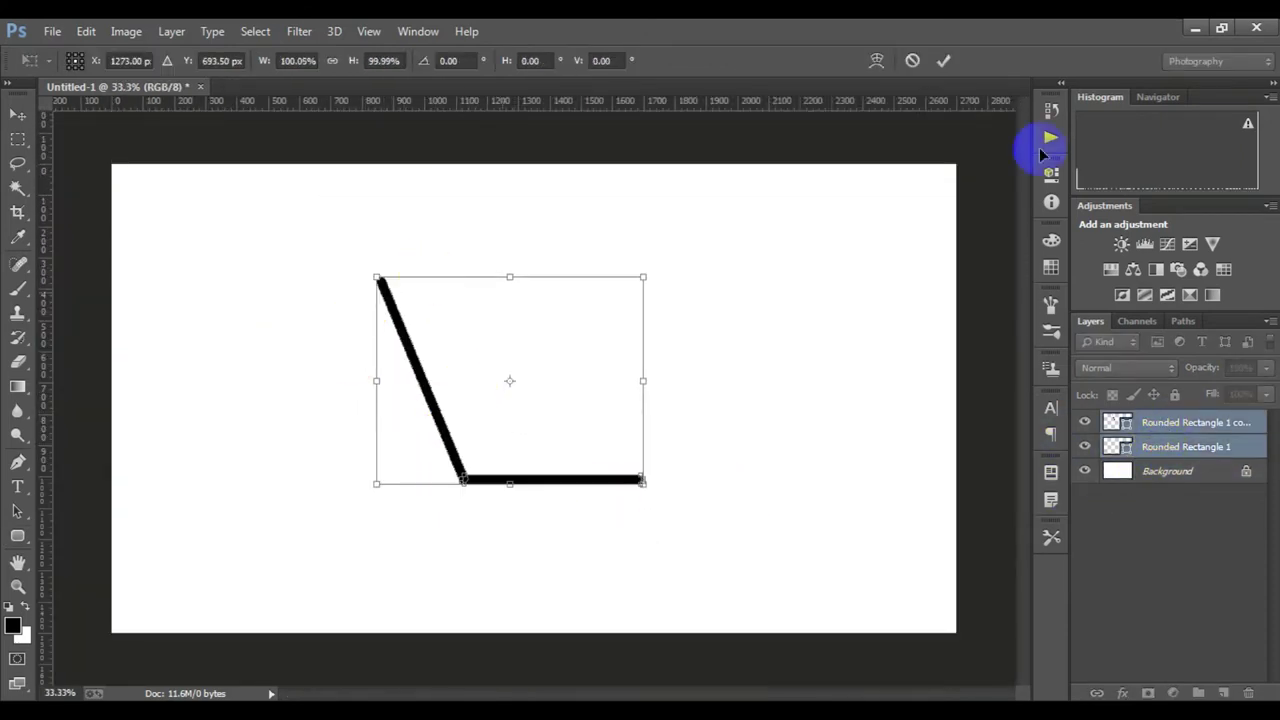
Rotate the slanted bar about 8° to stand more upright, shifted slightly right.
click(943, 60)
click(1162, 425)
key(ctrl+t)
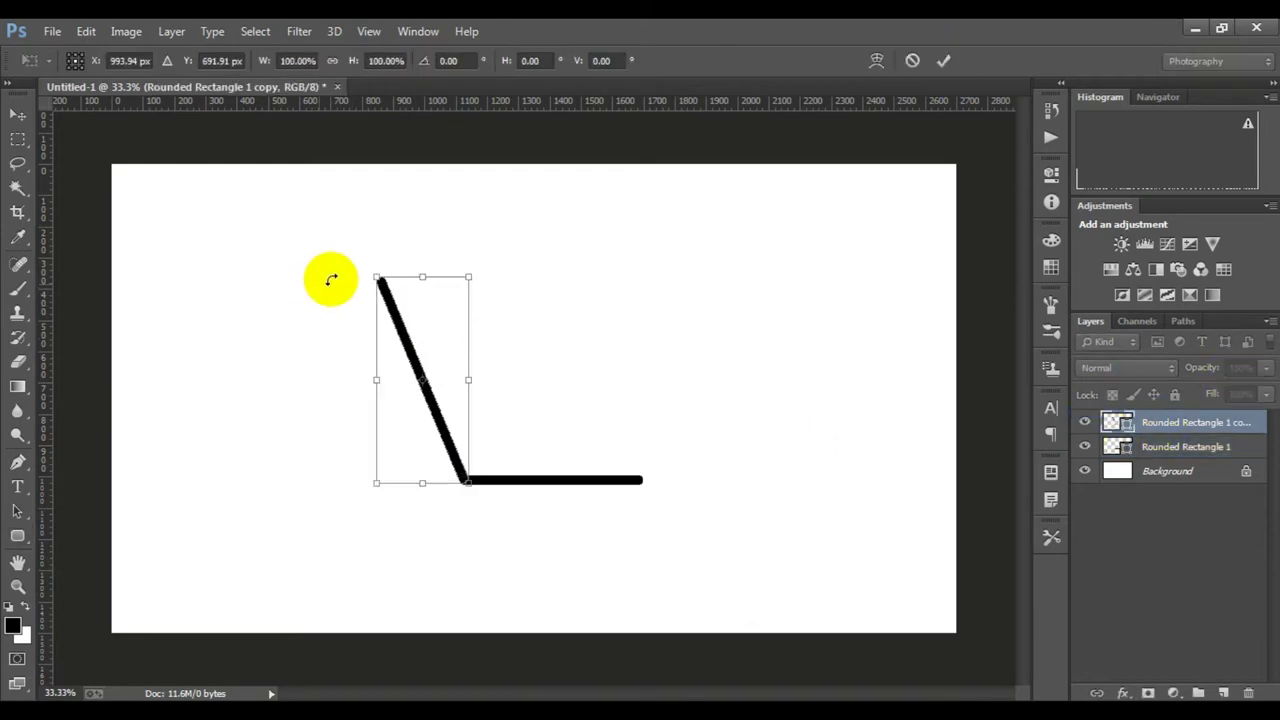
drag(331, 277, 372, 257)
mouse_move(462, 347)
mouse_down()
mouse_move(479, 339)
mouse_move(486, 372)
mouse_up()
click(943, 60)
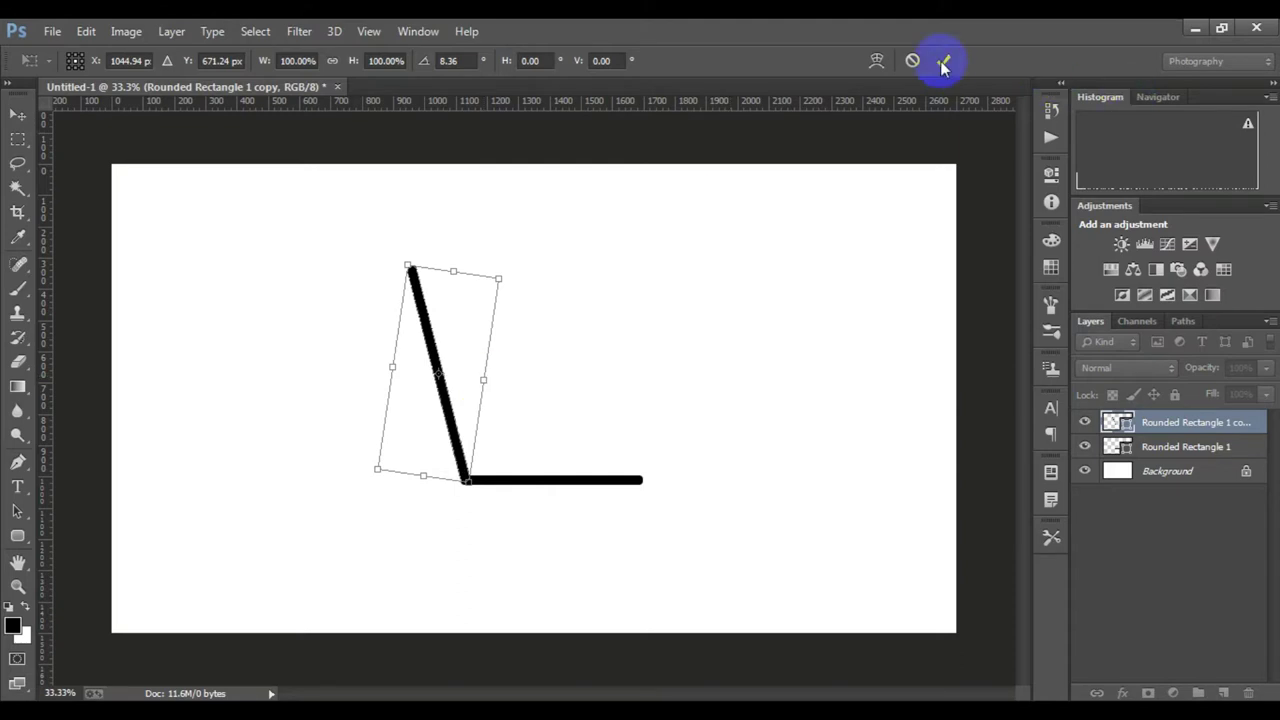
Shorten the horizontal bar from its right end to 83.8% width.
click(1178, 450)
key(ctrl+t)
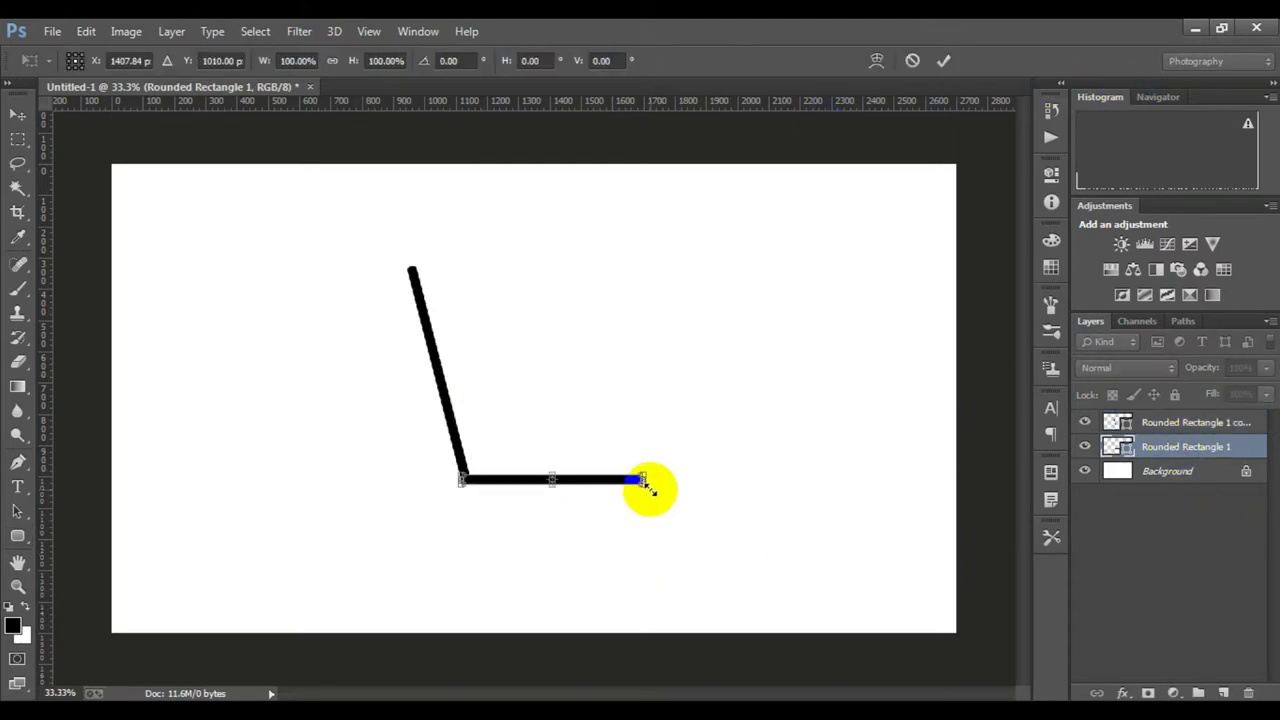
key(ctrl+plus)
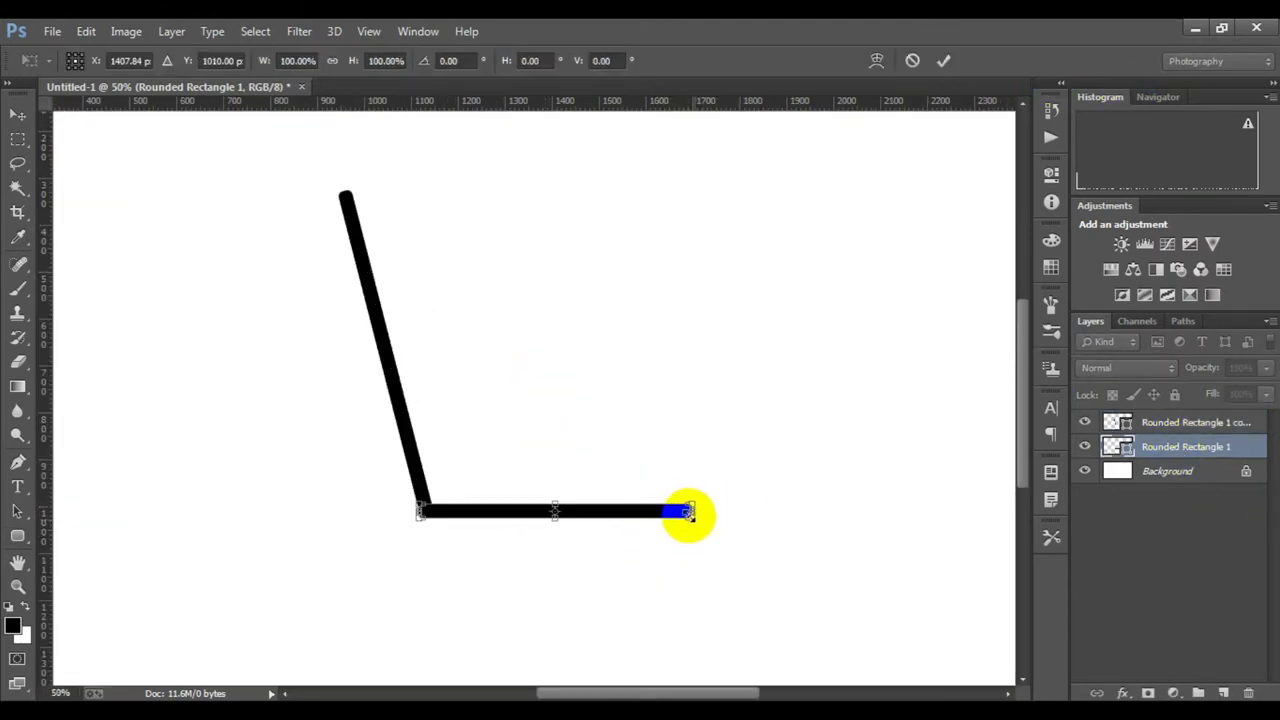
drag(692, 511, 646, 512)
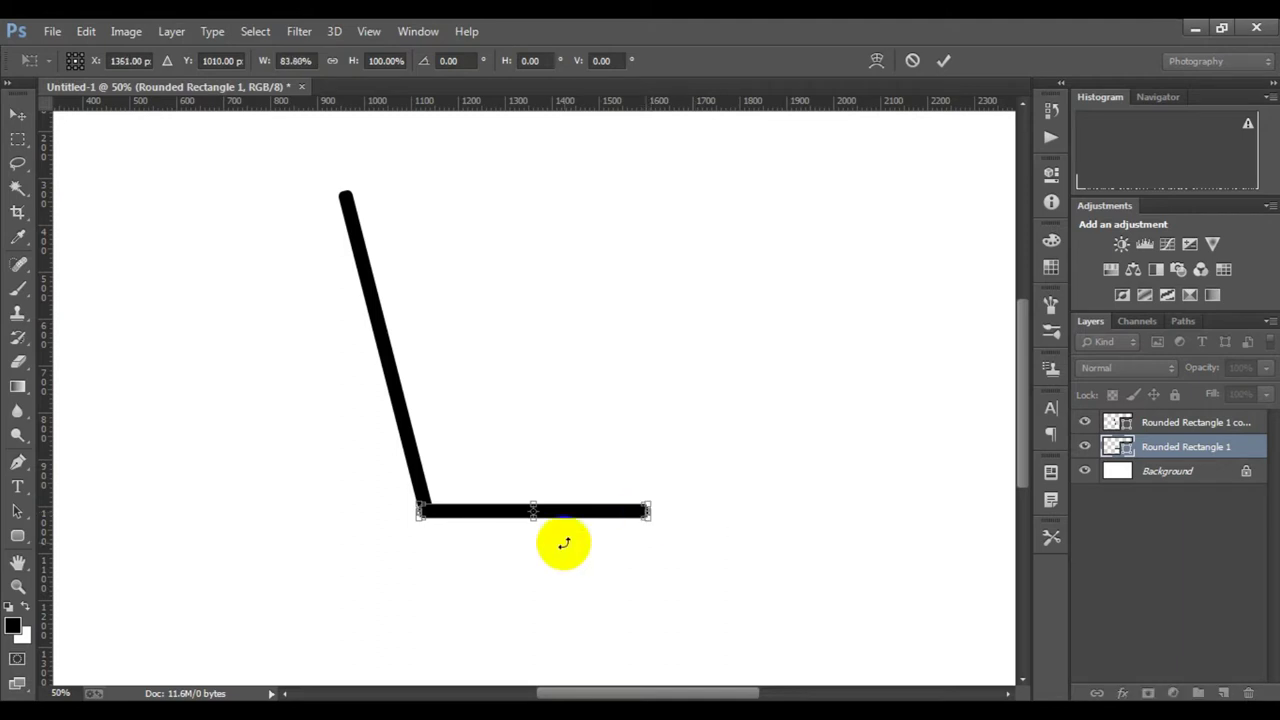
click(943, 60)
Shorten the slanted bar from its top end to about 93% height.
click(1170, 424)
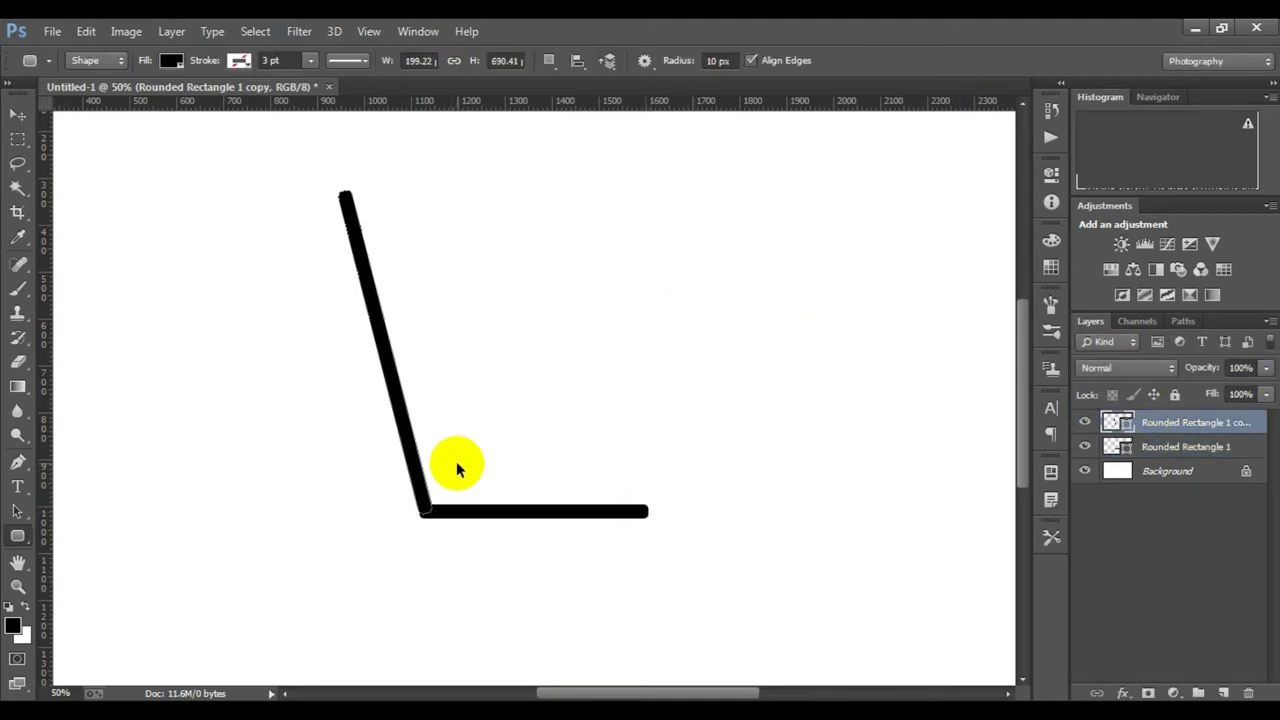
key(ctrl+t)
drag(385, 191, 385, 215)
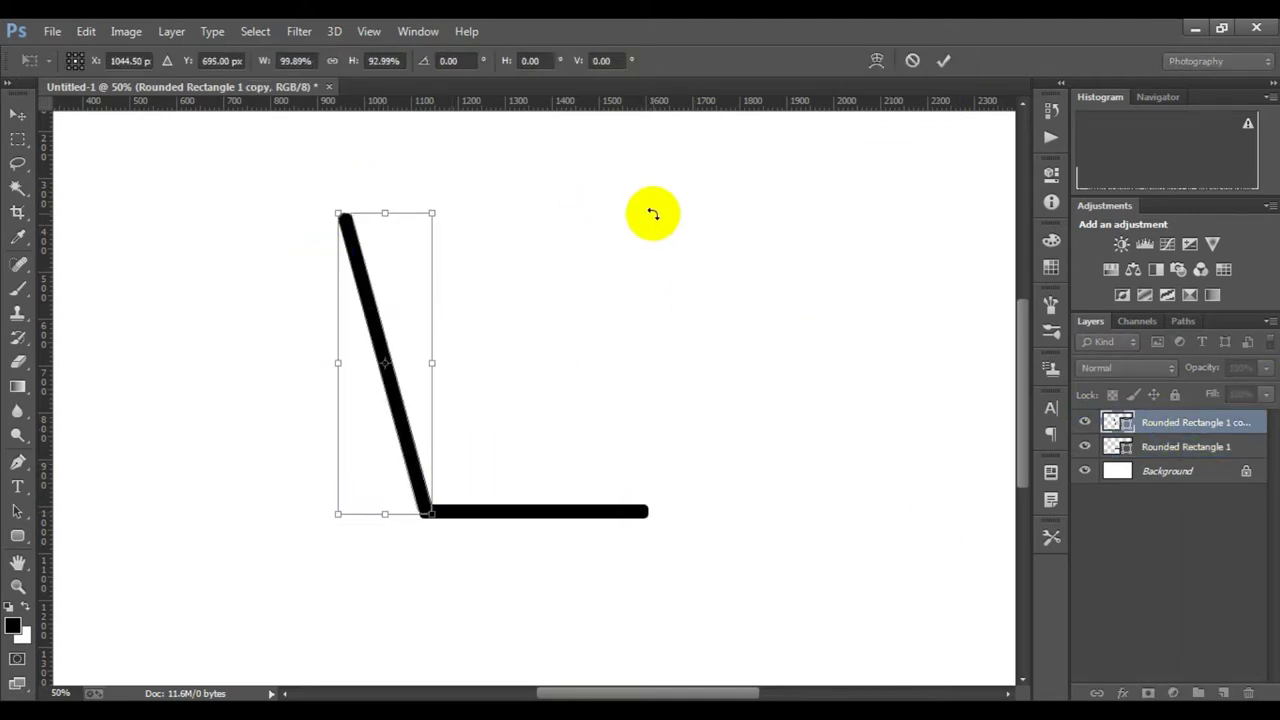
click(945, 60)
click(1170, 471)
scroll(445, 457, up, 2)
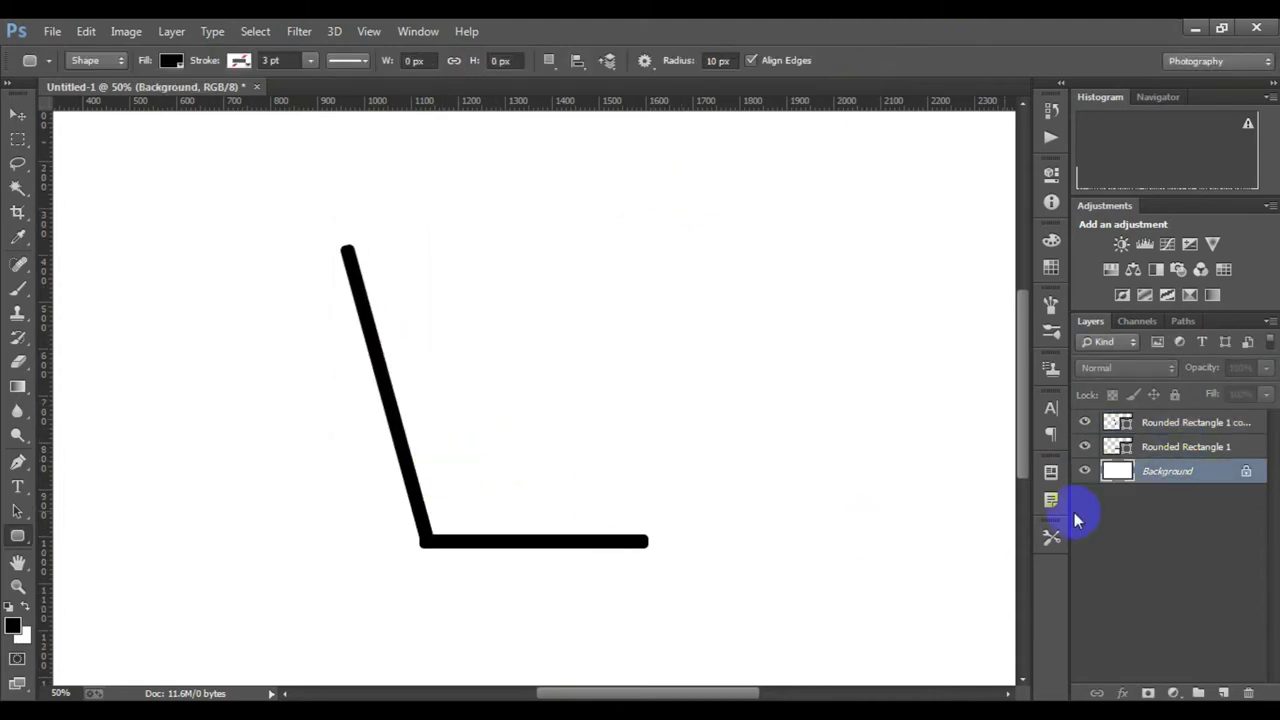
click(1153, 424)
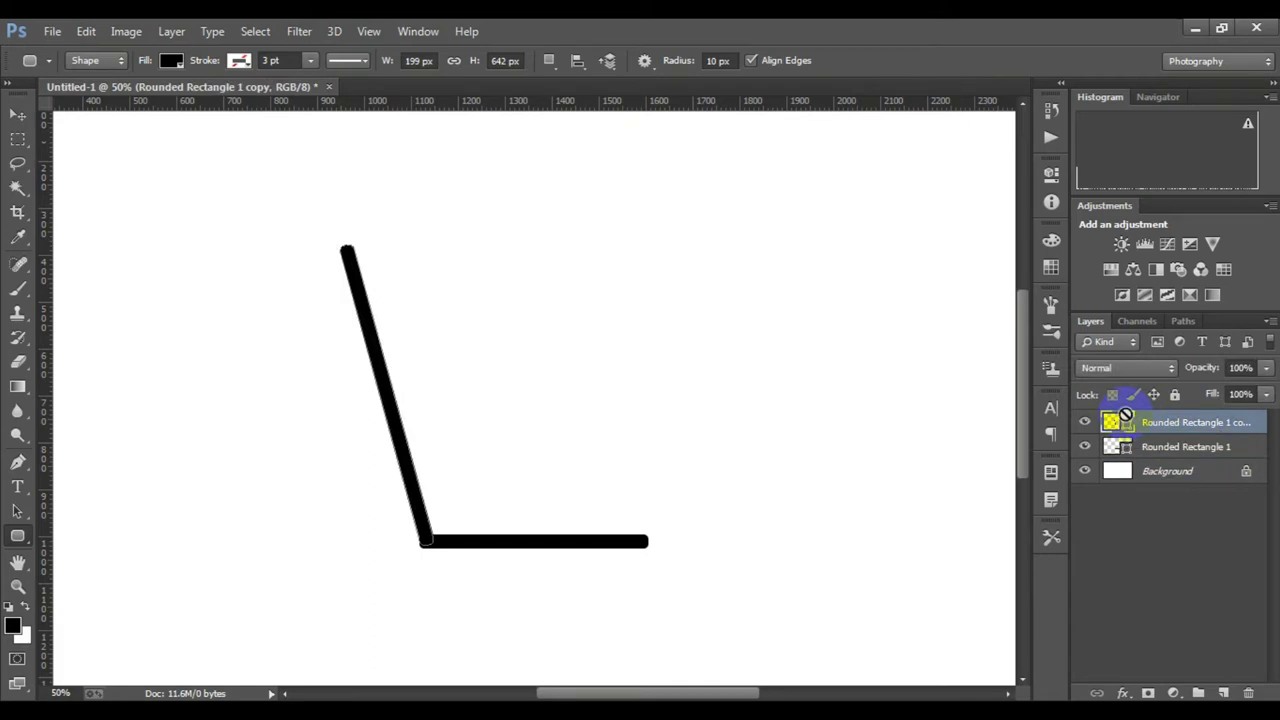
key(ctrl+t)
Duplicate the horizontal bar and scale the copy to 24.39% width as a handle atop the slanted bar.
key(Return)
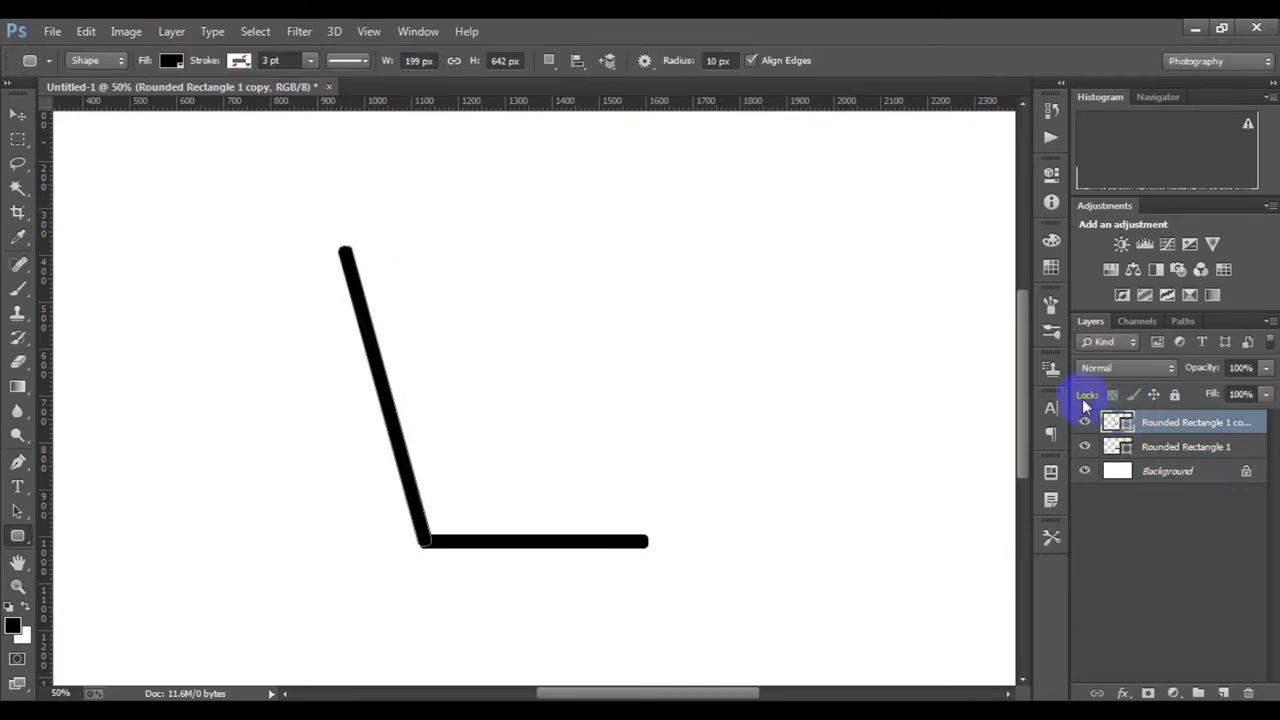
click(1160, 473)
mouse_move(1166, 452)
mouse_down()
mouse_move(1233, 685)
mouse_move(1218, 695)
mouse_up()
key(ctrl+t)
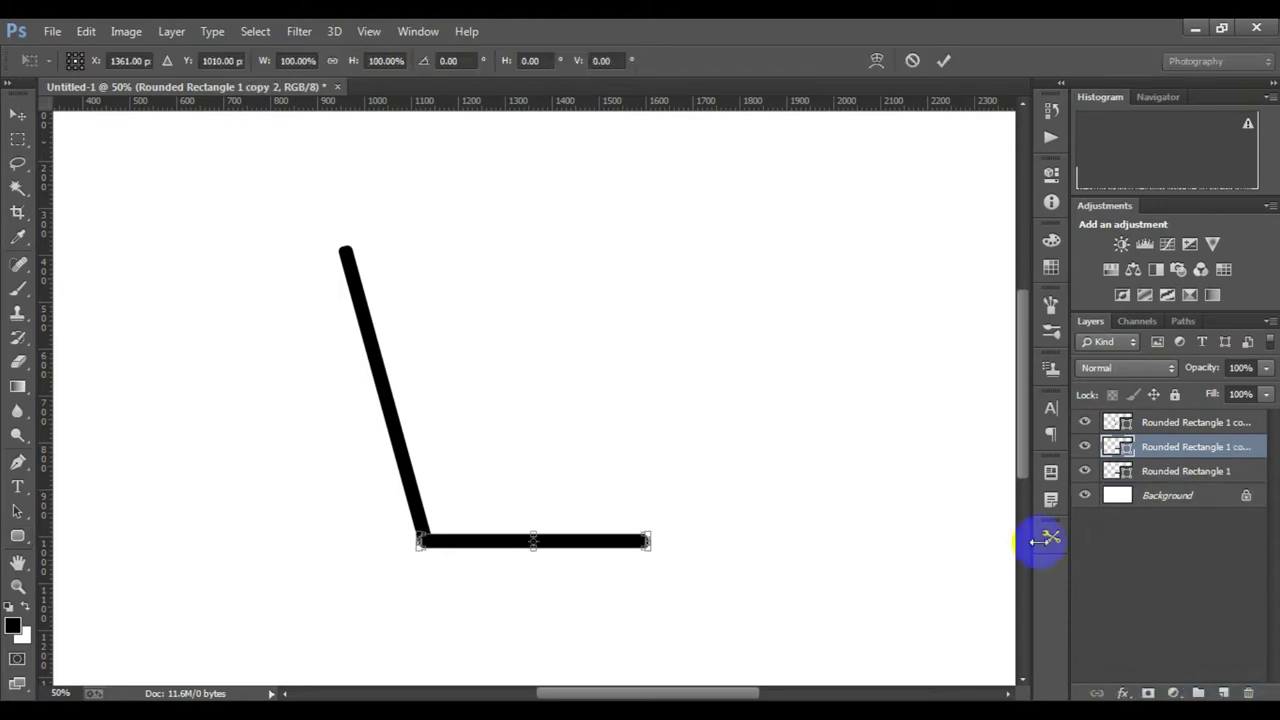
drag(491, 540, 200, 255)
ctrl+alt+click(314, 314)
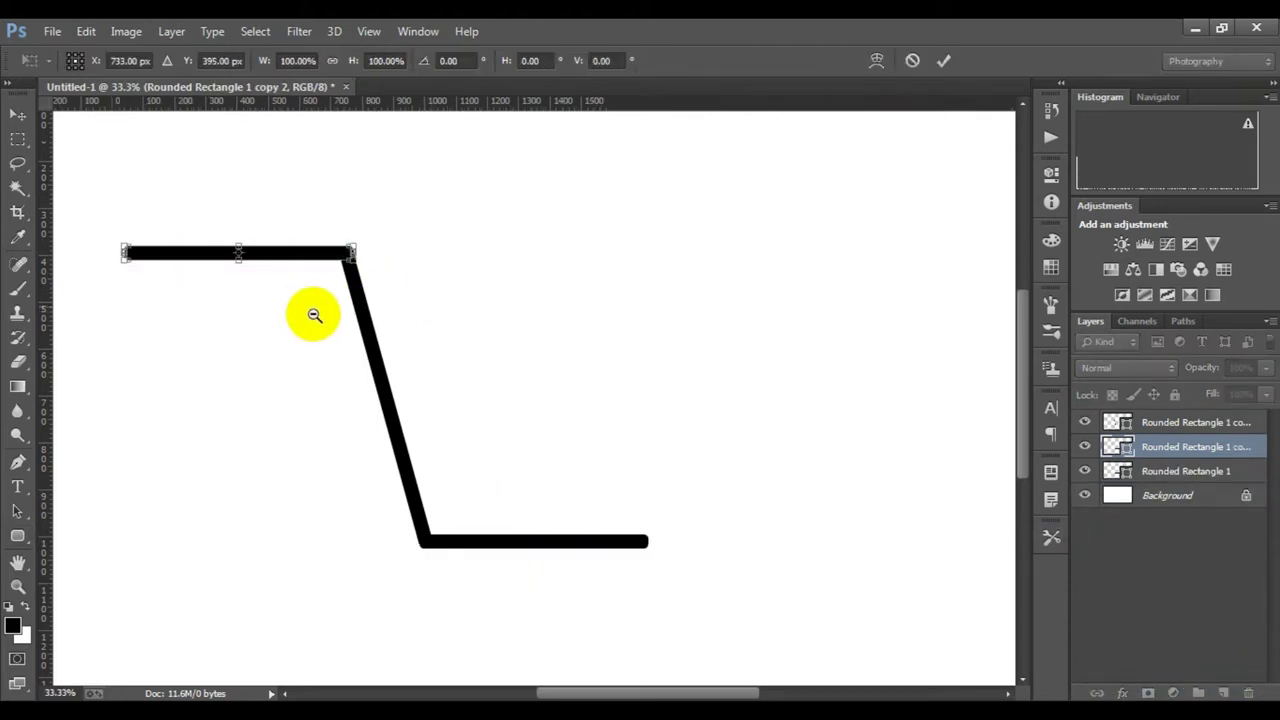
drag(265, 288, 380, 289)
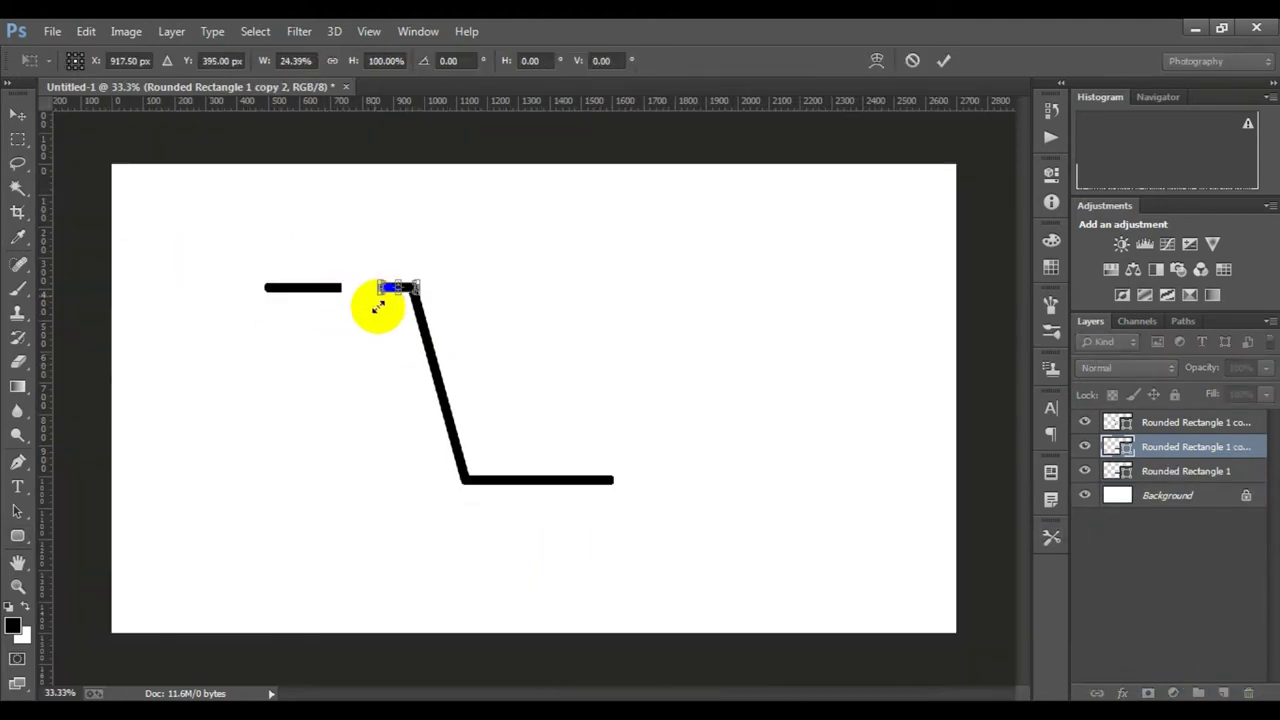
click(943, 60)
Nudge the short handle bar slightly up and left to cap the slanted bar.
click(1168, 495)
click(1162, 448)
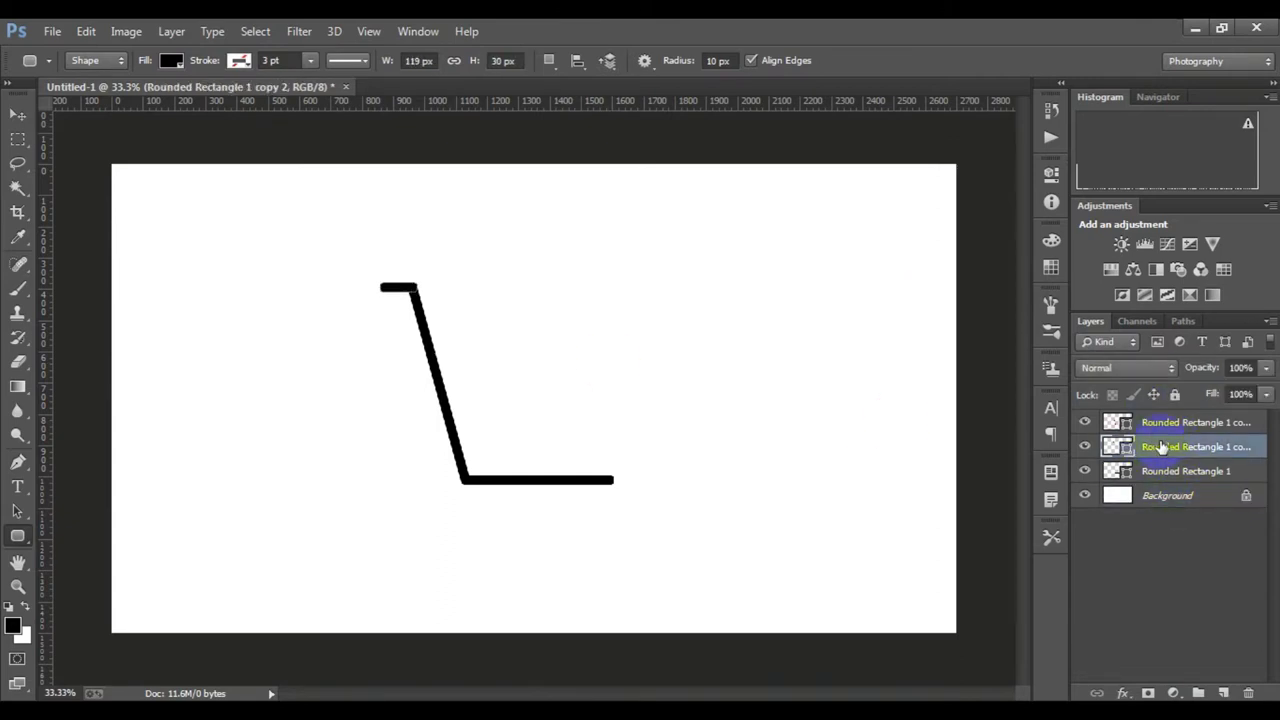
key(ctrl+t)
scroll(378, 290, up, 2)
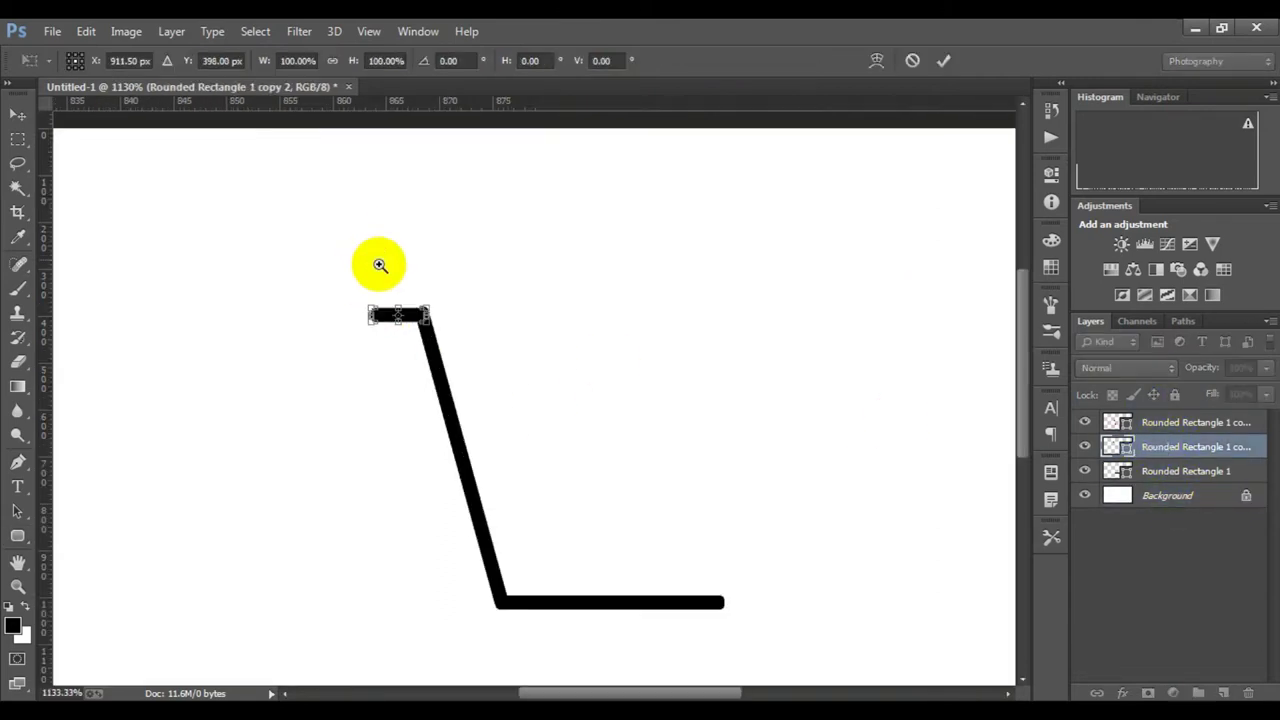
scroll(449, 309, up, 10)
scroll(474, 347, down, 3)
scroll(474, 347, down, 1)
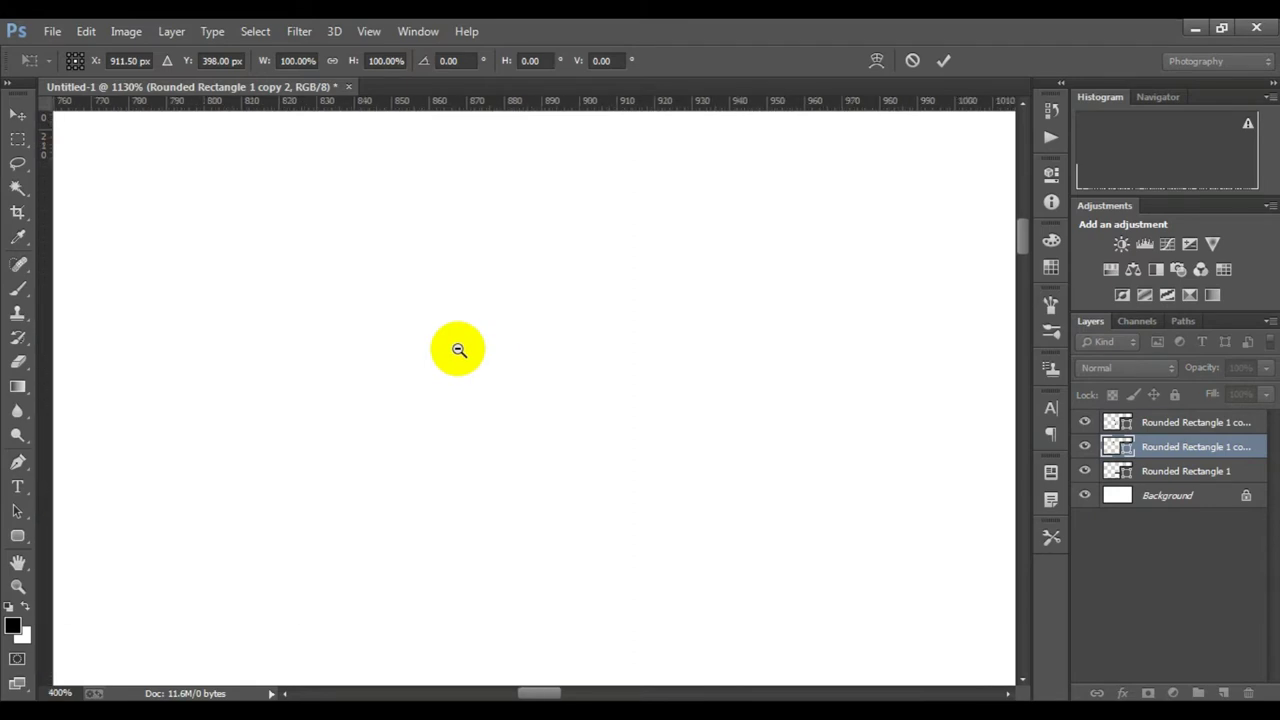
scroll(457, 349, down, 2)
scroll(466, 346, down, 3)
scroll(600, 489, down, 1)
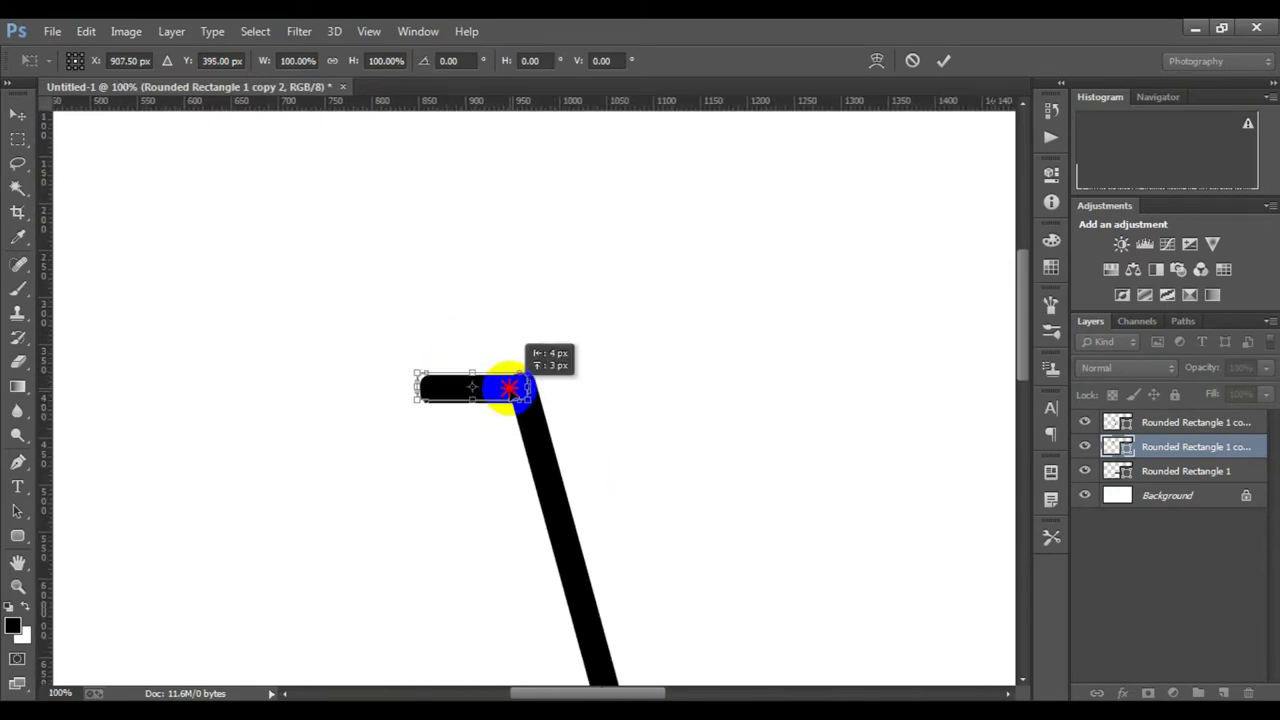
drag(503, 398, 499, 395)
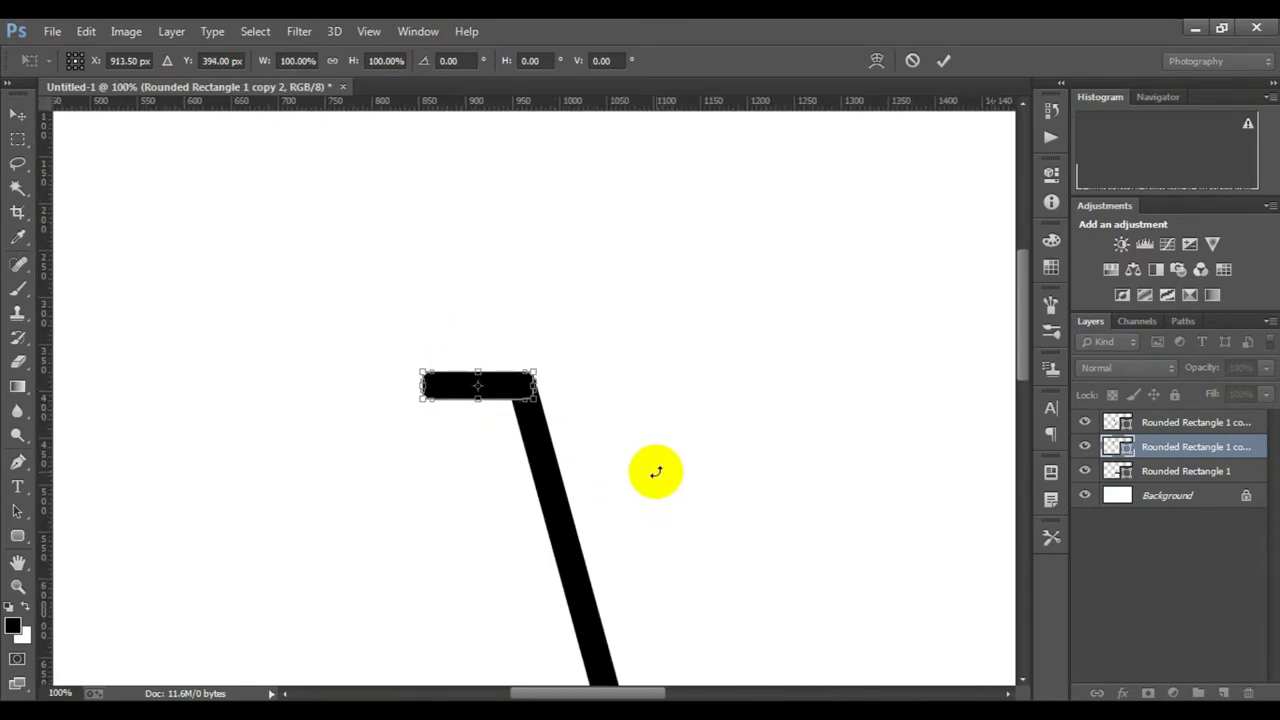
key(Return)
click(1160, 496)
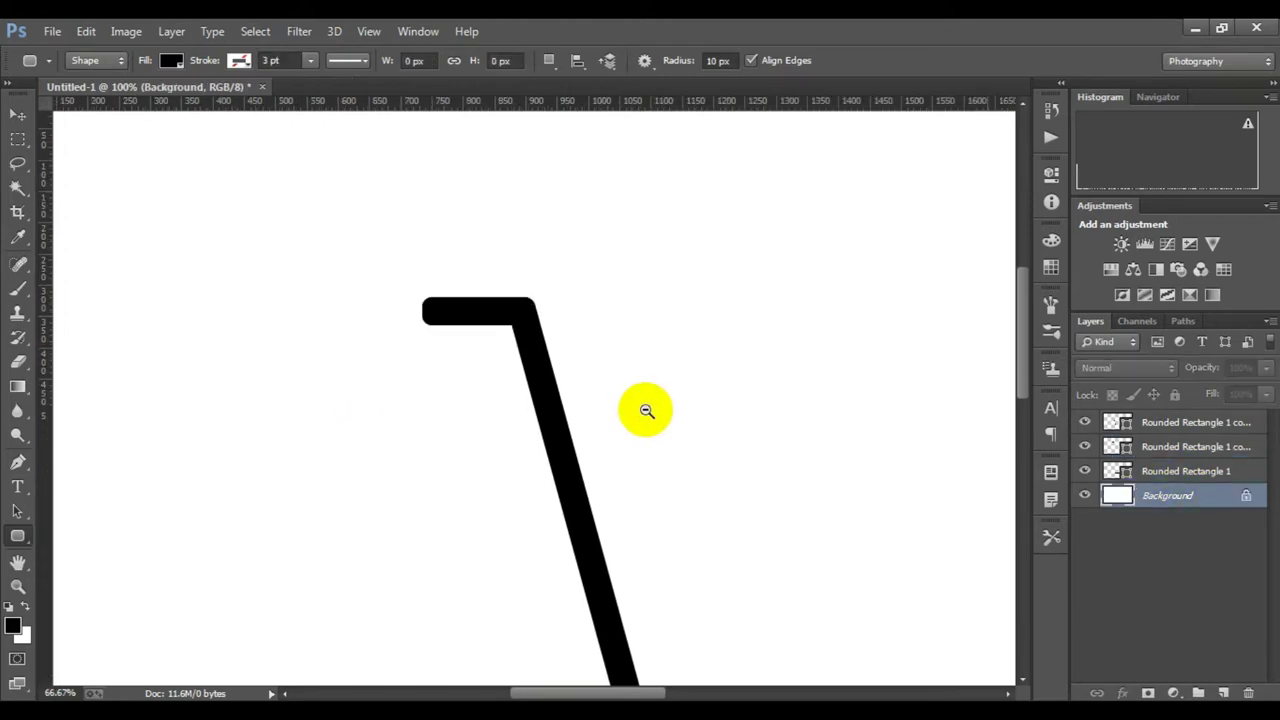
scroll(645, 410, down, 3)
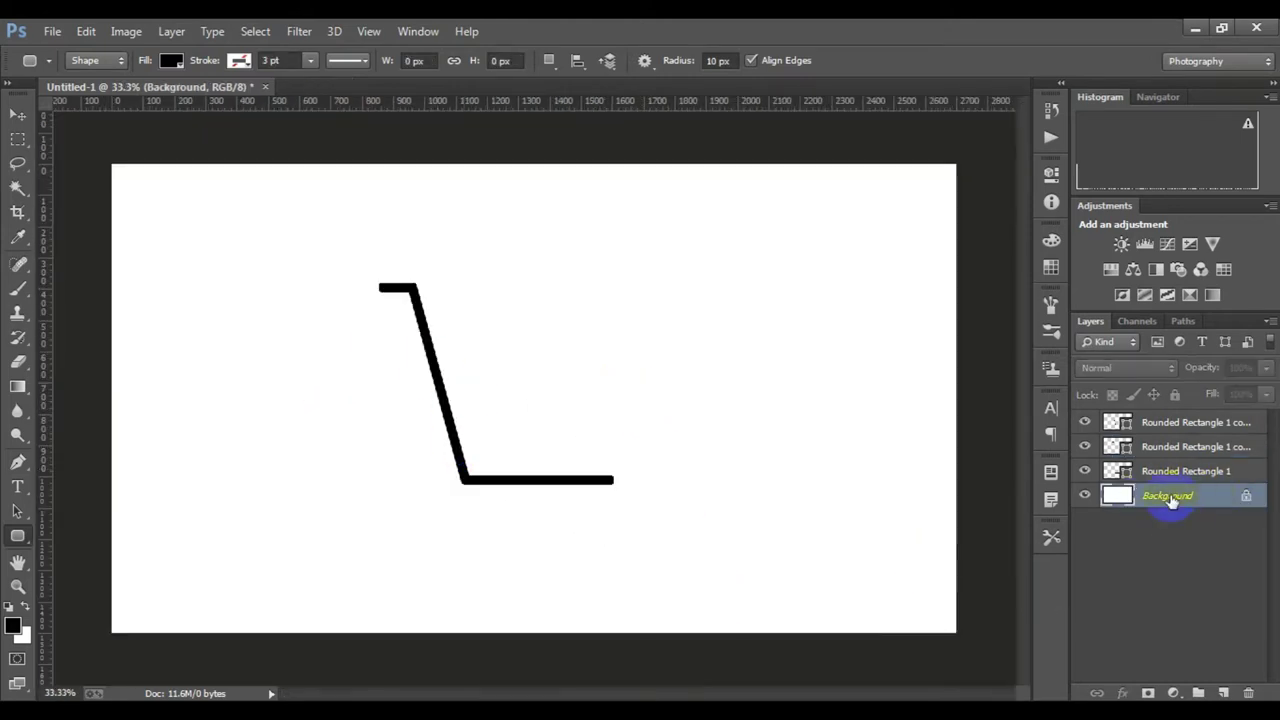
Switch to the Pen tool in Shape mode after a trial path.
right_click(17, 535)
click(90, 567)
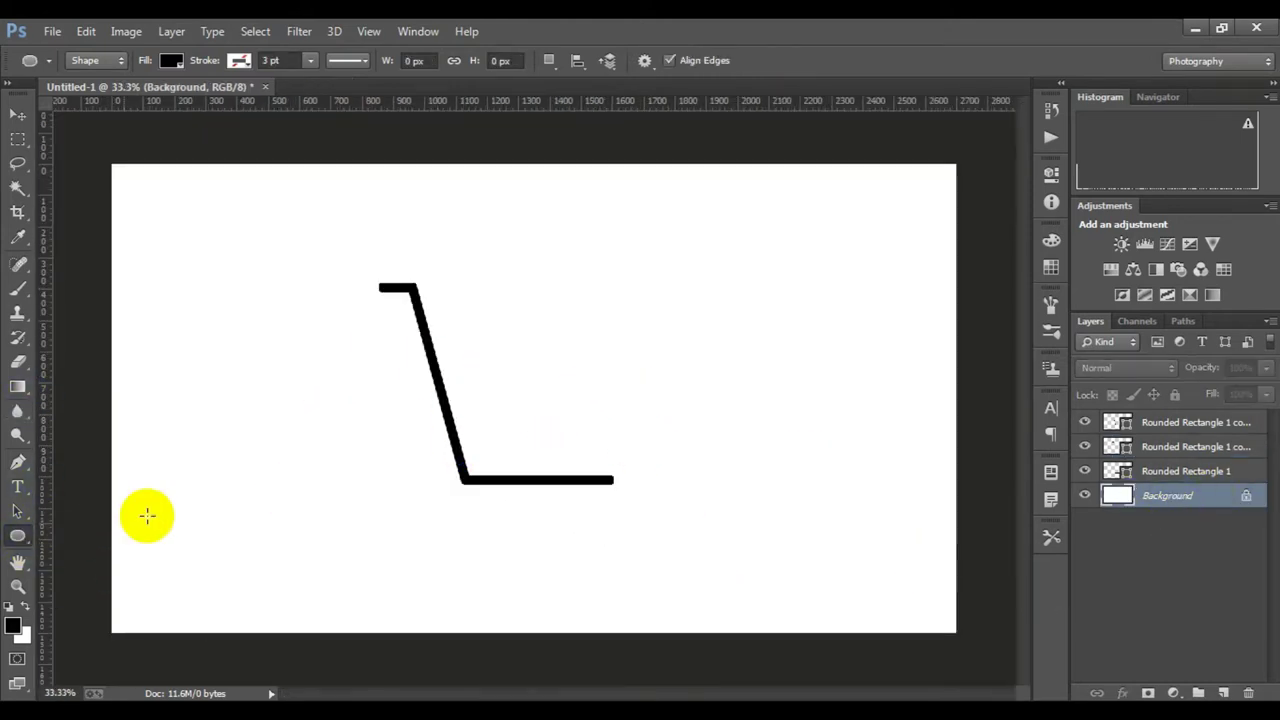
click(18, 463)
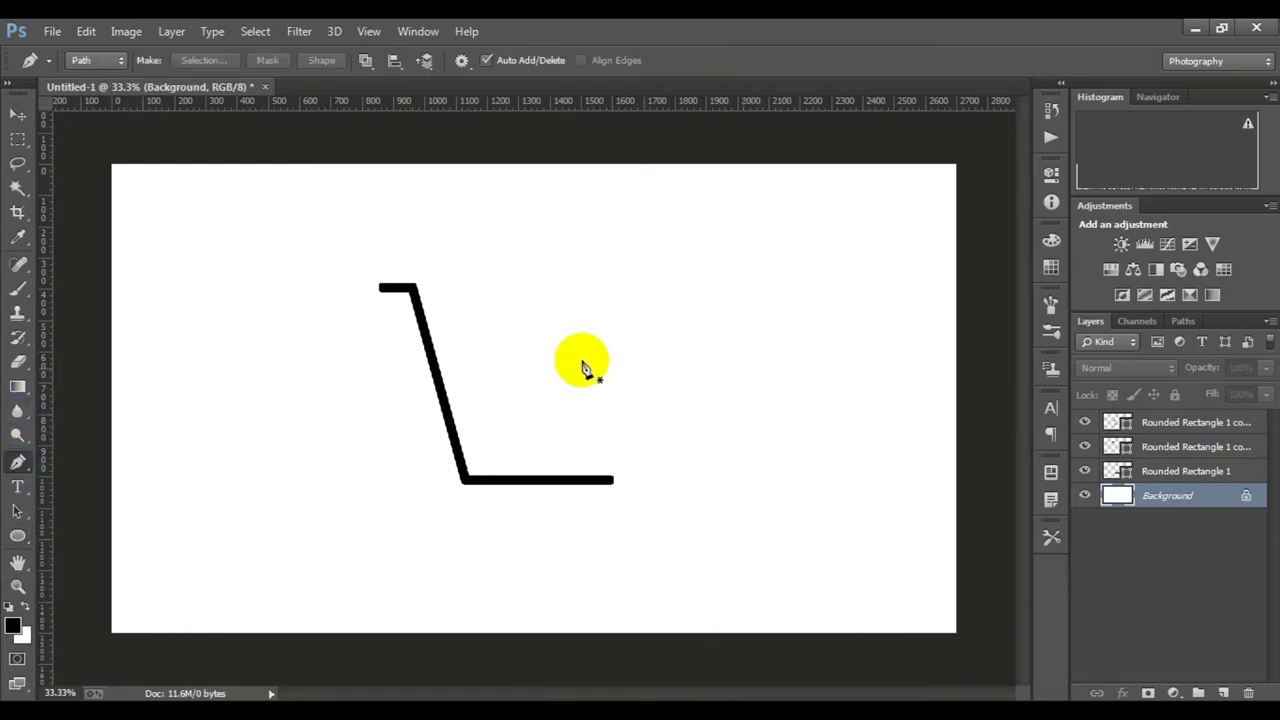
click(433, 289)
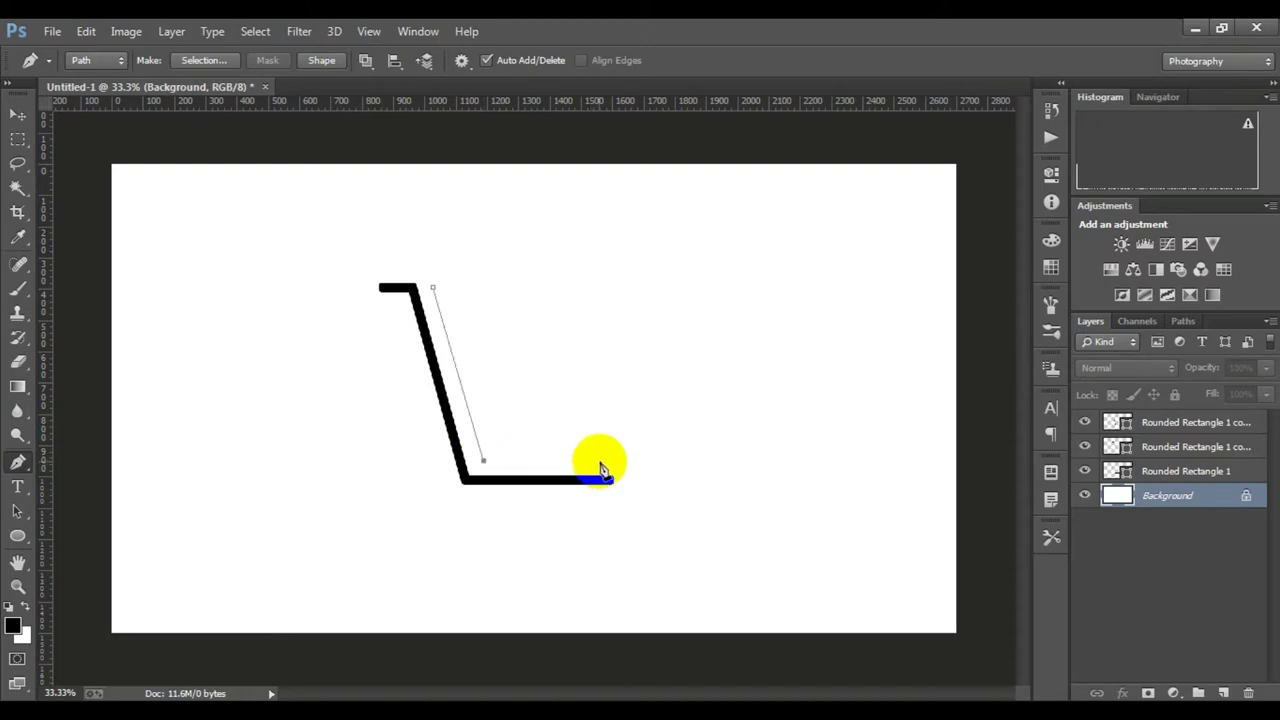
click(549, 289)
click(432, 288)
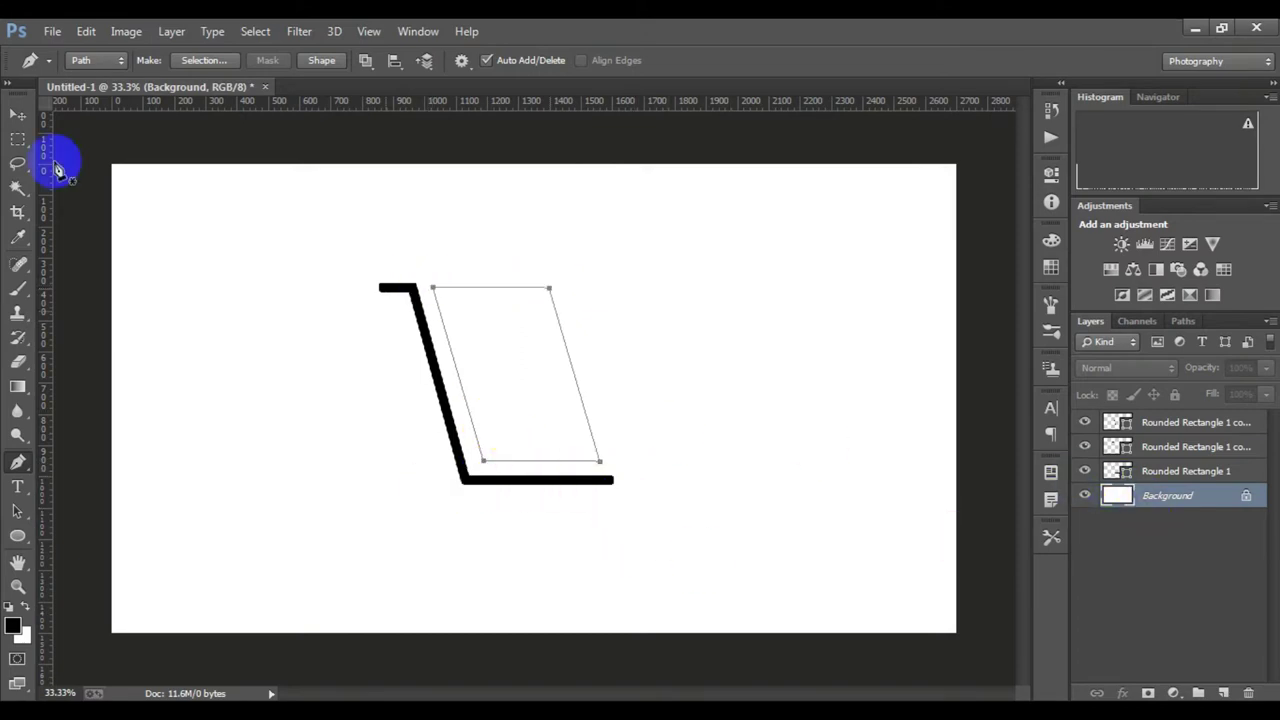
click(95, 60)
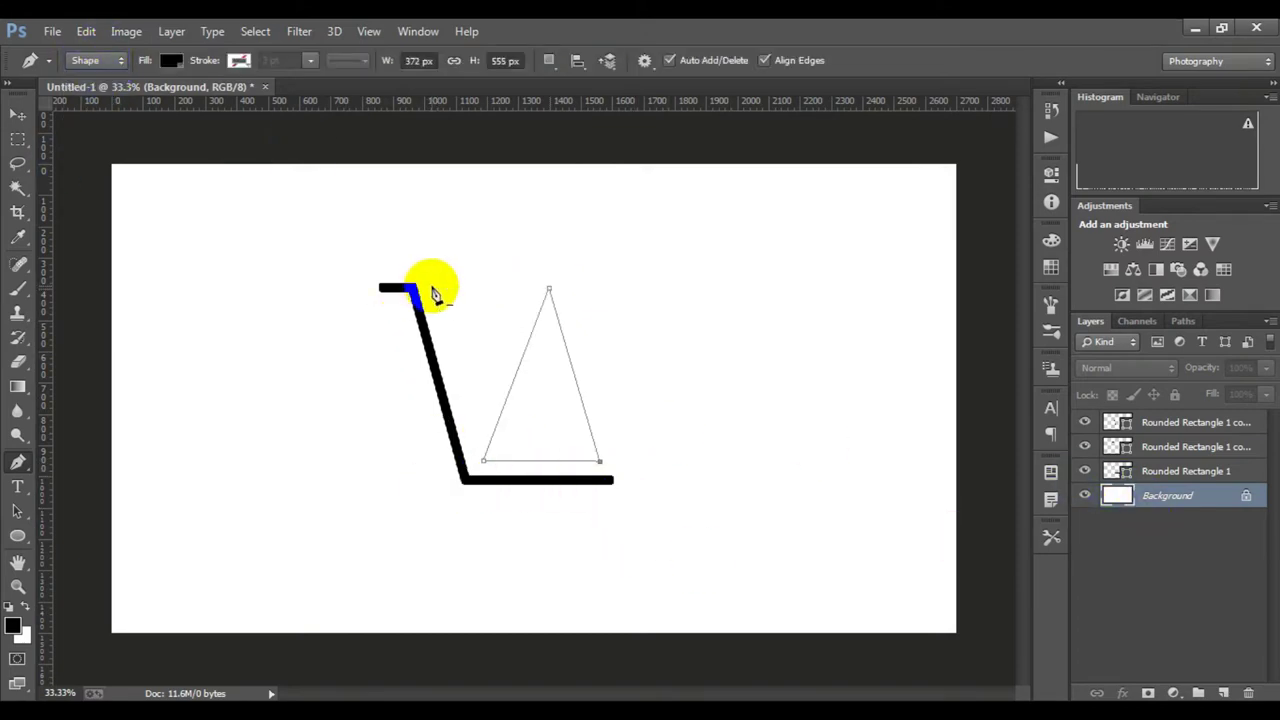
click(484, 460)
click(549, 288)
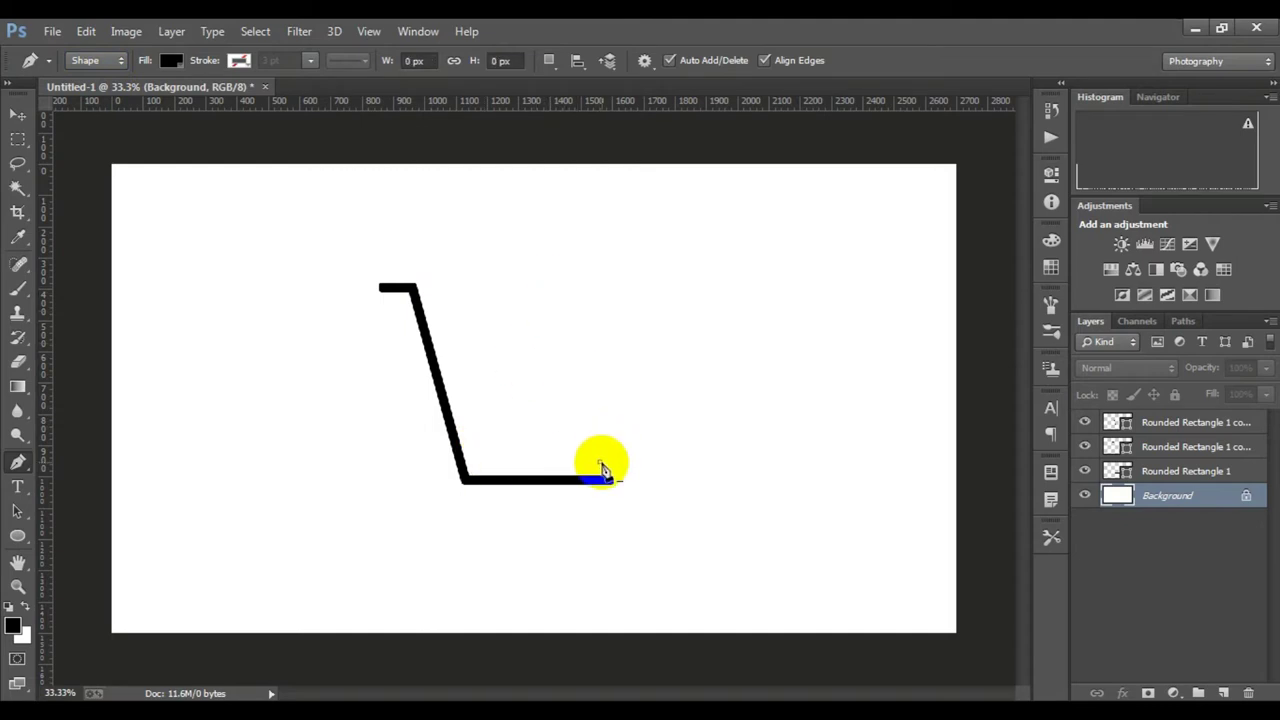
key(ctrl+alt+z)
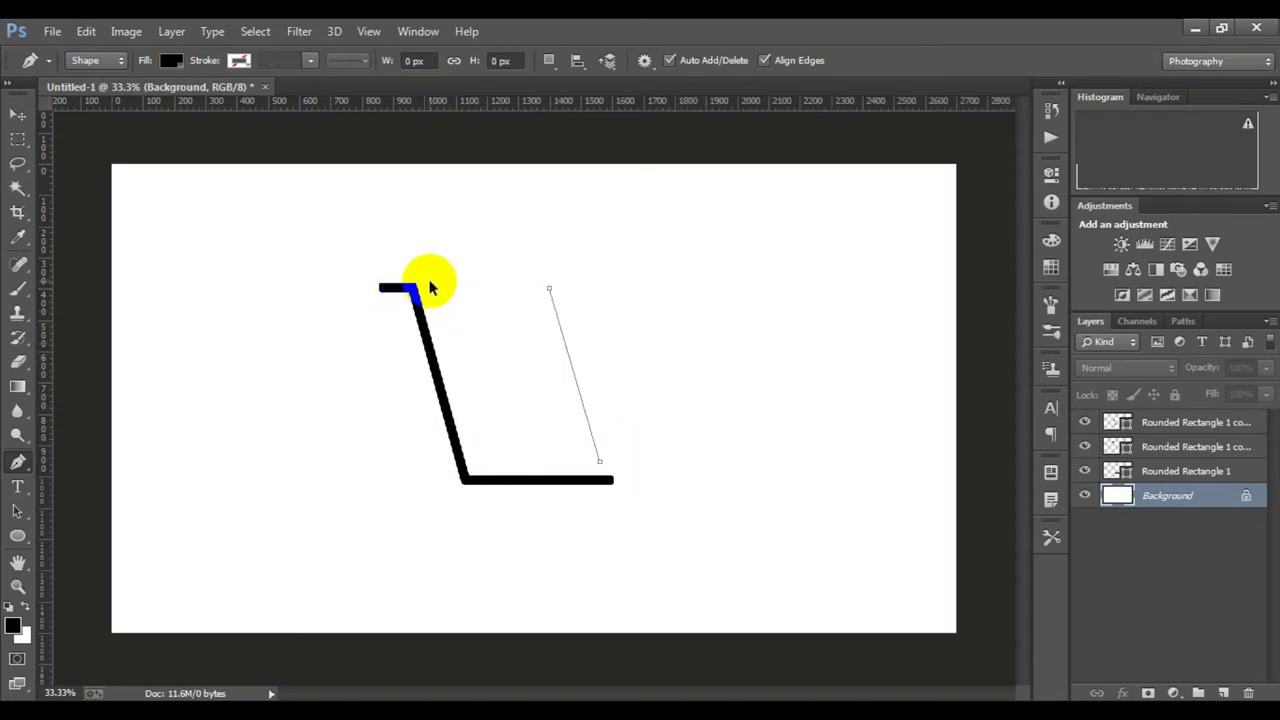
key(ctrl+alt+z)
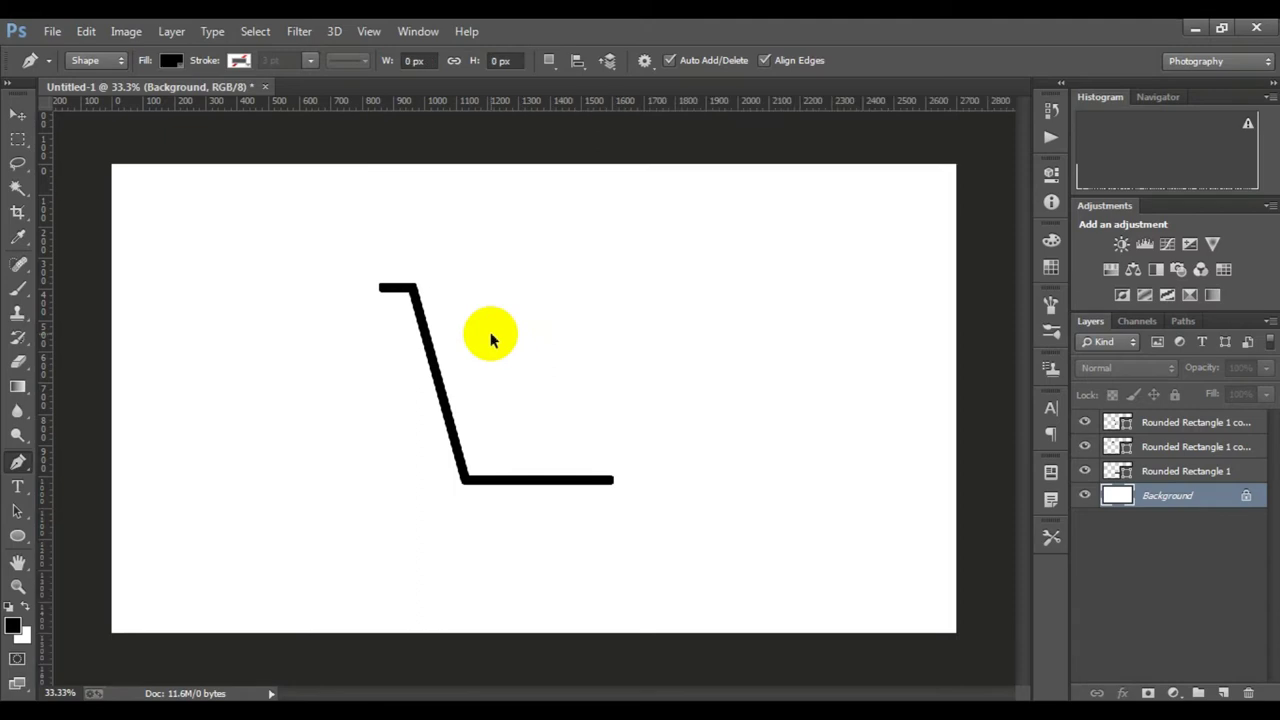
Pen-draw the four-cornered black basket shape (Shape 1) inside the cart frame.
click(433, 286)
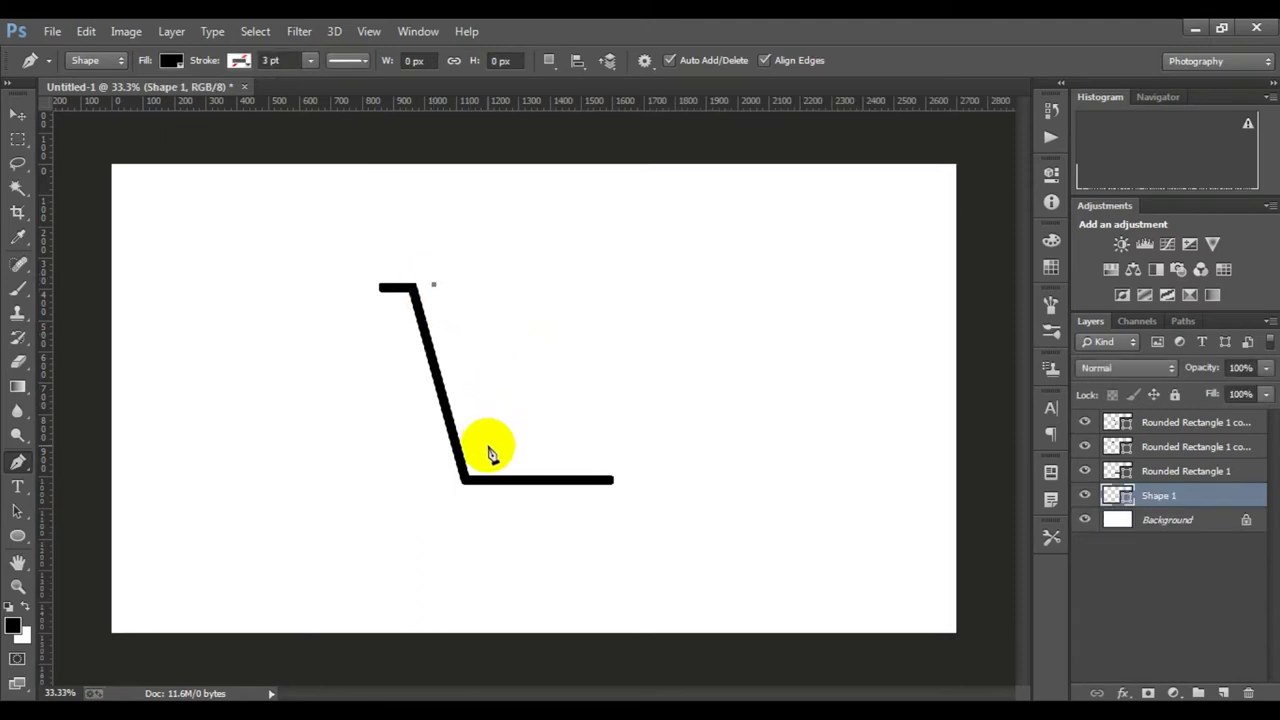
click(483, 462)
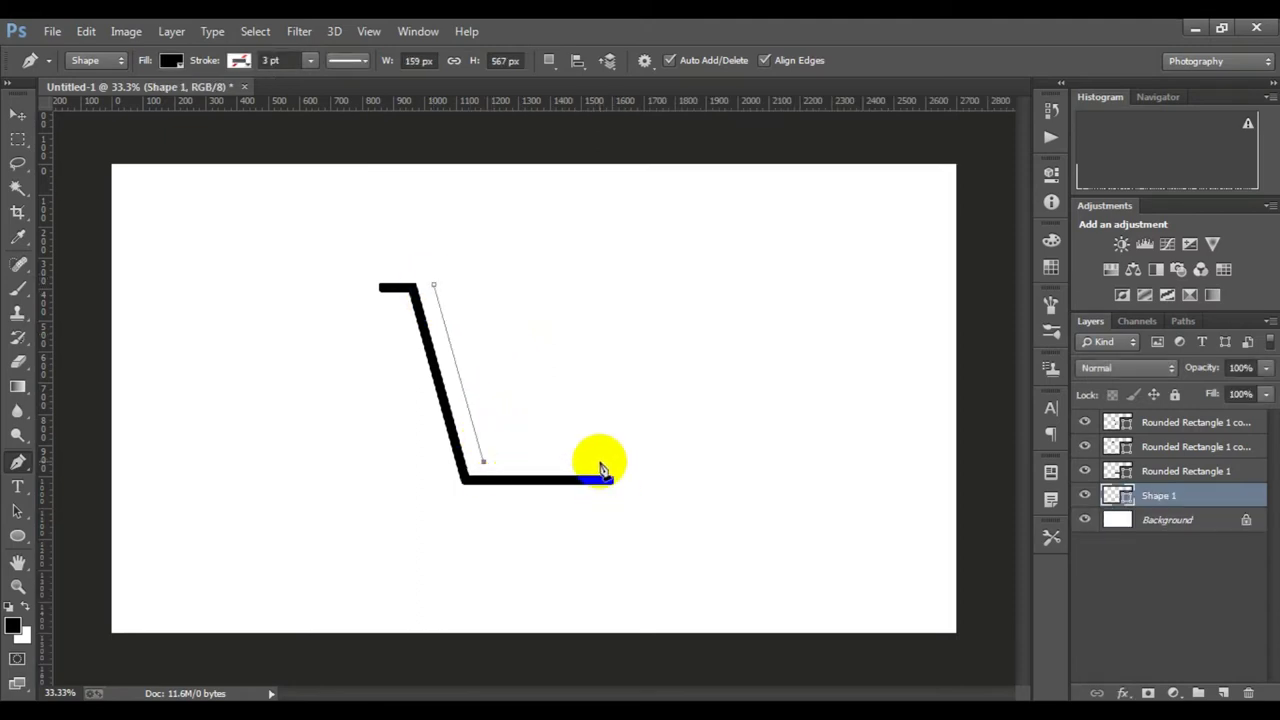
click(600, 462)
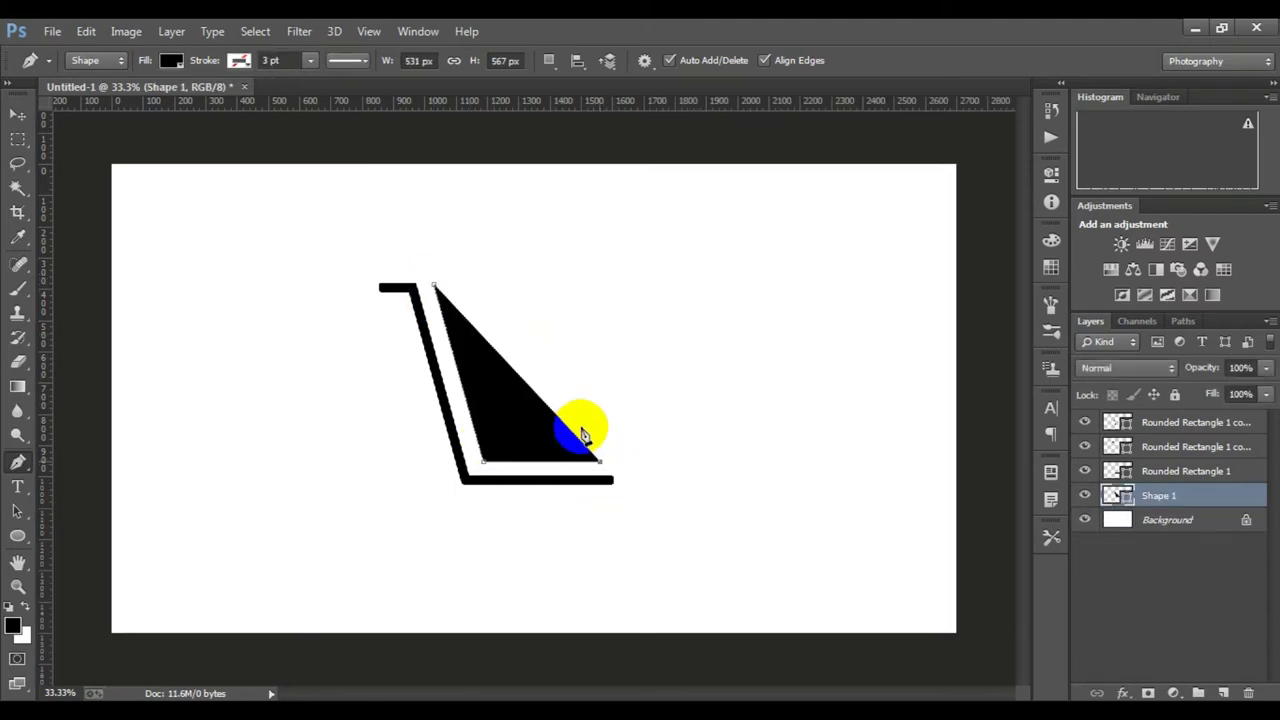
click(541, 292)
click(434, 286)
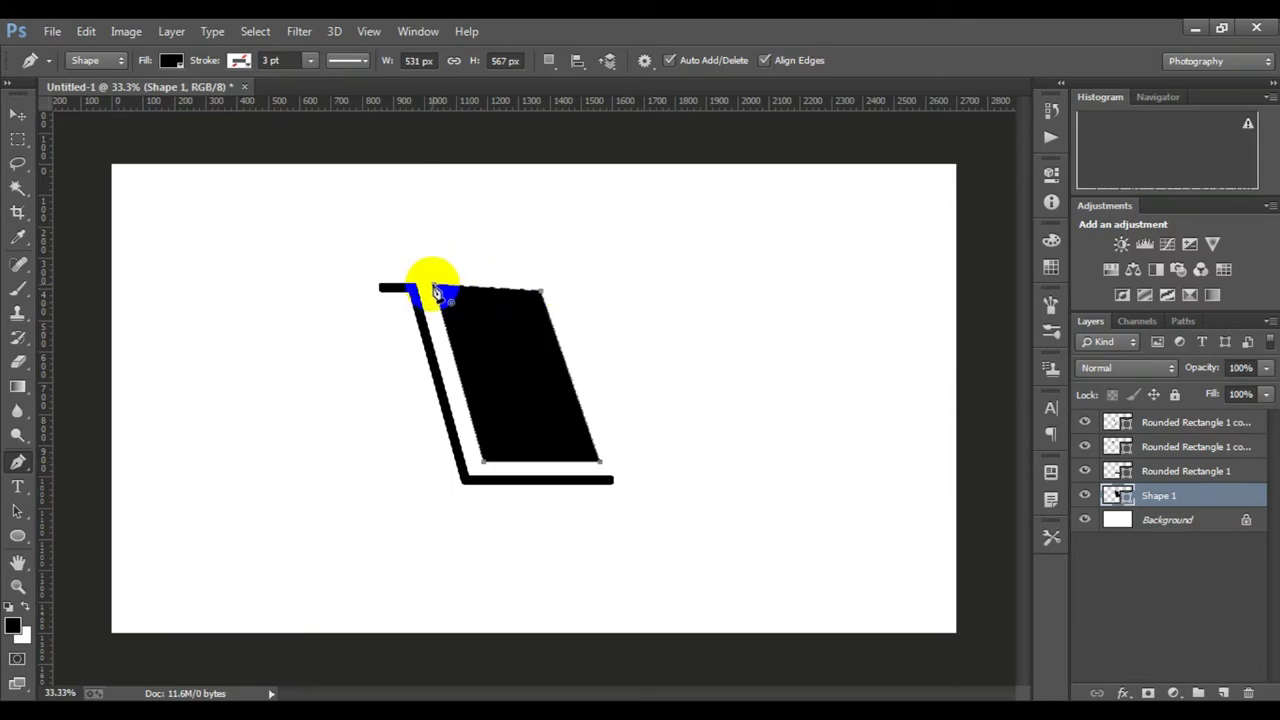
key(ctrl+z)
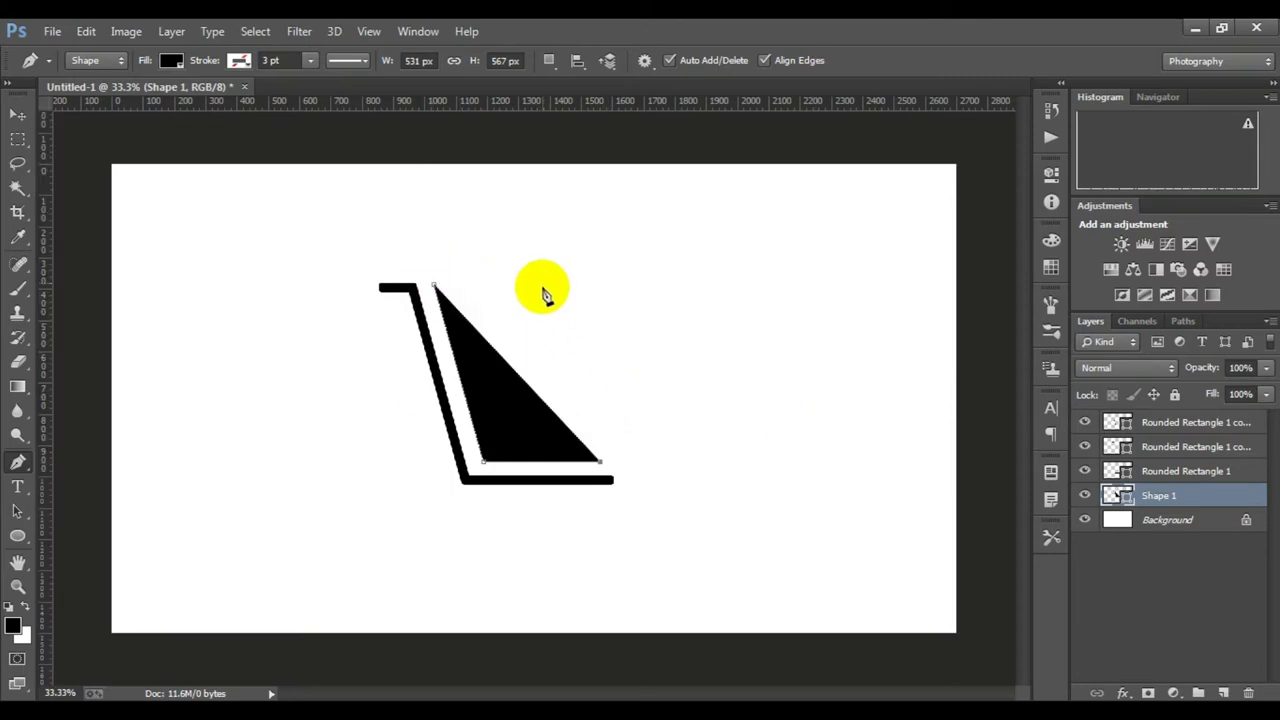
click(541, 292)
click(449, 290)
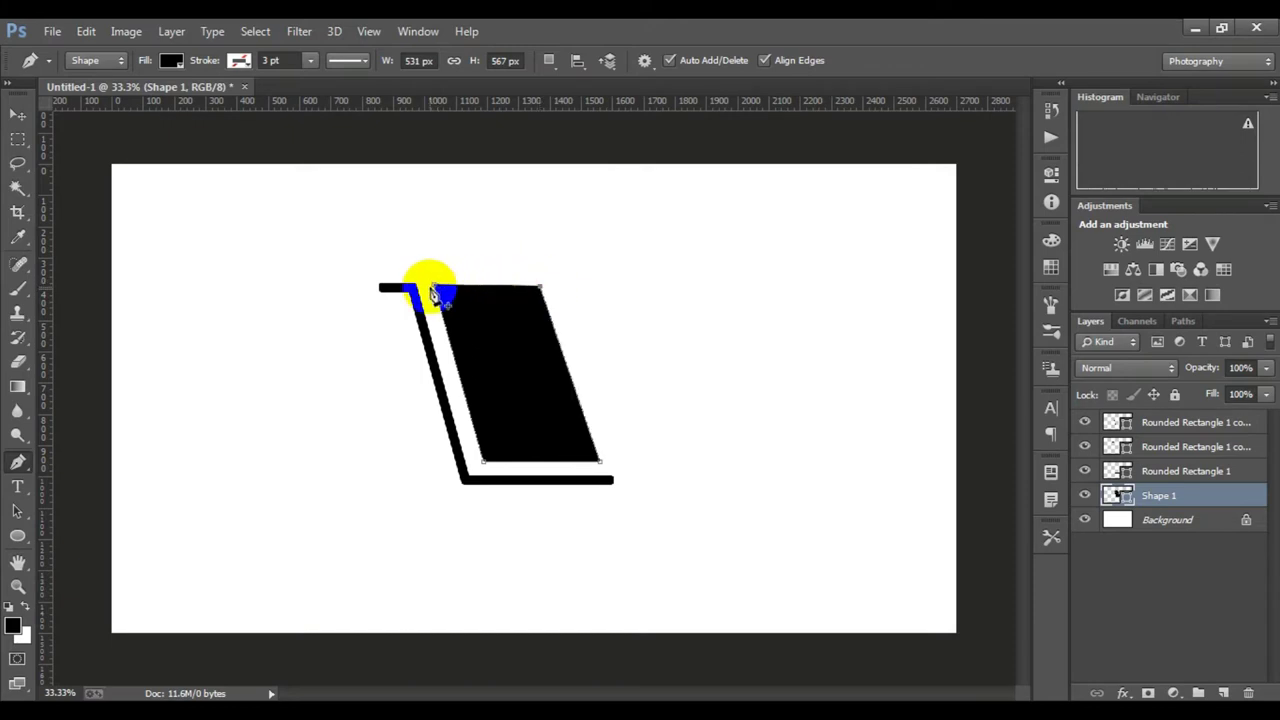
click(1019, 593)
click(1153, 527)
key(ctrl+minus)
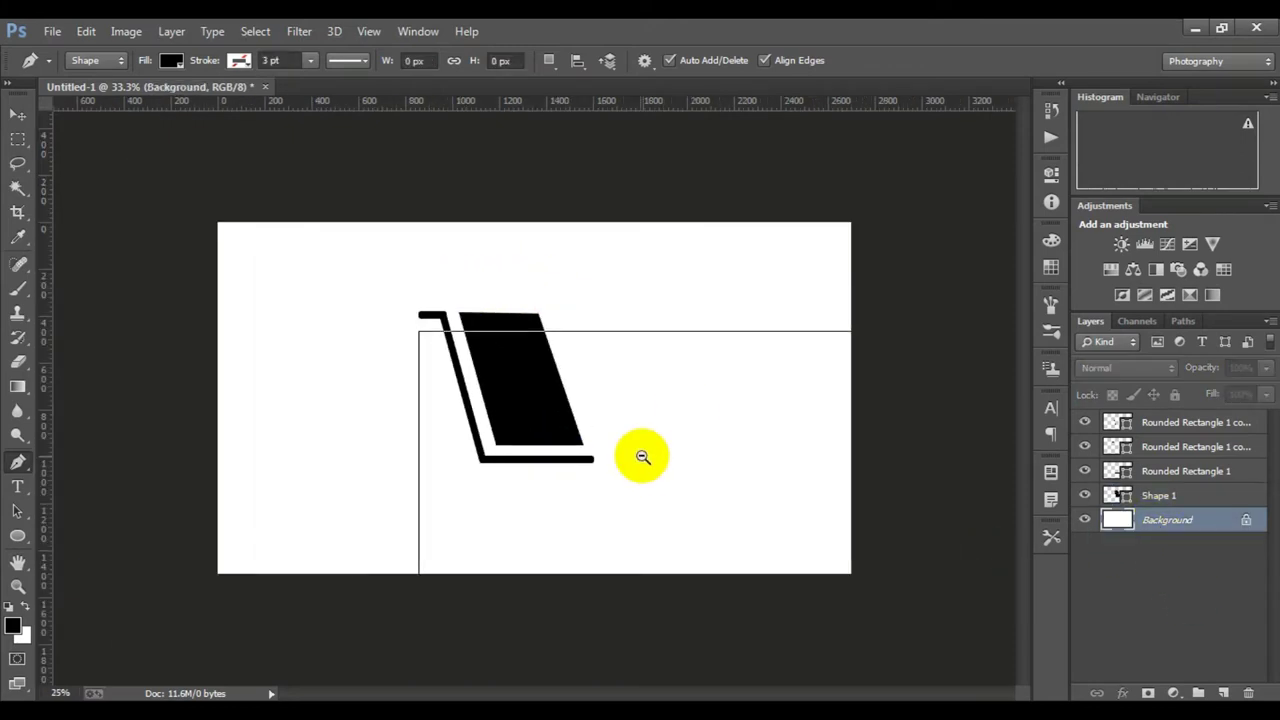
key(ctrl+minus)
key(ctrl+minus)
ctrl+click(563, 391)
ctrl+click(520, 338)
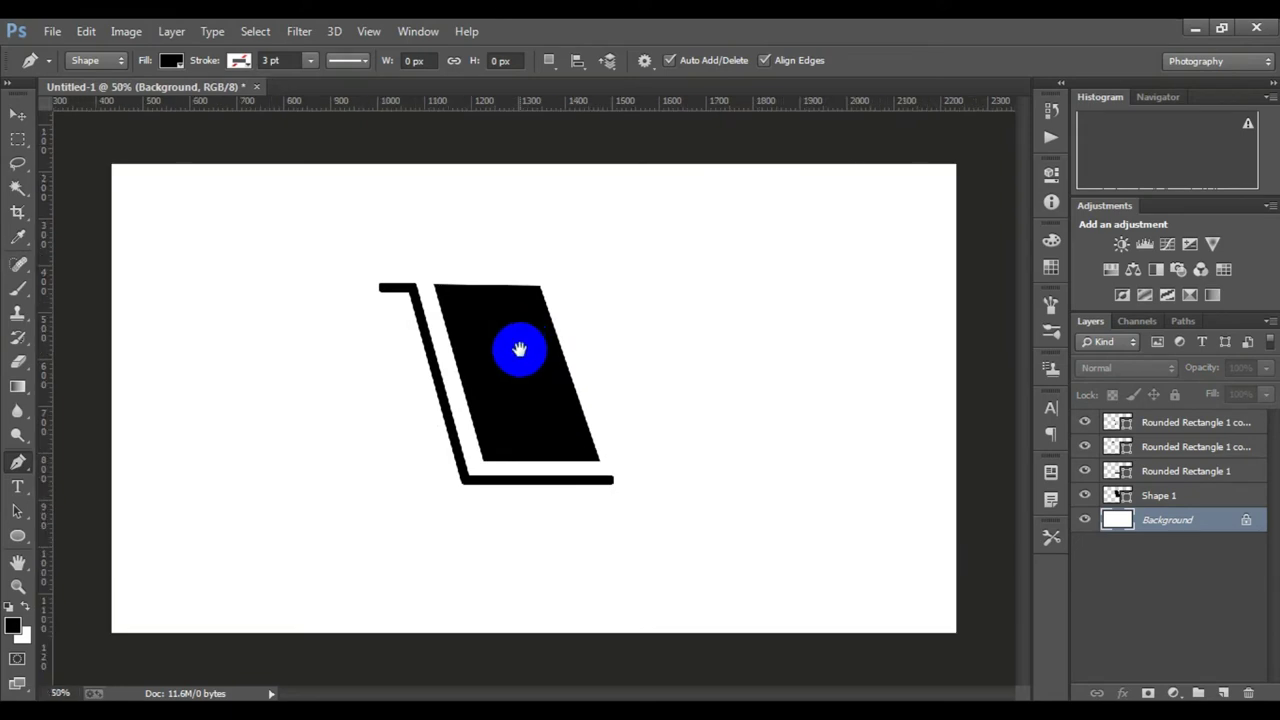
ctrl+click(517, 346)
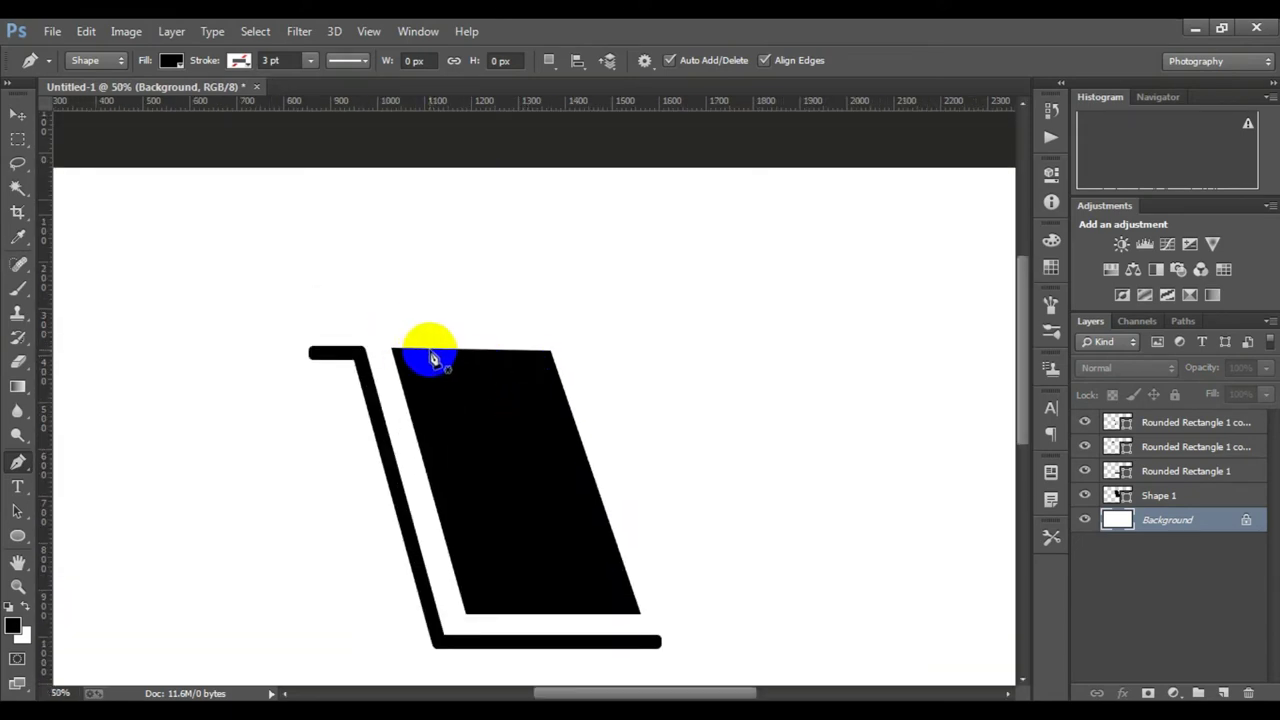
Pen-draw a curved black handle arc (Shape 2) over the basket's top edge.
click(430, 352)
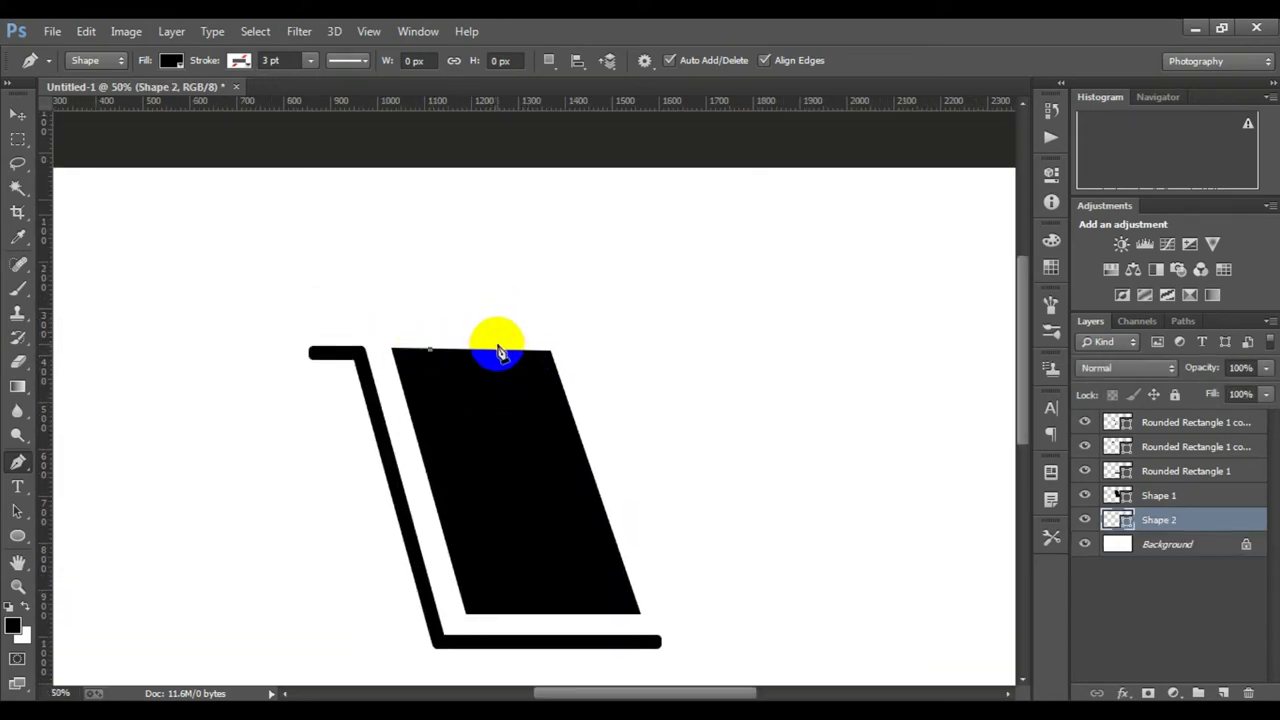
drag(498, 349, 558, 468)
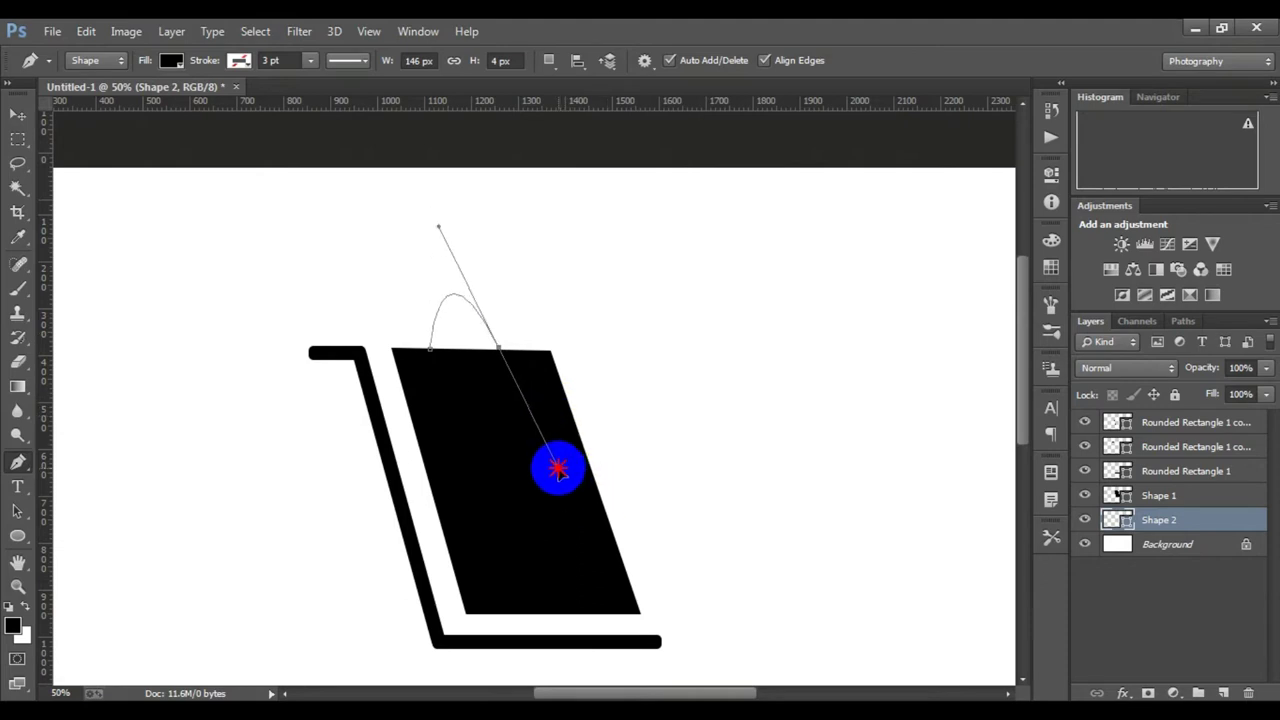
click(497, 352)
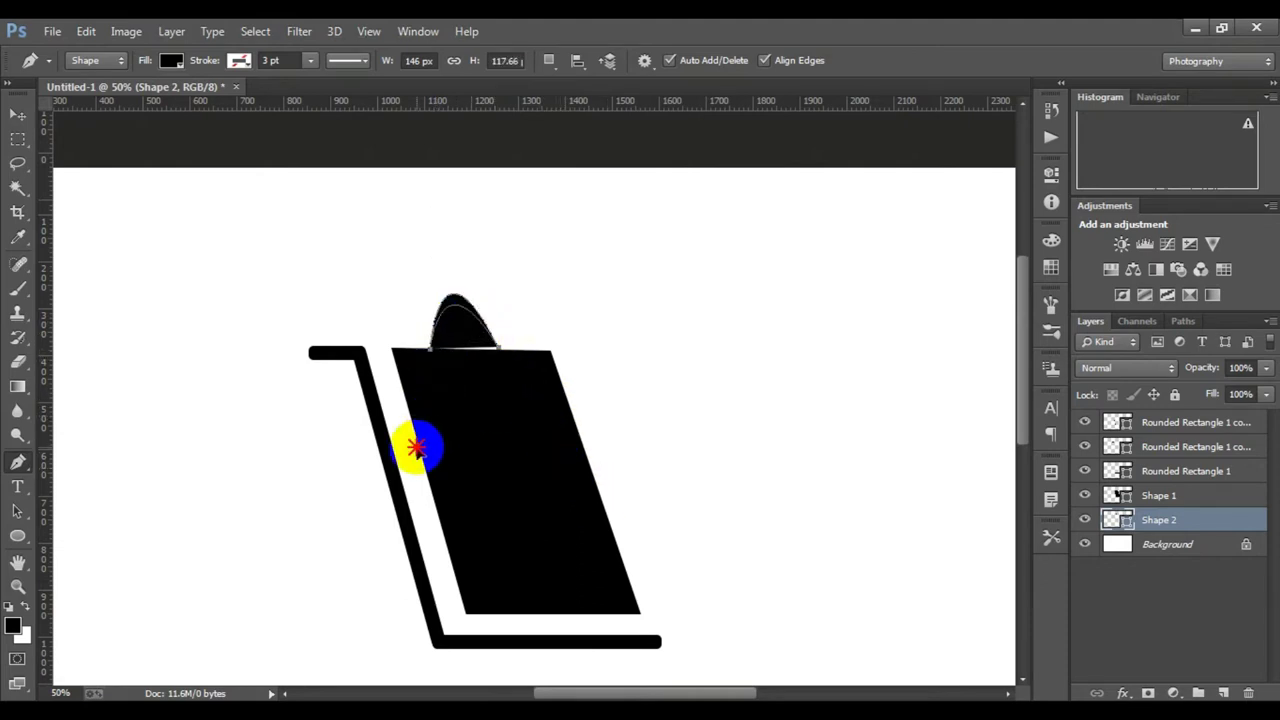
Duplicate the handle arc and scale the copy larger and taller as the outer handle.
click(1165, 548)
click(1188, 522)
drag(1188, 522, 1223, 692)
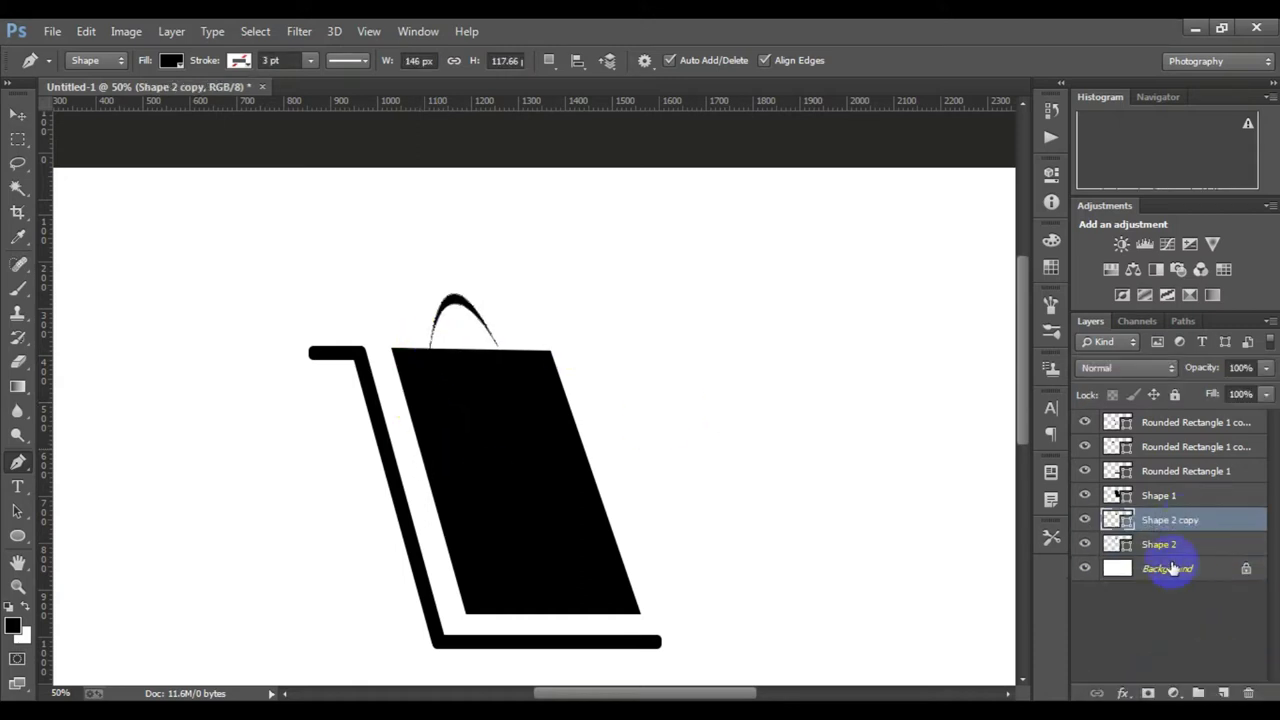
key(ctrl+t)
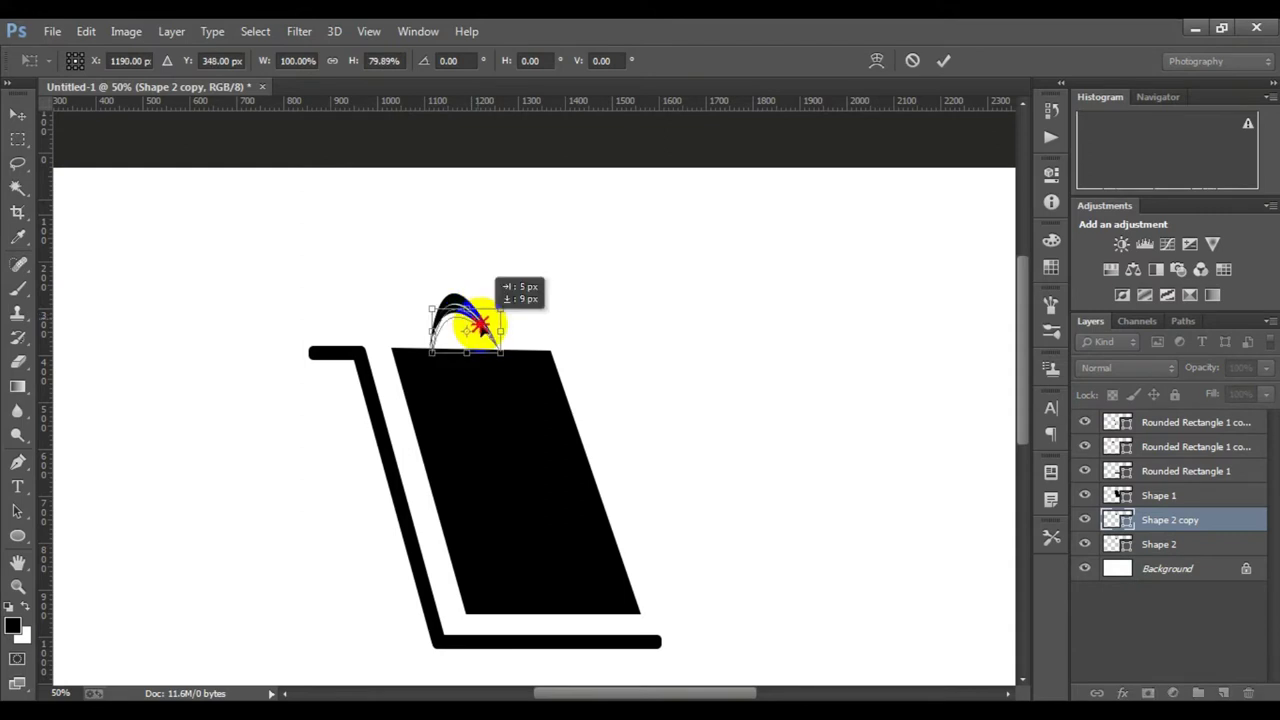
mouse_move(501, 352)
mouse_down()
mouse_move(523, 371)
mouse_move(487, 323)
mouse_move(464, 351)
mouse_move(419, 369)
mouse_up()
drag(469, 273, 467, 262)
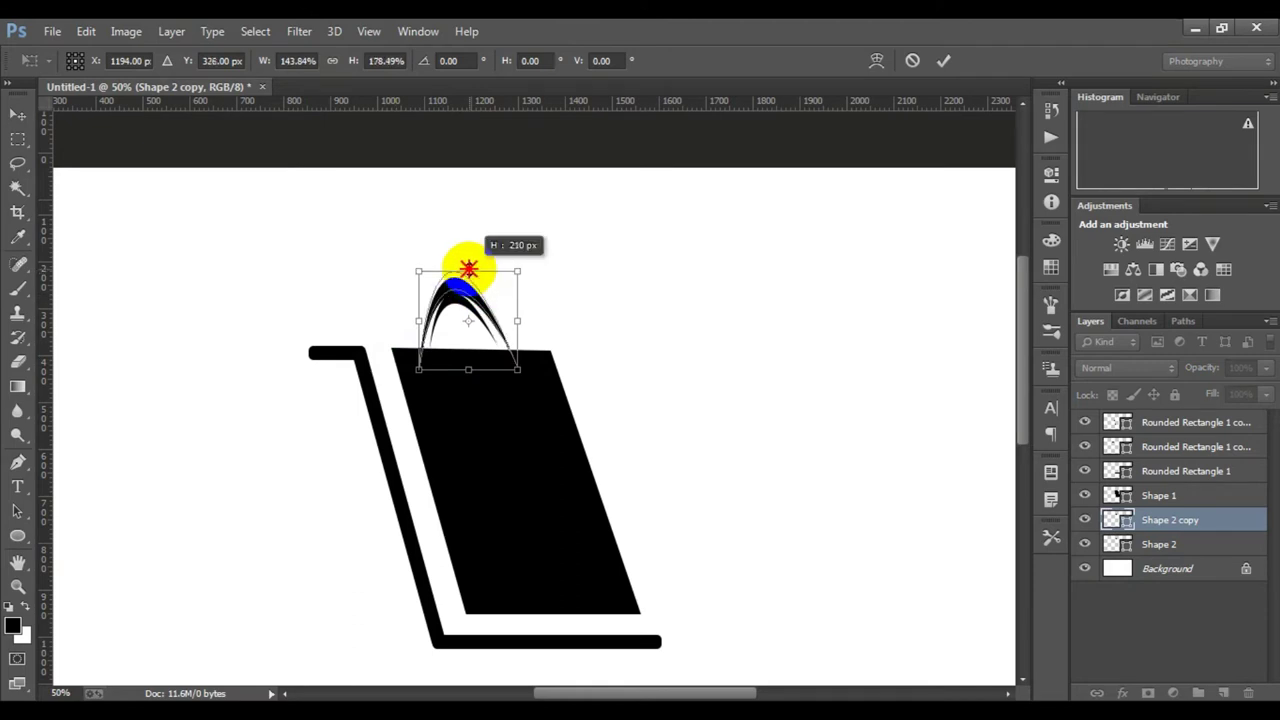
click(943, 60)
Enlarge the inner Shape 2 handle arc slightly.
click(1160, 545)
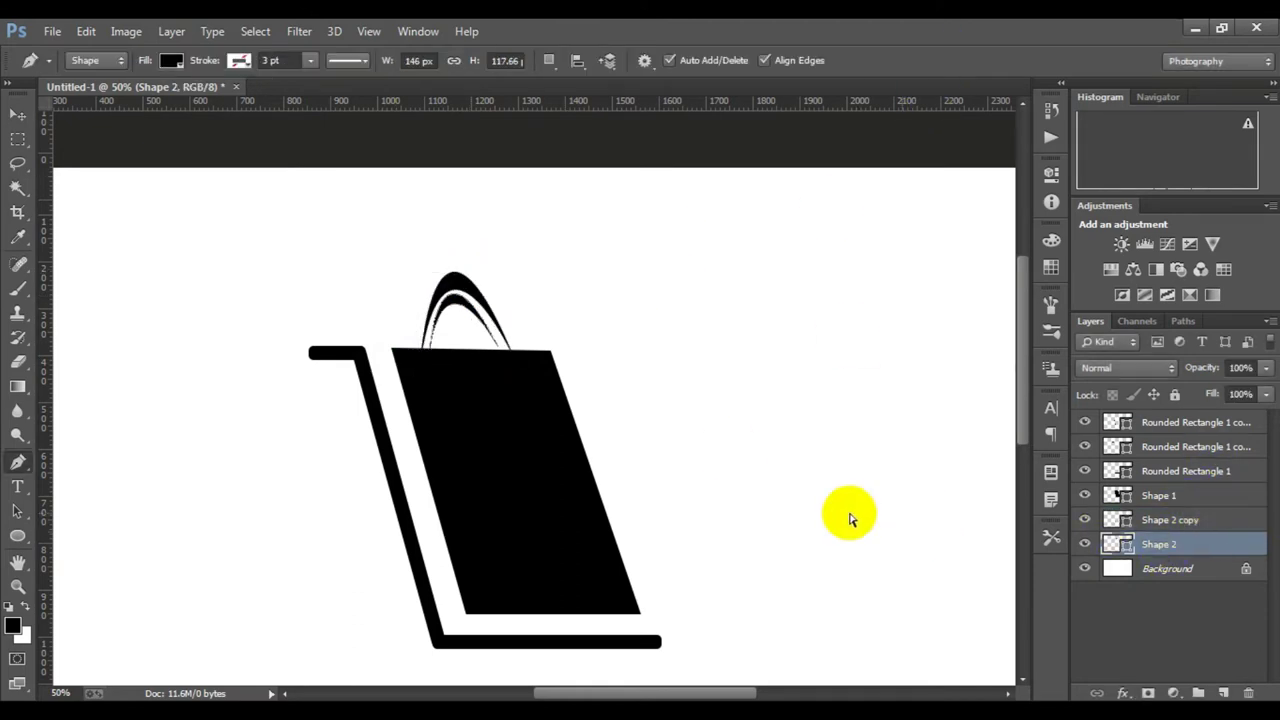
key(ctrl+t)
drag(500, 357, 482, 330)
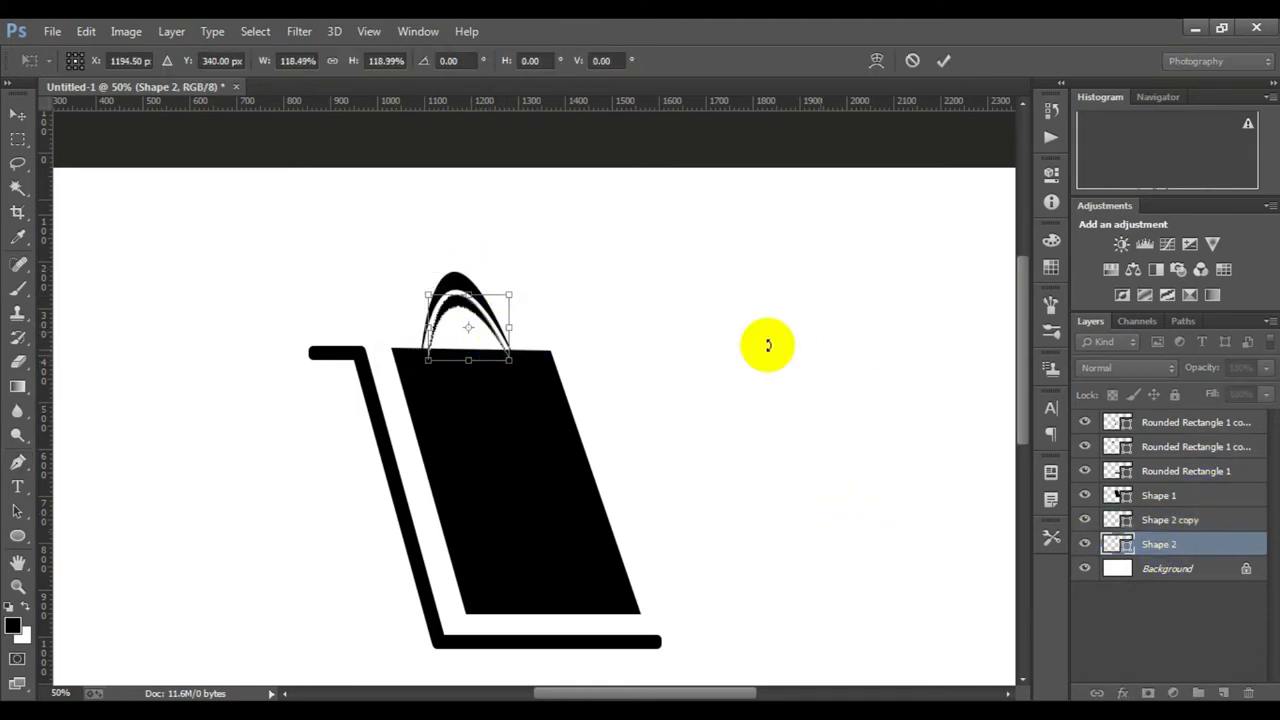
click(940, 60)
Scale the basket and both handle arcs together to 89.59% height.
click(1180, 569)
alt+click(577, 444)
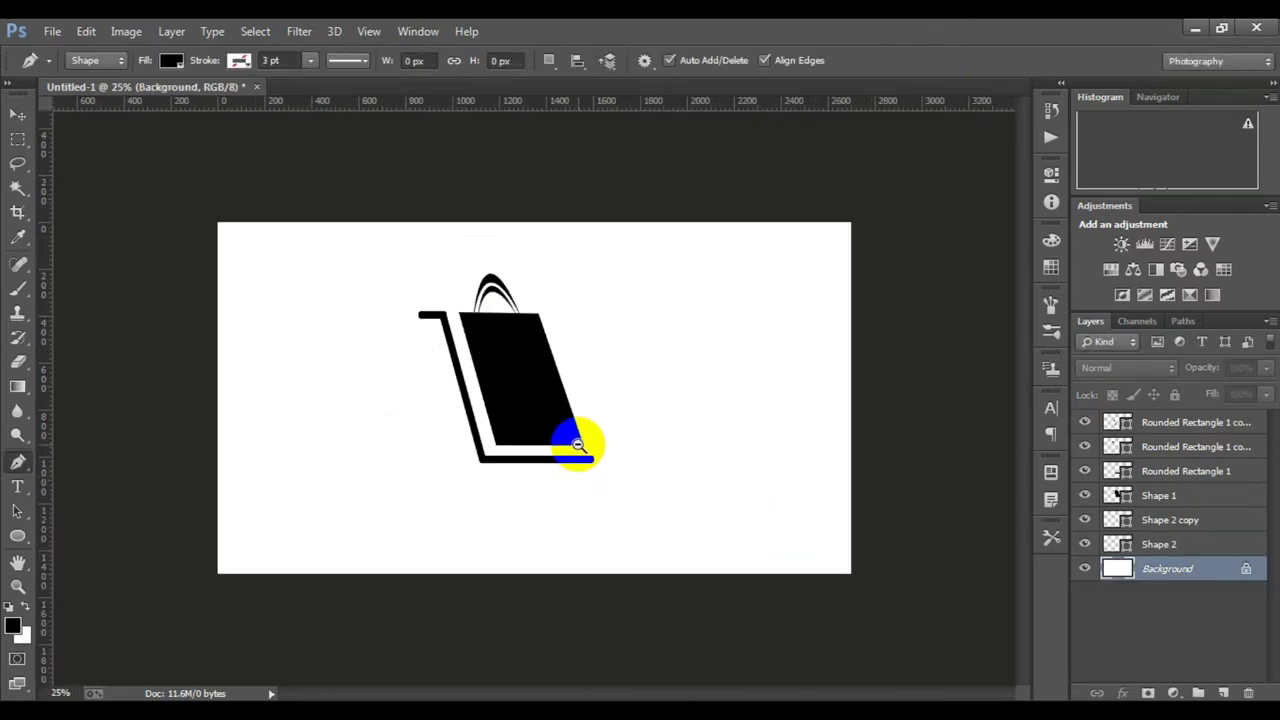
alt+click(569, 437)
ctrl+click(514, 382)
click(1172, 544)
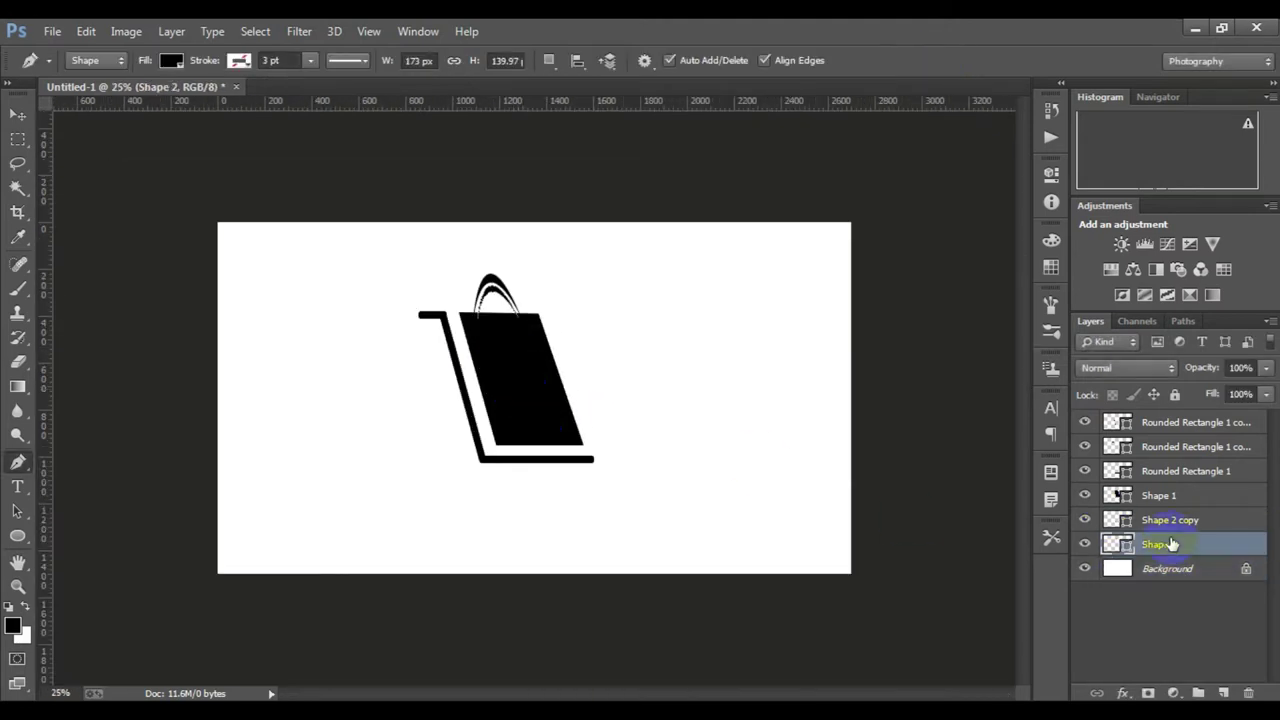
ctrl+click(1172, 521)
ctrl+click(1160, 495)
key(ctrl+t)
drag(521, 277, 526, 291)
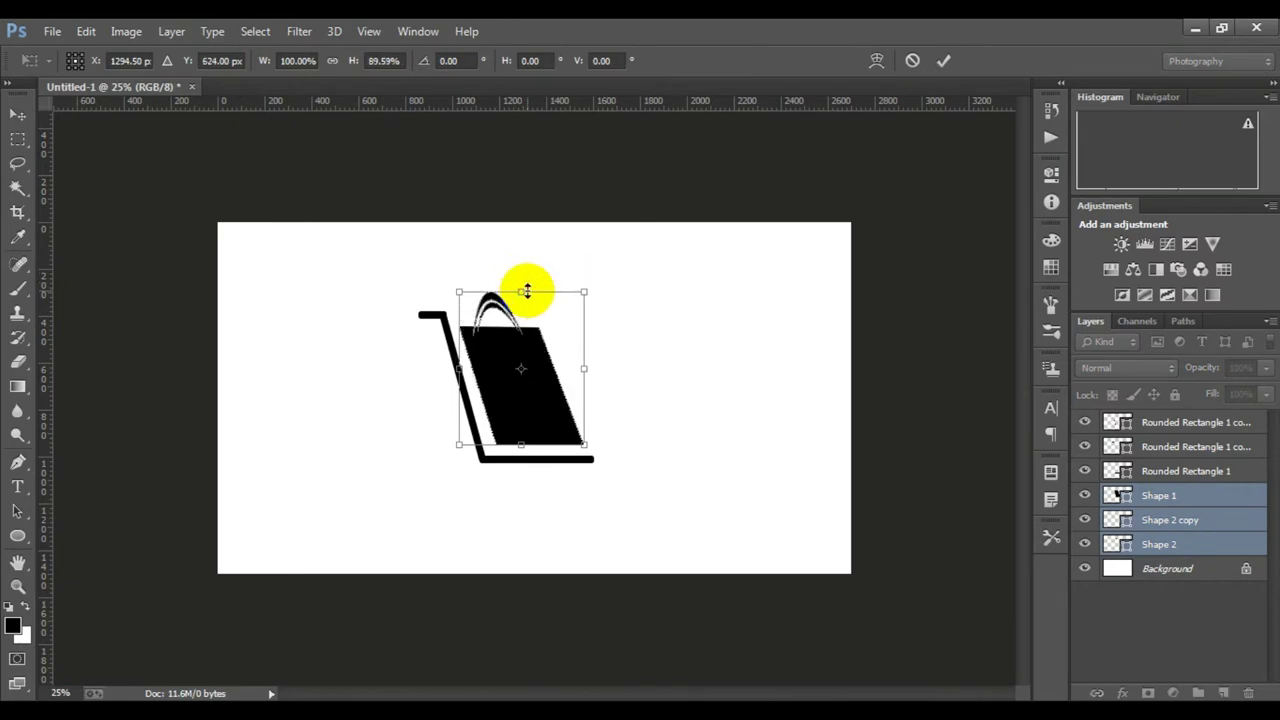
click(943, 60)
click(1168, 568)
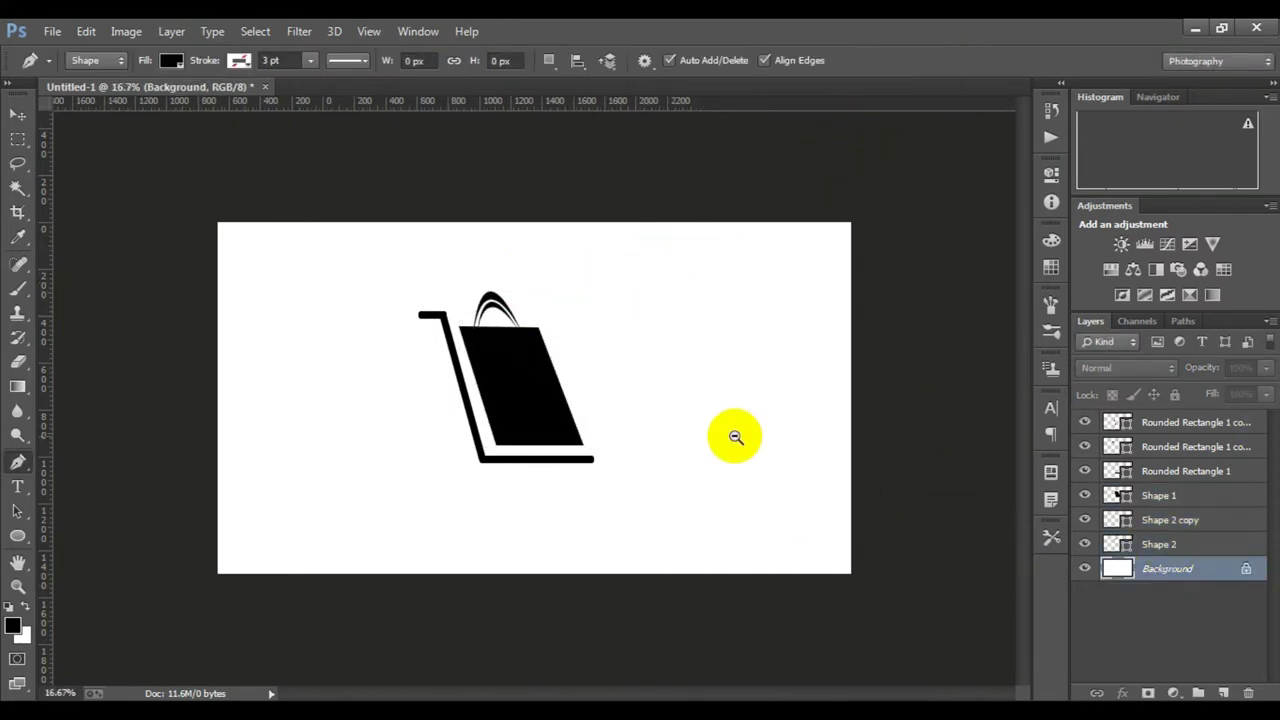
Draw a small black wheel ellipse under the cart and duplicate it as a second wheel to the right.
click(17, 535)
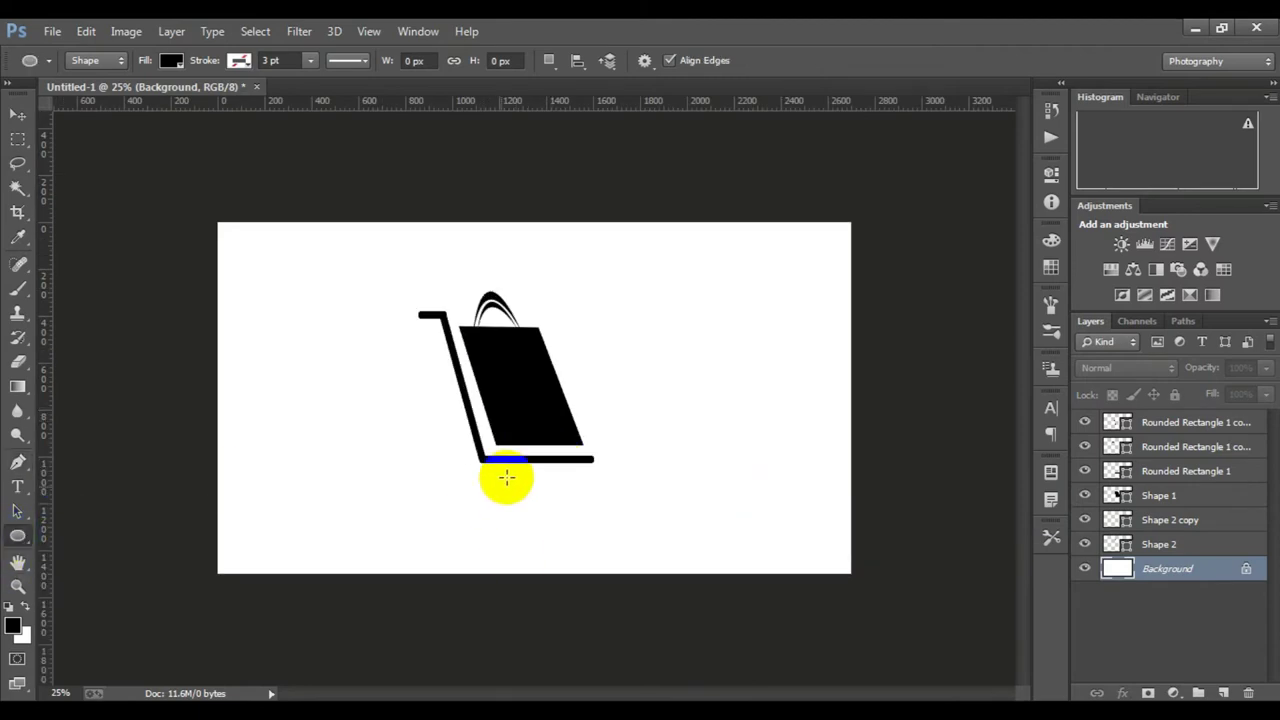
drag(495, 476, 519, 504)
click(771, 441)
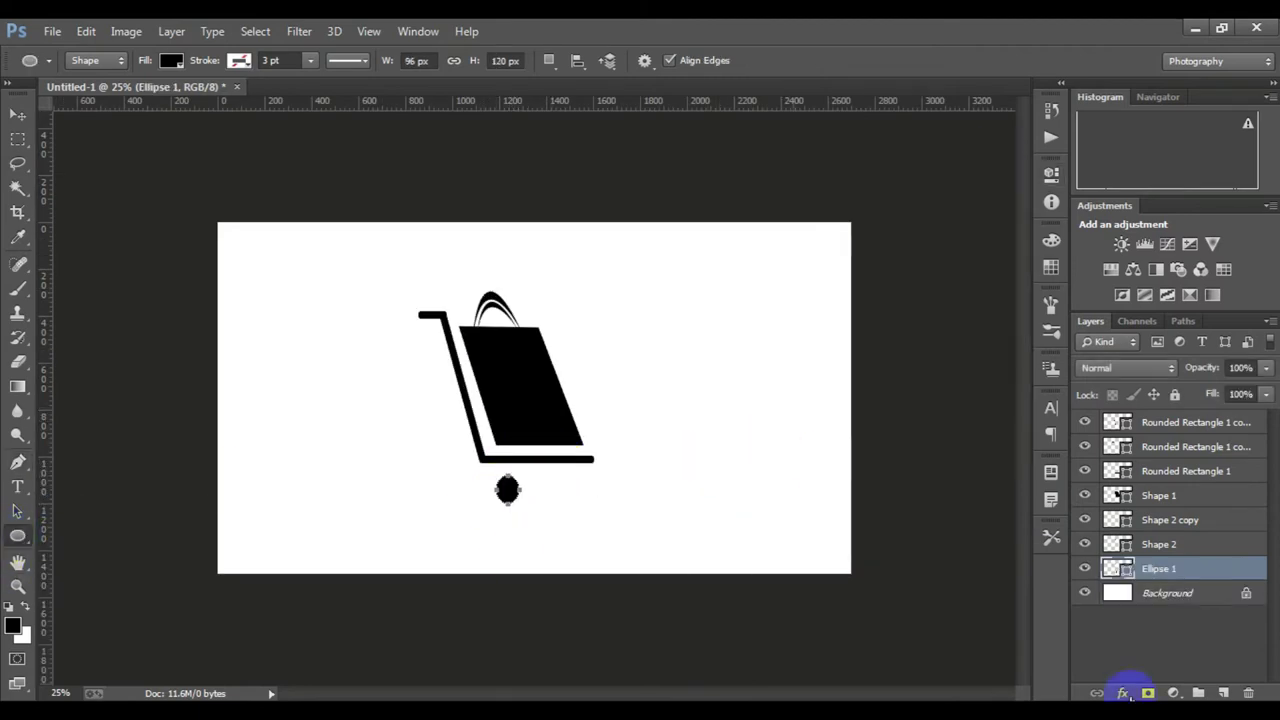
click(1165, 592)
drag(1200, 566, 1224, 692)
key(ctrl+t)
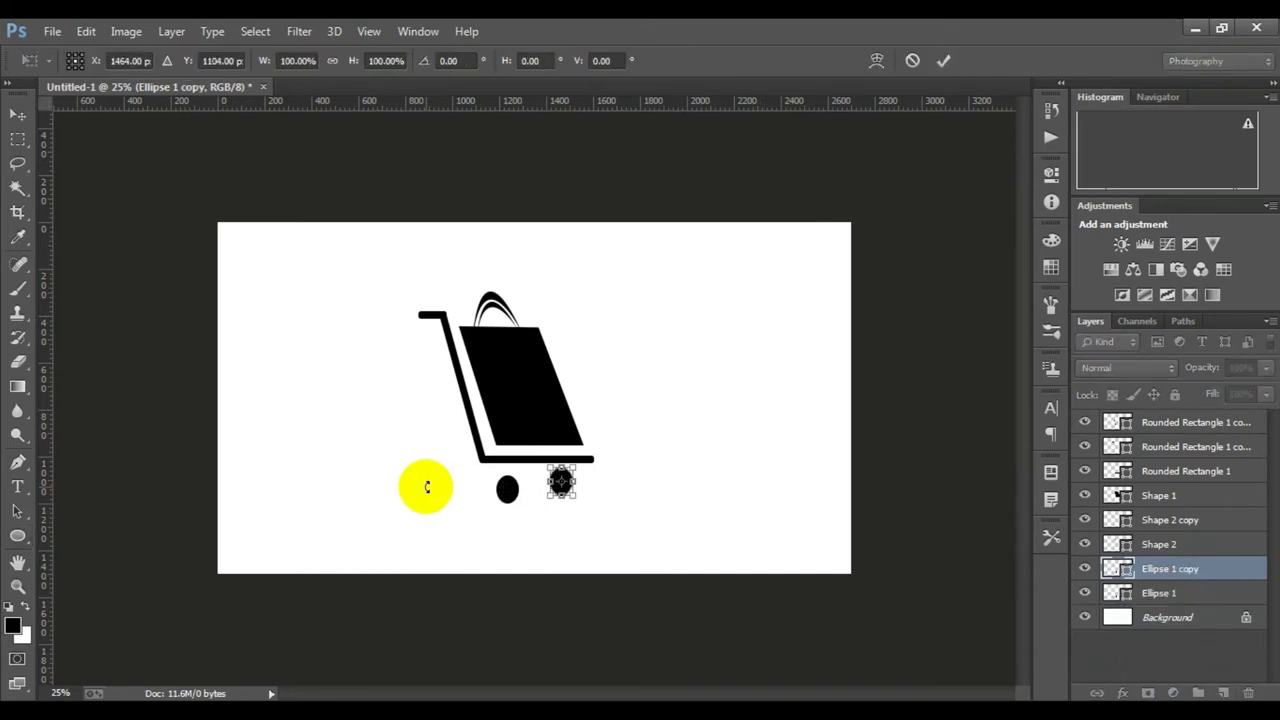
key(Return)
Adjust the left Ellipse 1 wheel so both wheels sit beneath the bottom bar.
click(1165, 595)
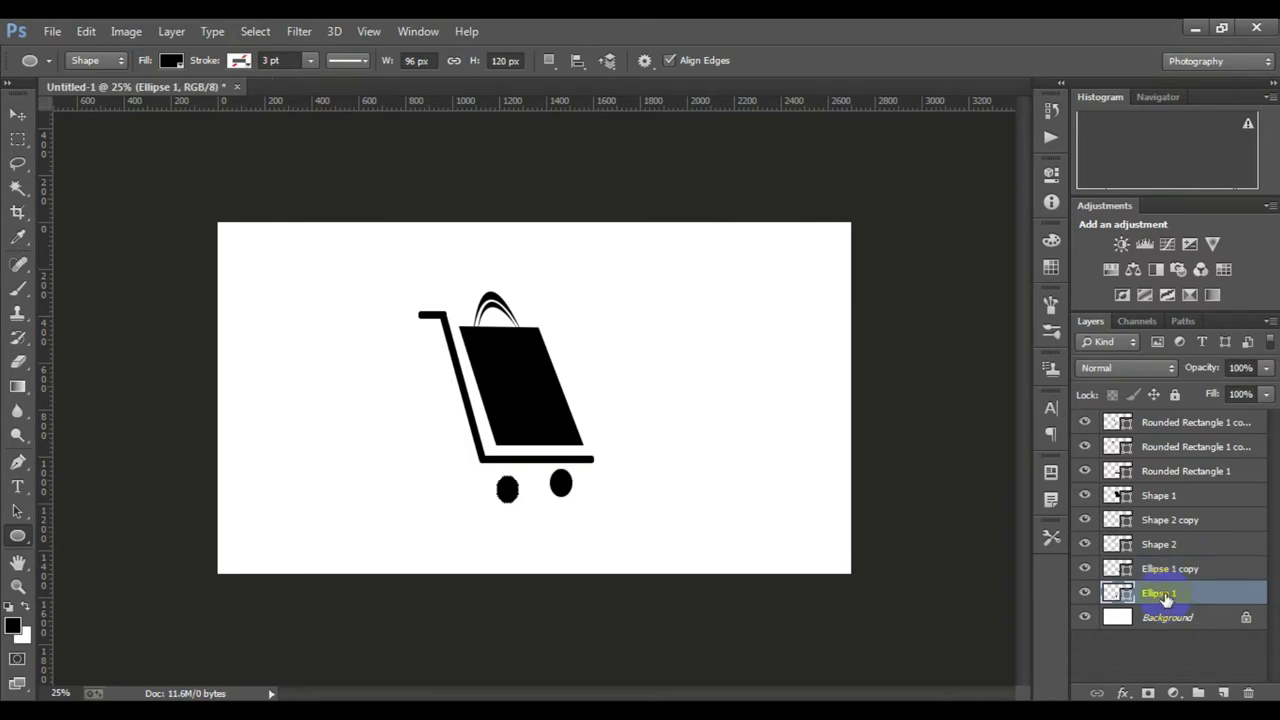
key(ctrl+t)
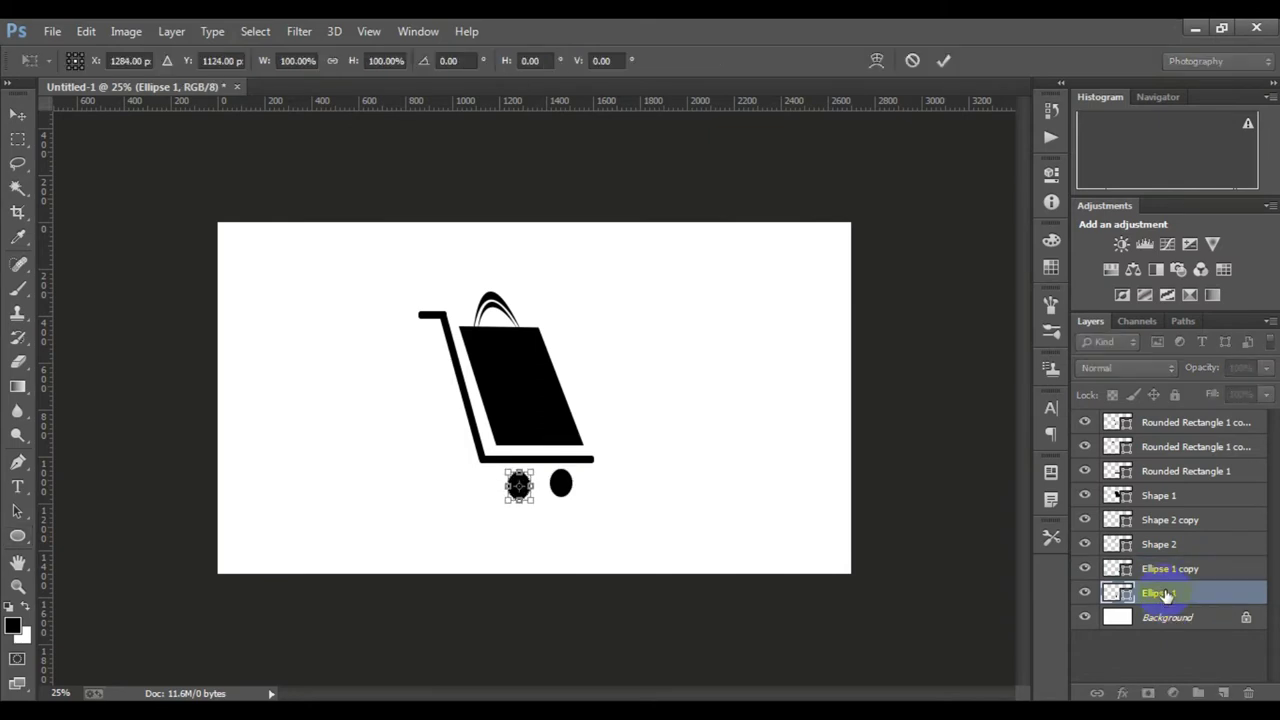
click(944, 60)
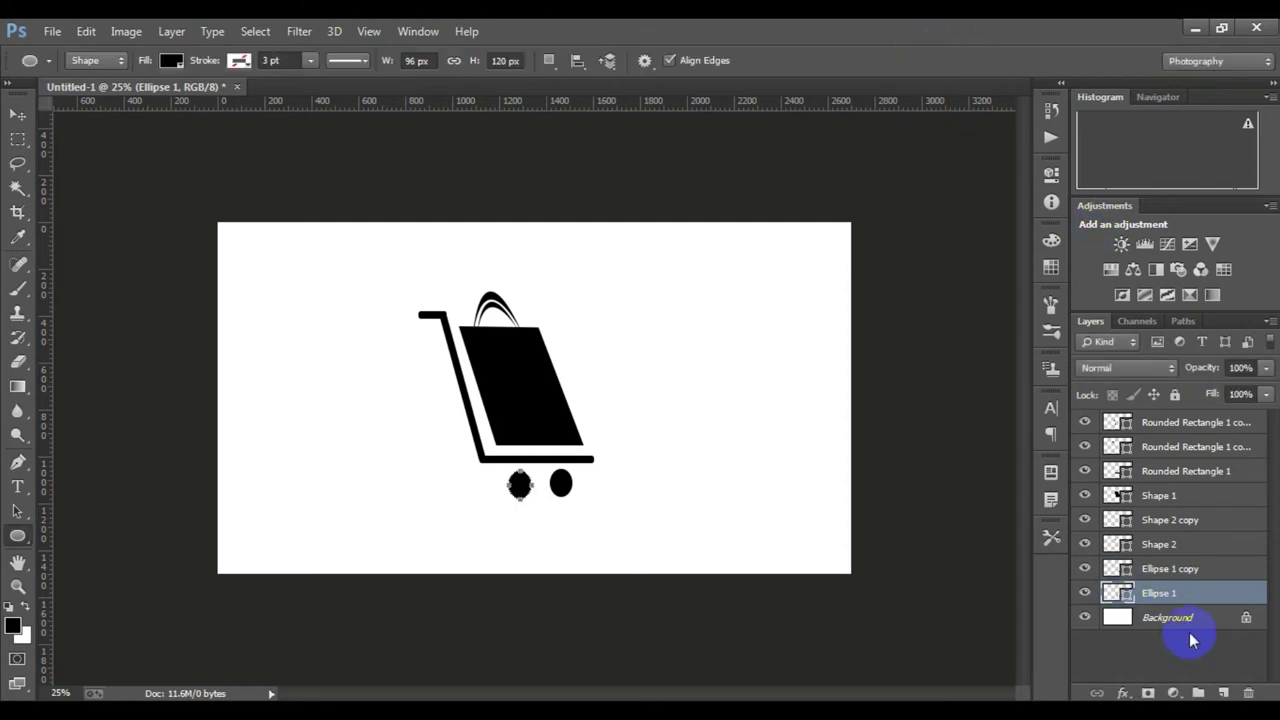
click(1168, 617)
alt+click(557, 423)
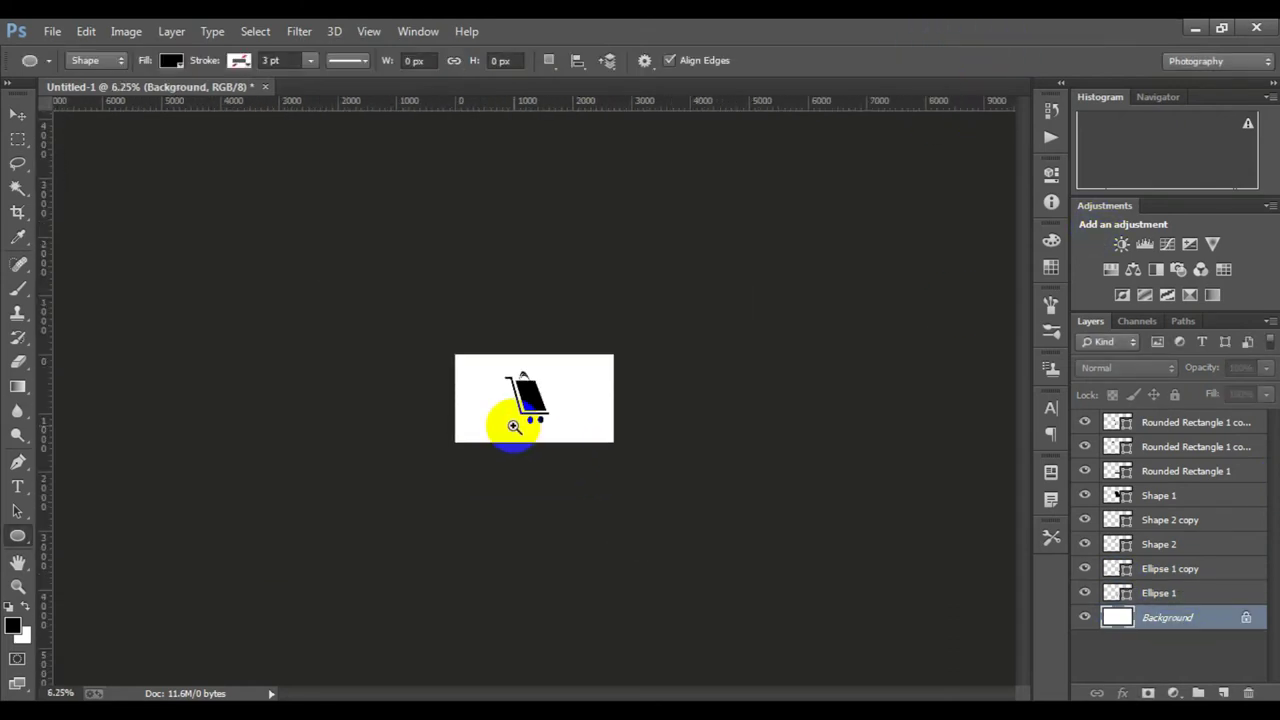
click(540, 418)
click(545, 420)
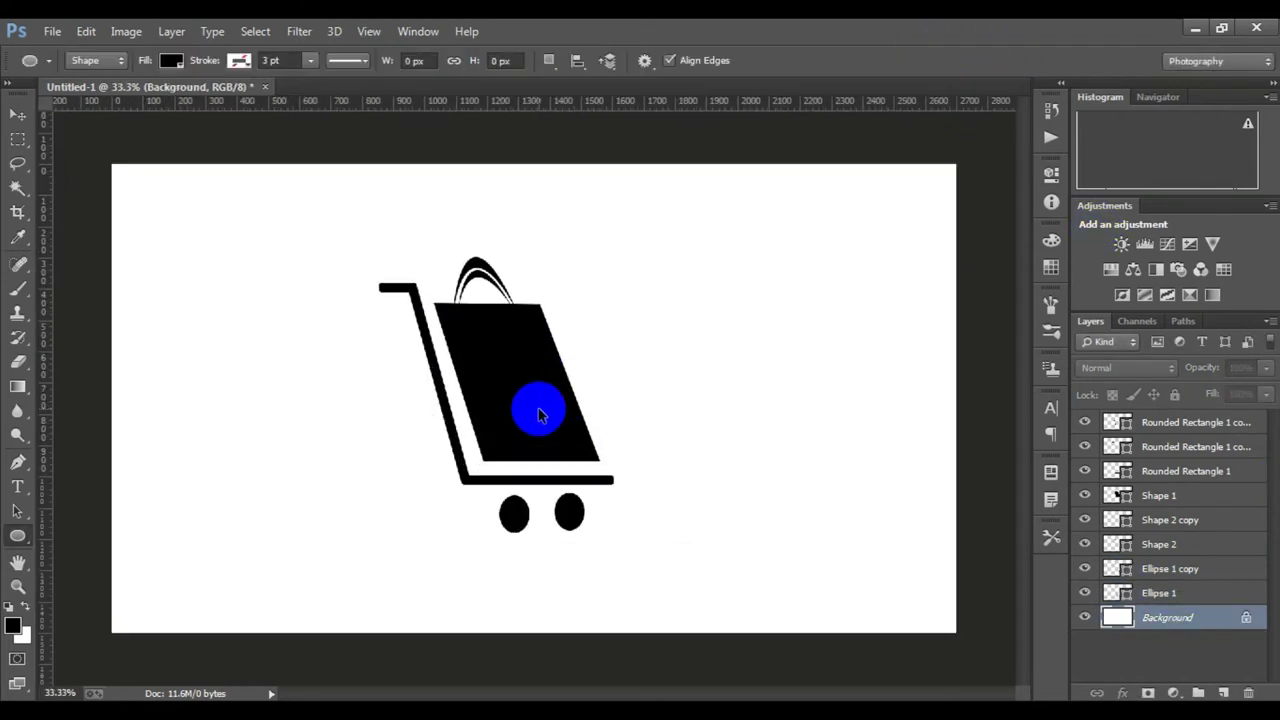
click(1157, 505)
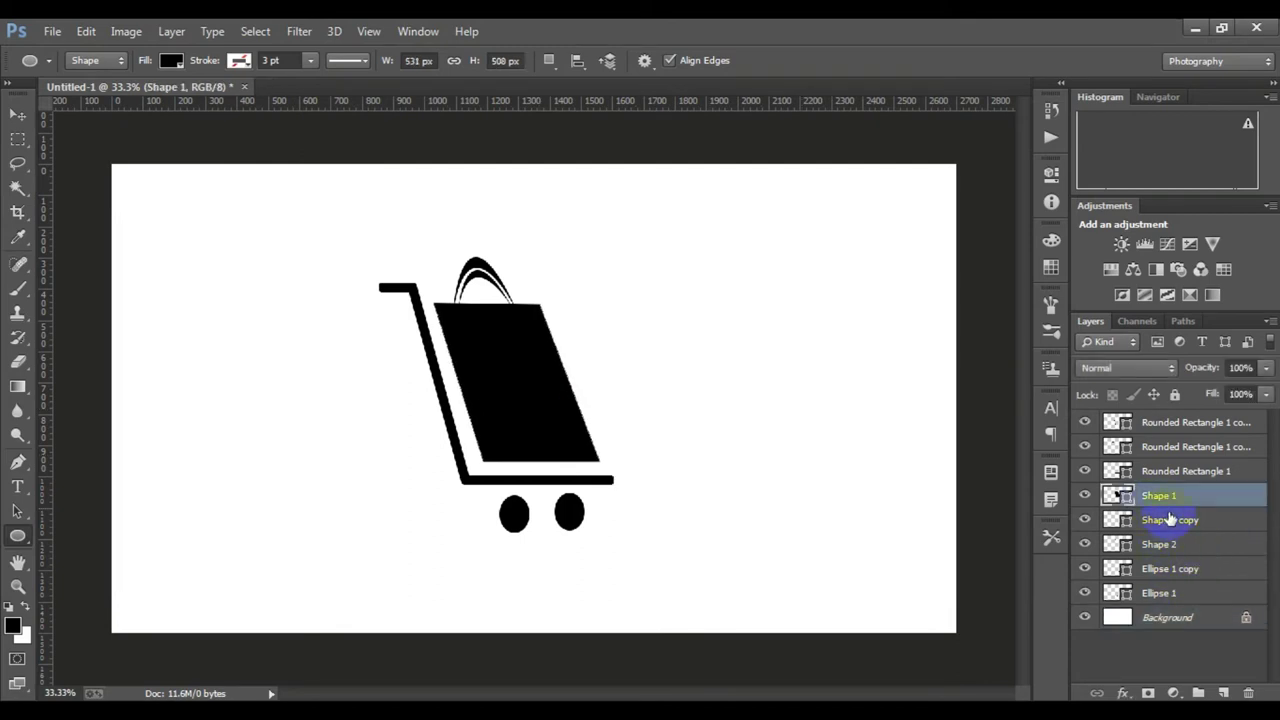
Distort the black basket, skewing its top edge and narrowing its lower right corner.
key(ctrl+t)
right_click(466, 337)
click(565, 363)
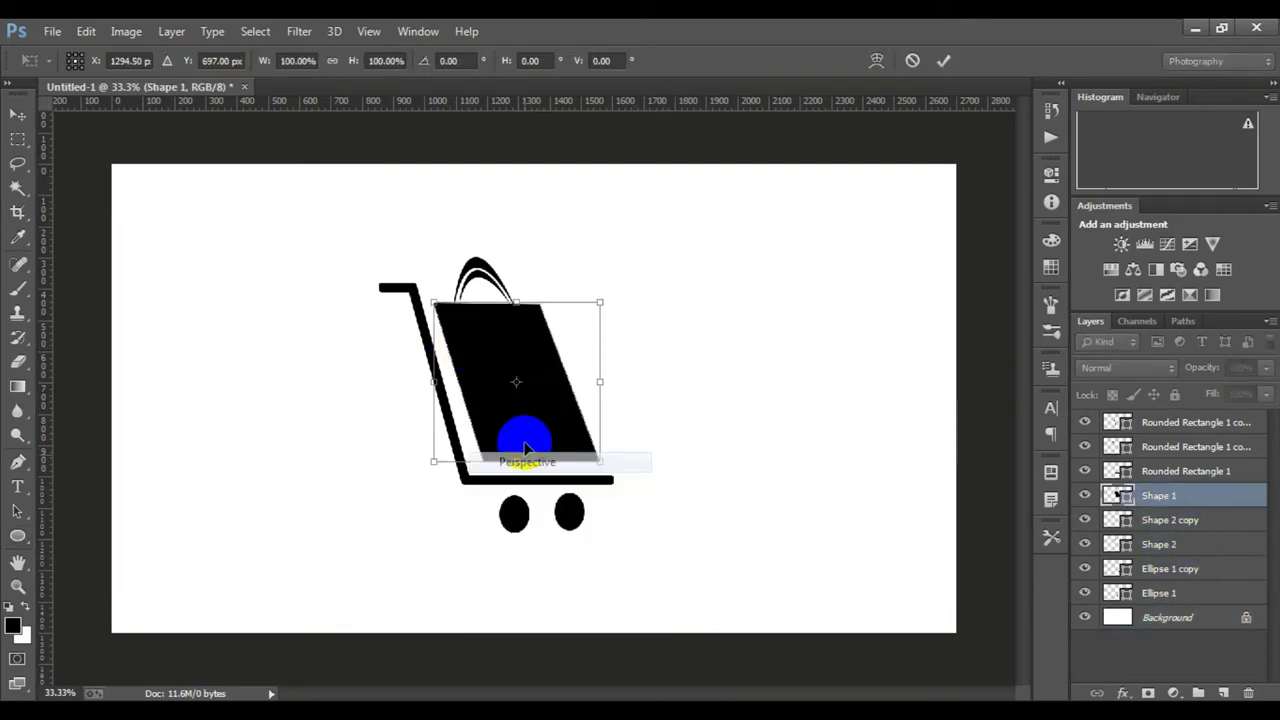
drag(598, 308, 586, 308)
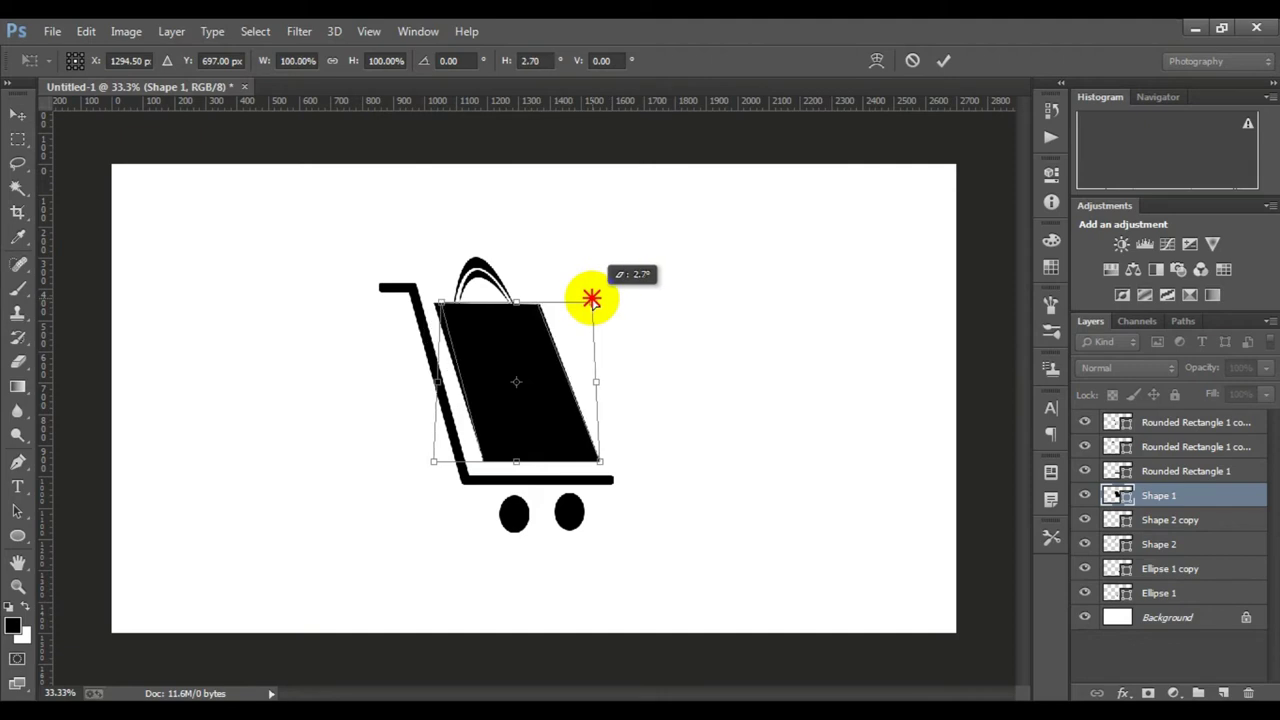
drag(600, 462, 594, 461)
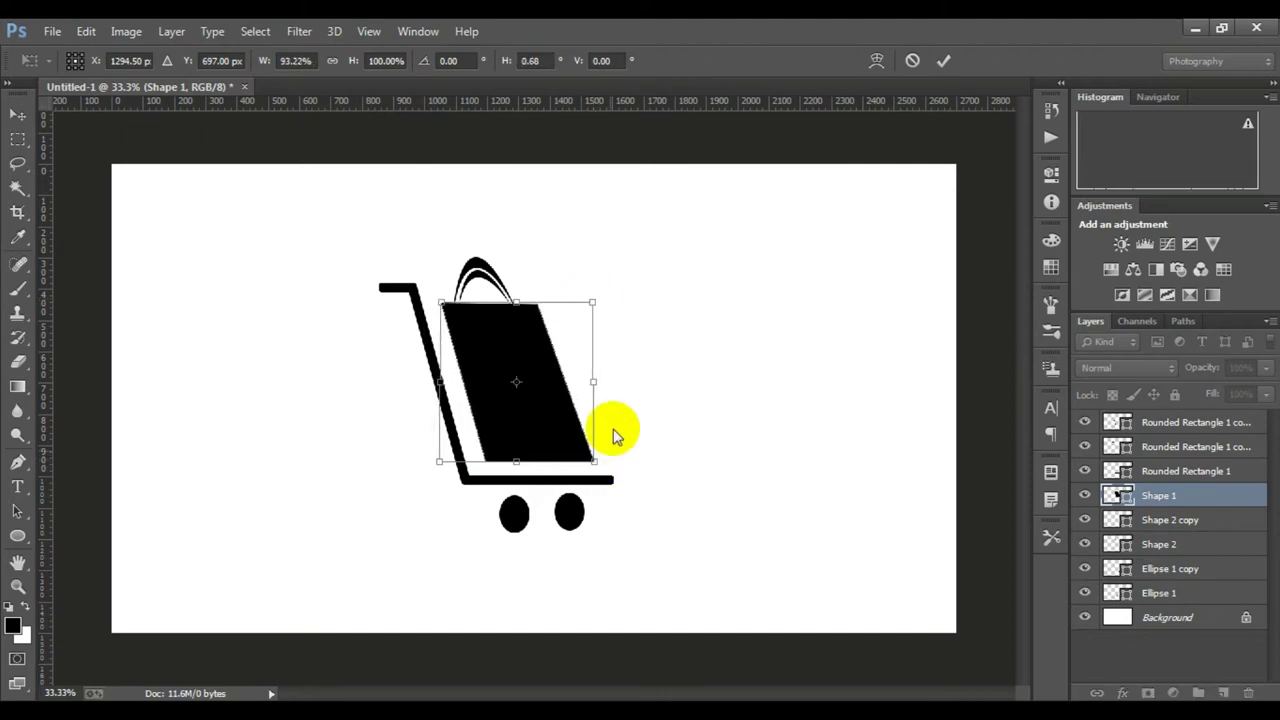
click(943, 60)
Reselect the Ellipse 1 wheel layer and apply an unchanged transform to the left wheel.
click(1140, 617)
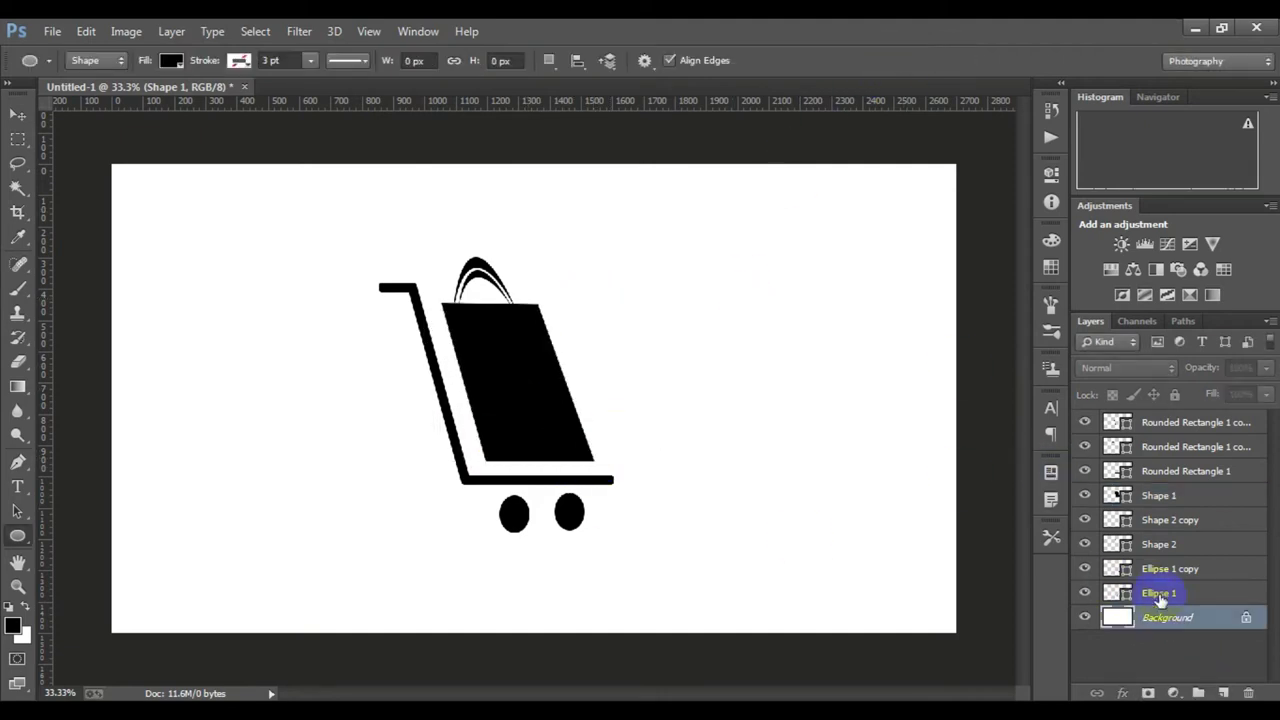
drag(705, 492, 566, 485)
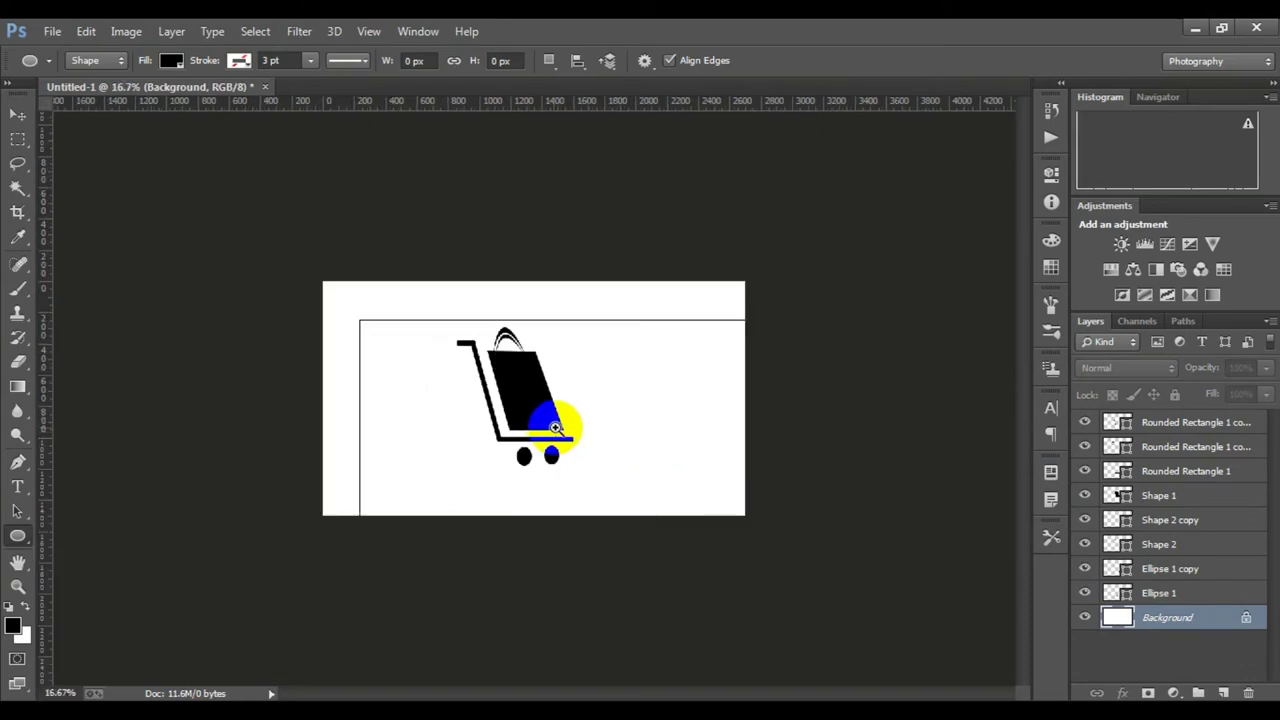
click(566, 485)
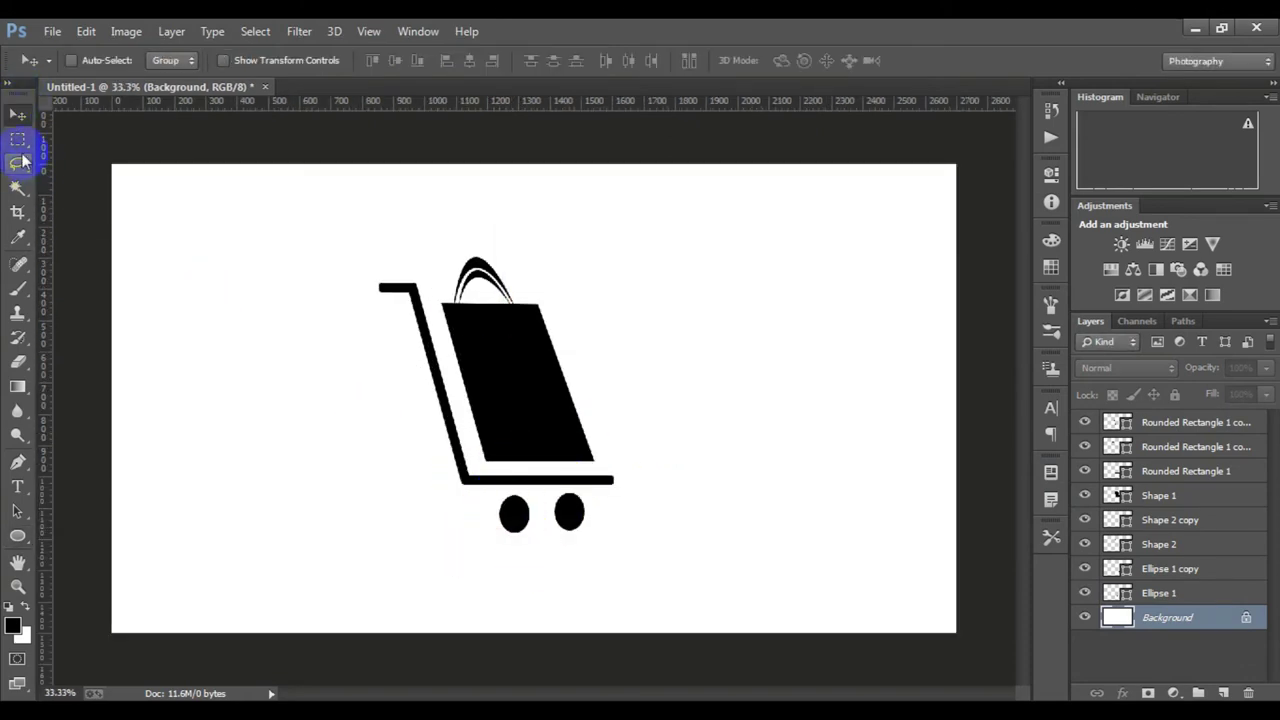
click(1176, 594)
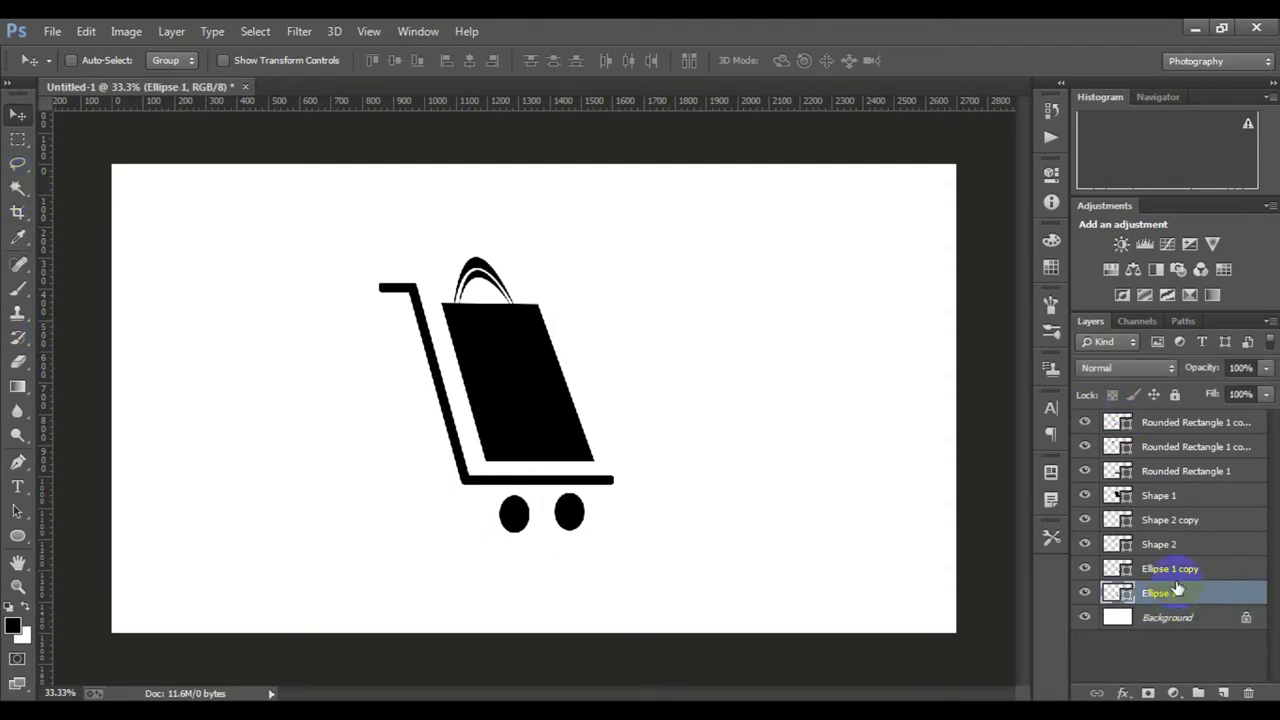
click(1176, 569)
click(1179, 594)
key(ctrl+t)
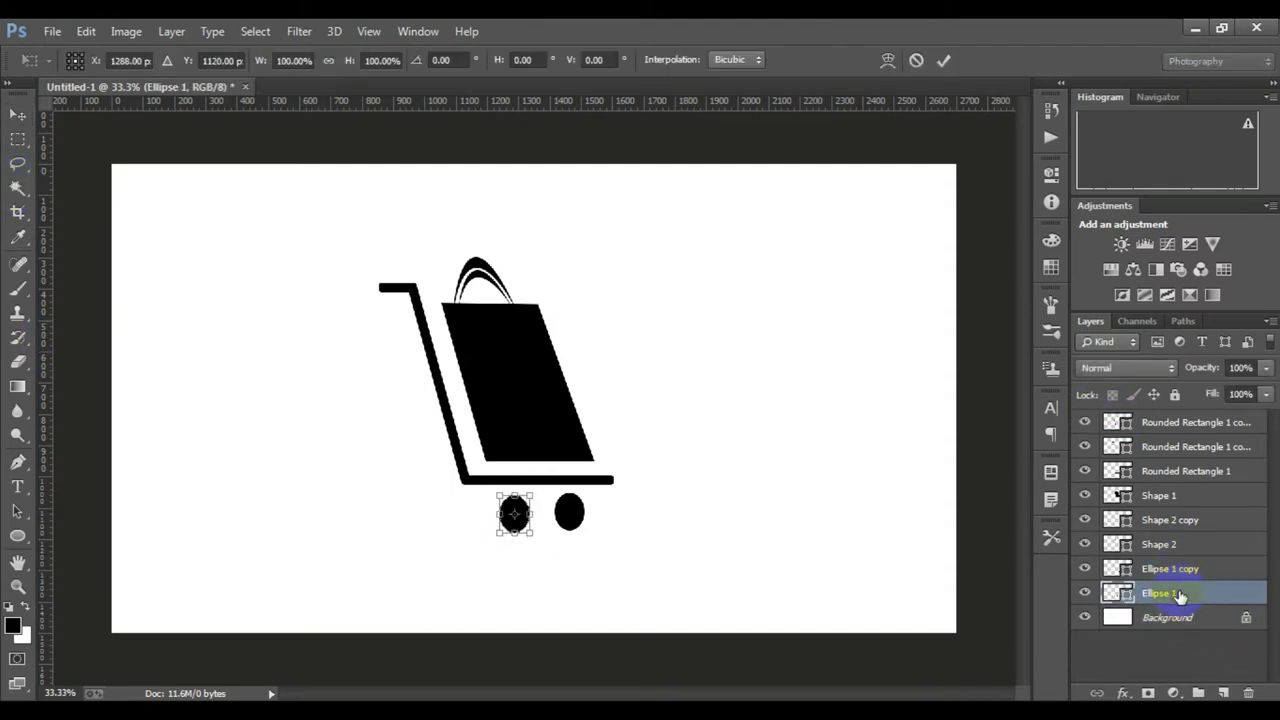
key(Return)
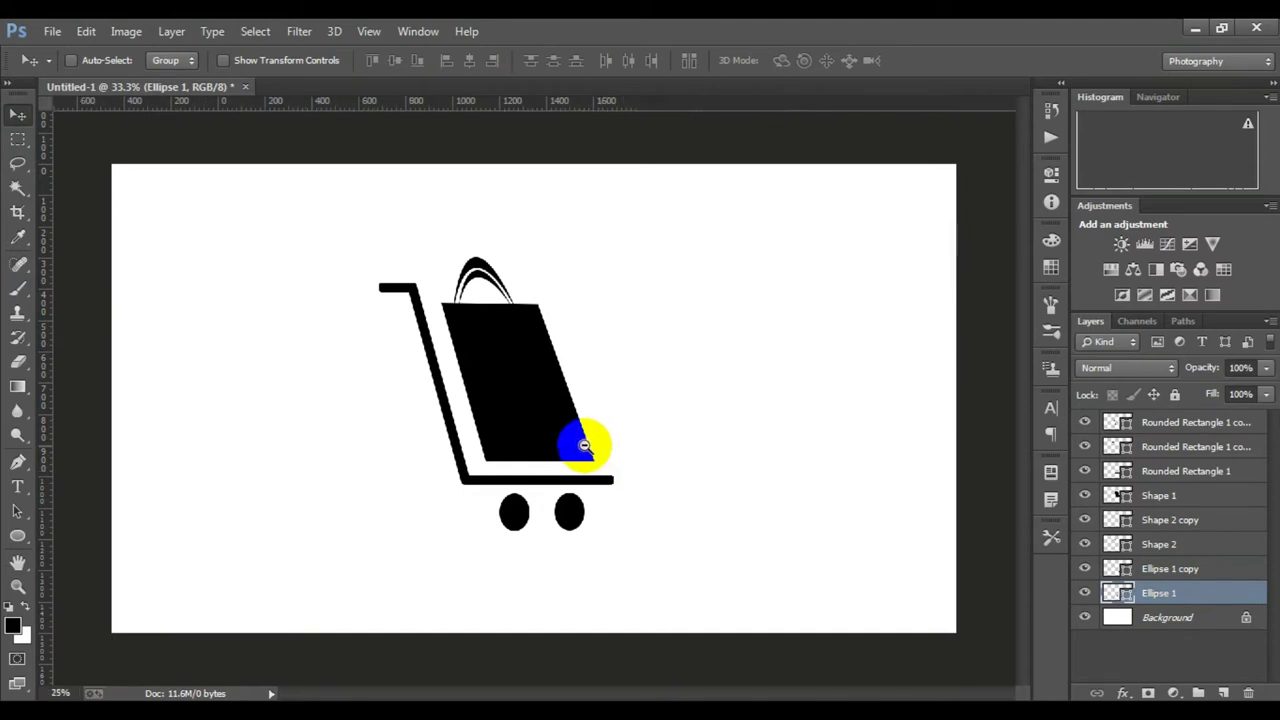
scroll(586, 437, down, 3)
scroll(551, 426, up, 1)
scroll(551, 426, up, 1)
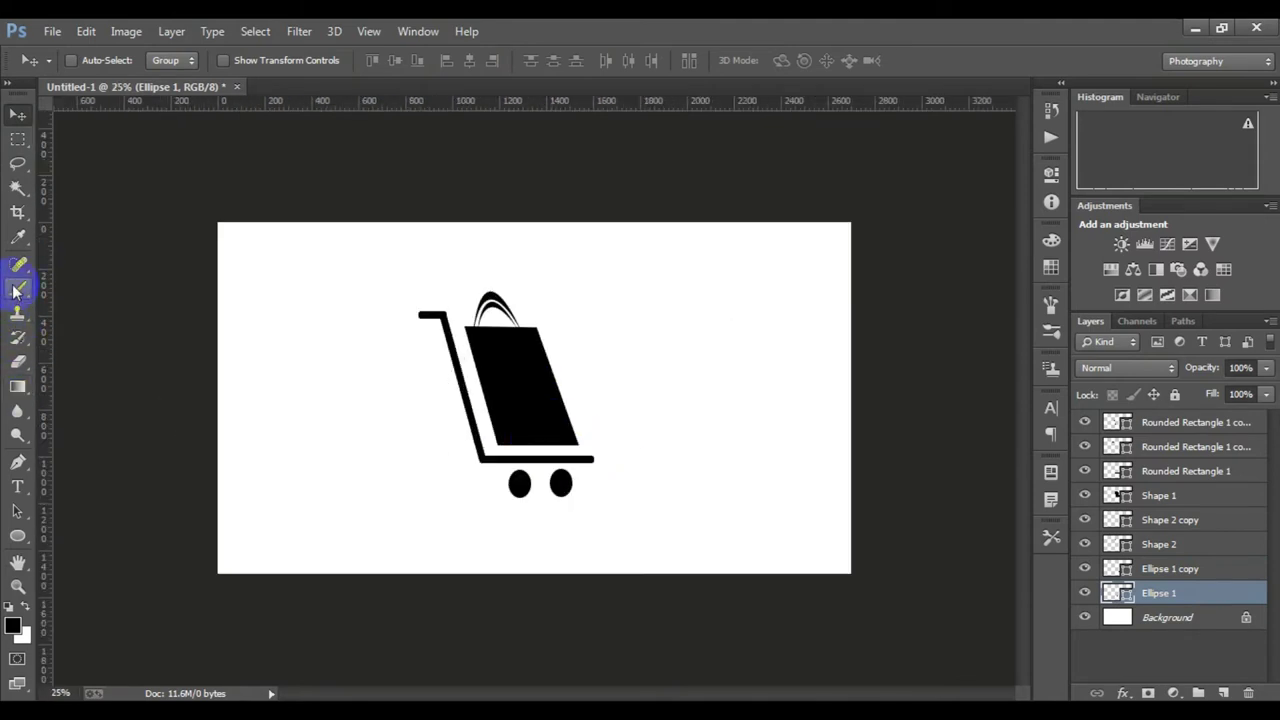
click(16, 485)
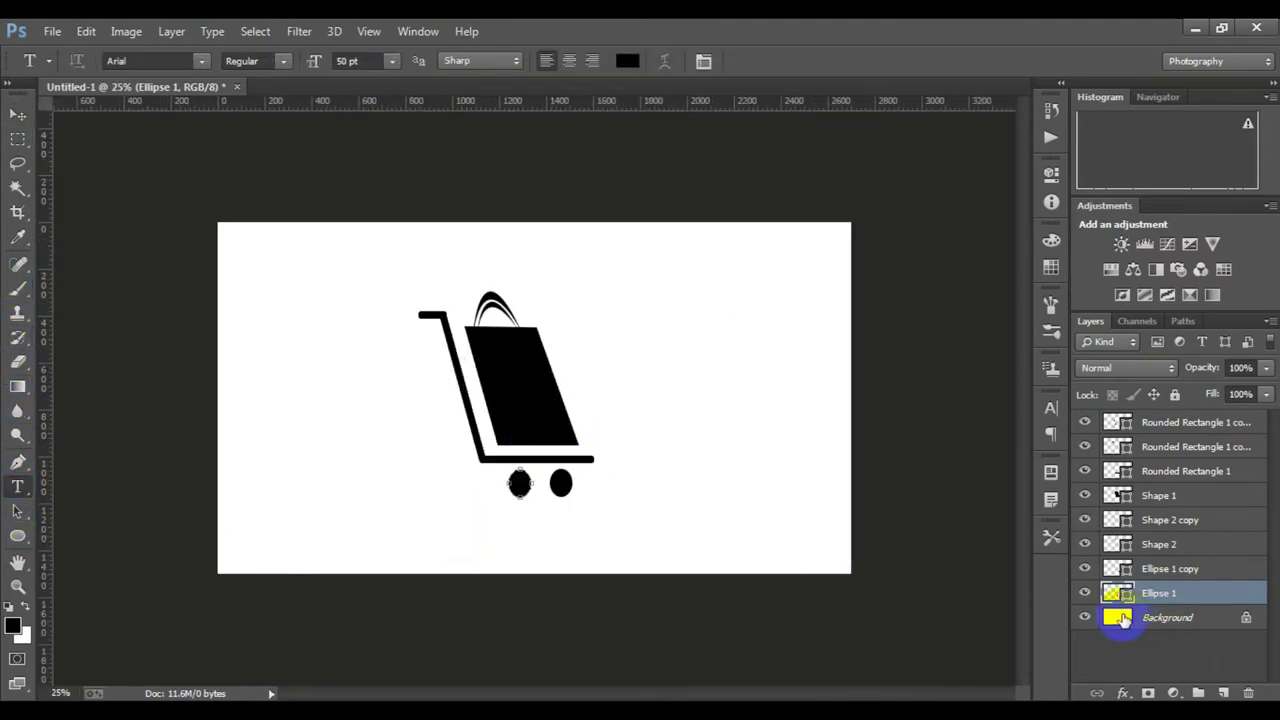
Type black 'Bangla Bazar' text and scale it to sit centred under the cart's wheels.
click(1122, 618)
click(432, 526)
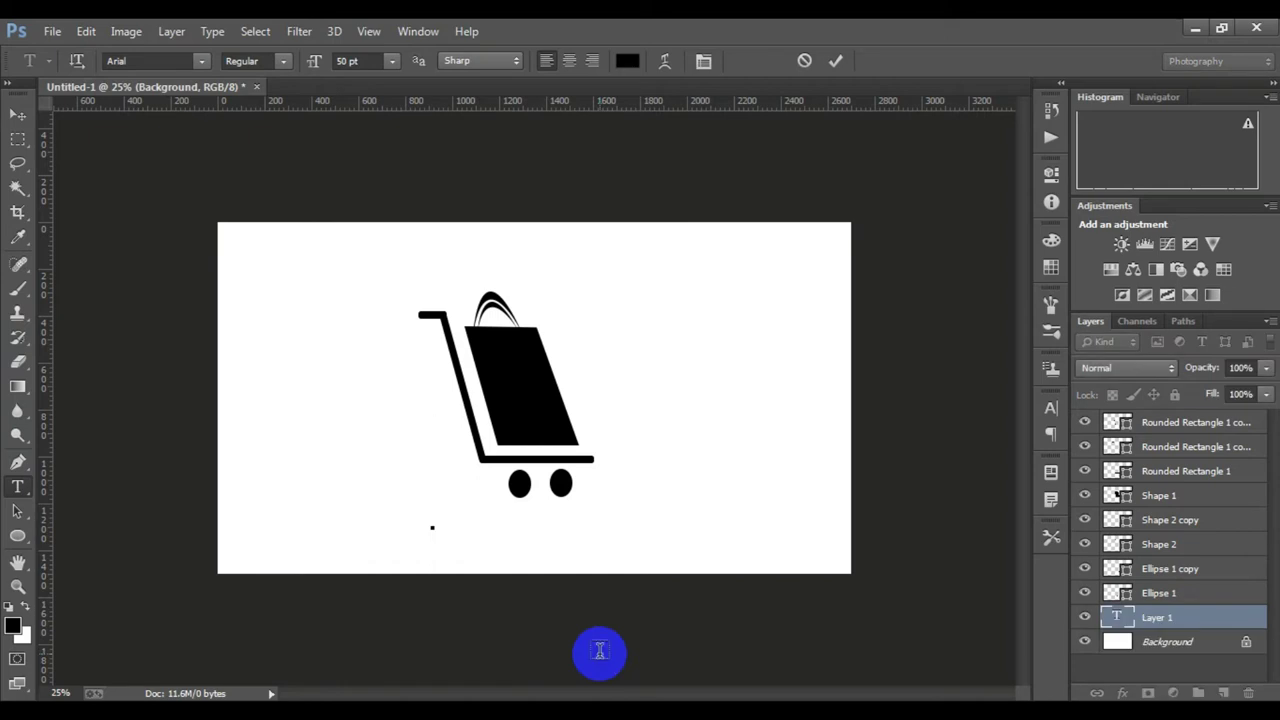
text(Bang)
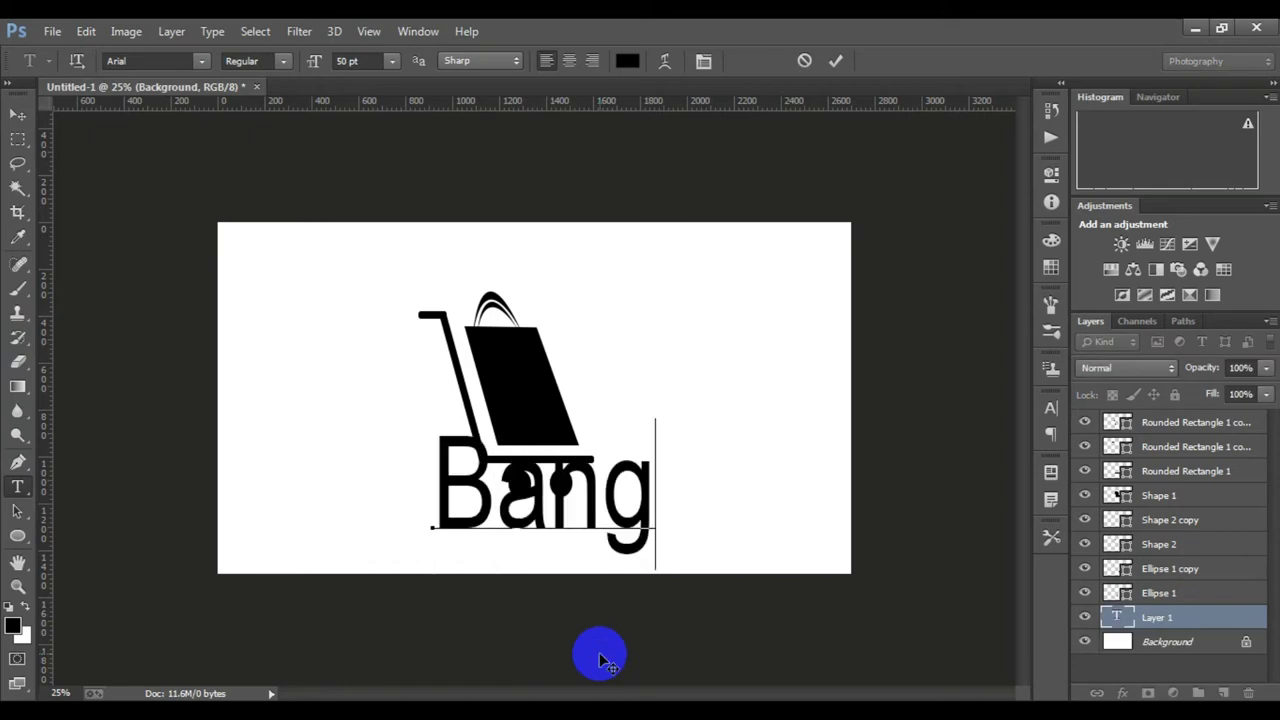
text(la Bazar)
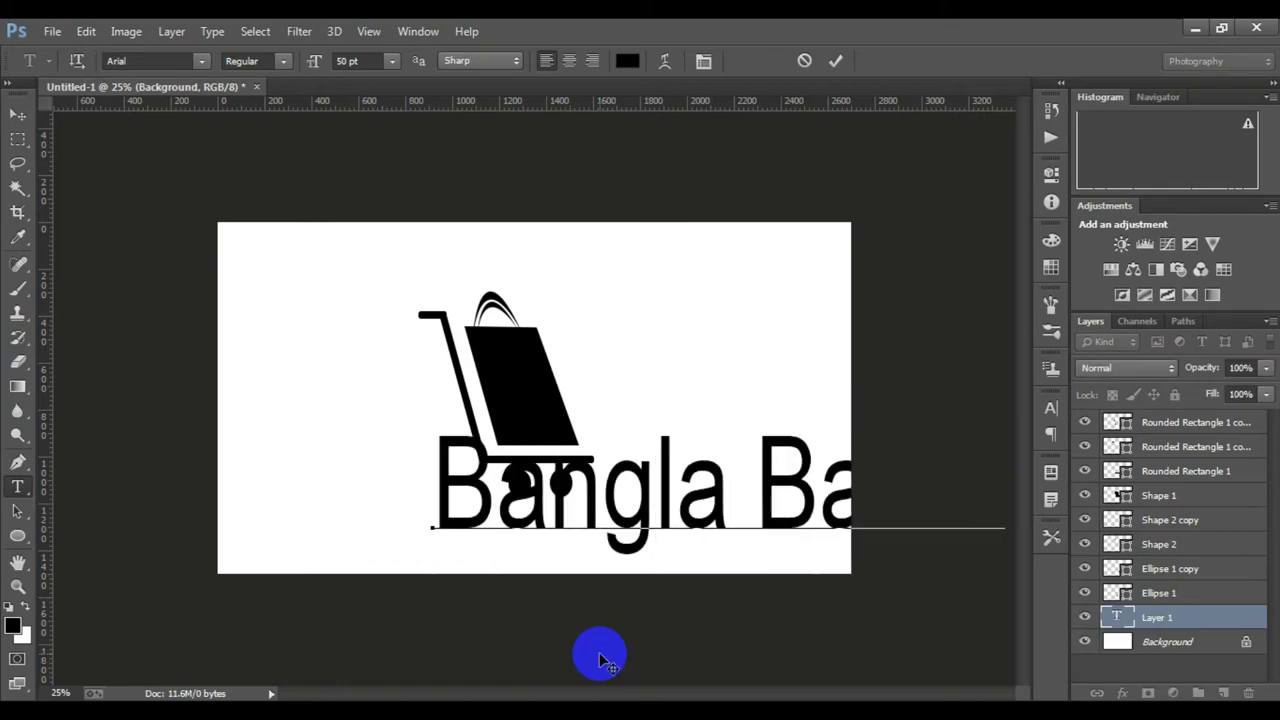
click(835, 60)
key(ctrl+t)
mouse_move(1003, 575)
mouse_down()
mouse_move(786, 514)
mouse_move(590, 520)
mouse_move(650, 514)
mouse_up()
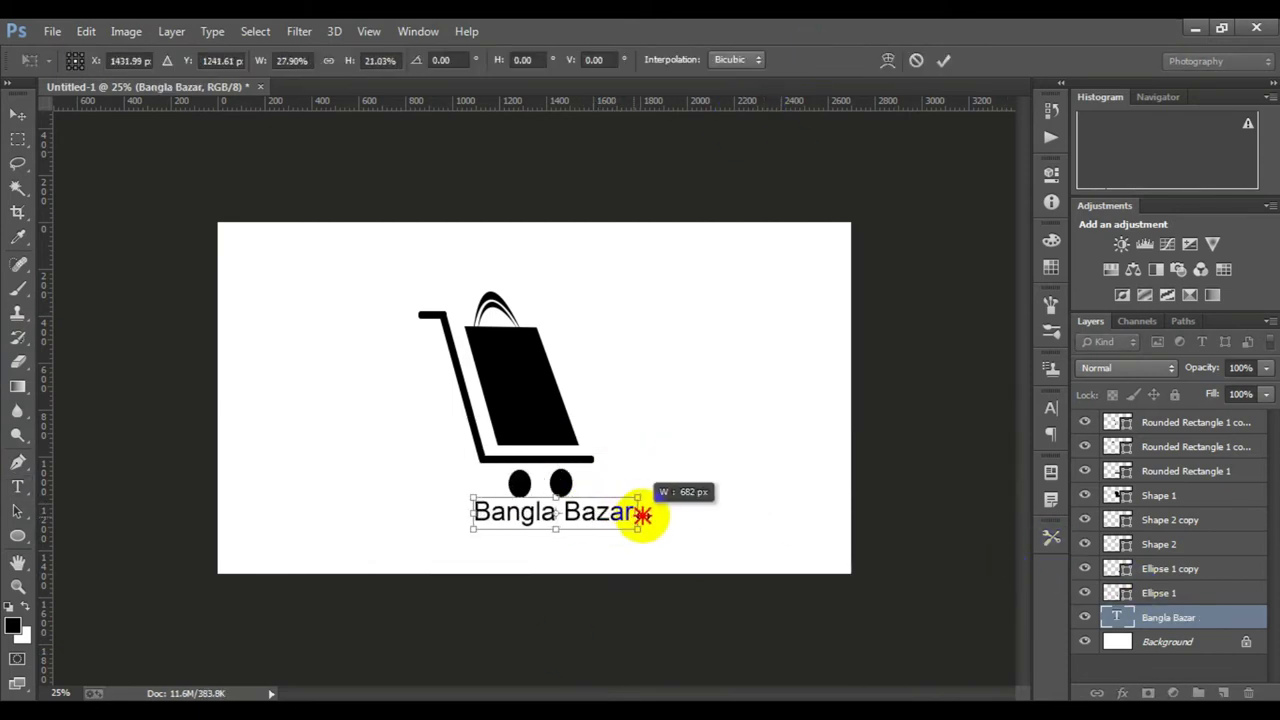
mouse_move(520, 515)
mouse_down()
mouse_move(632, 549)
mouse_move(576, 534)
mouse_up()
key(Return)
Group all cart shape layers into Group 1 and scale the group smaller.
click(1176, 596)
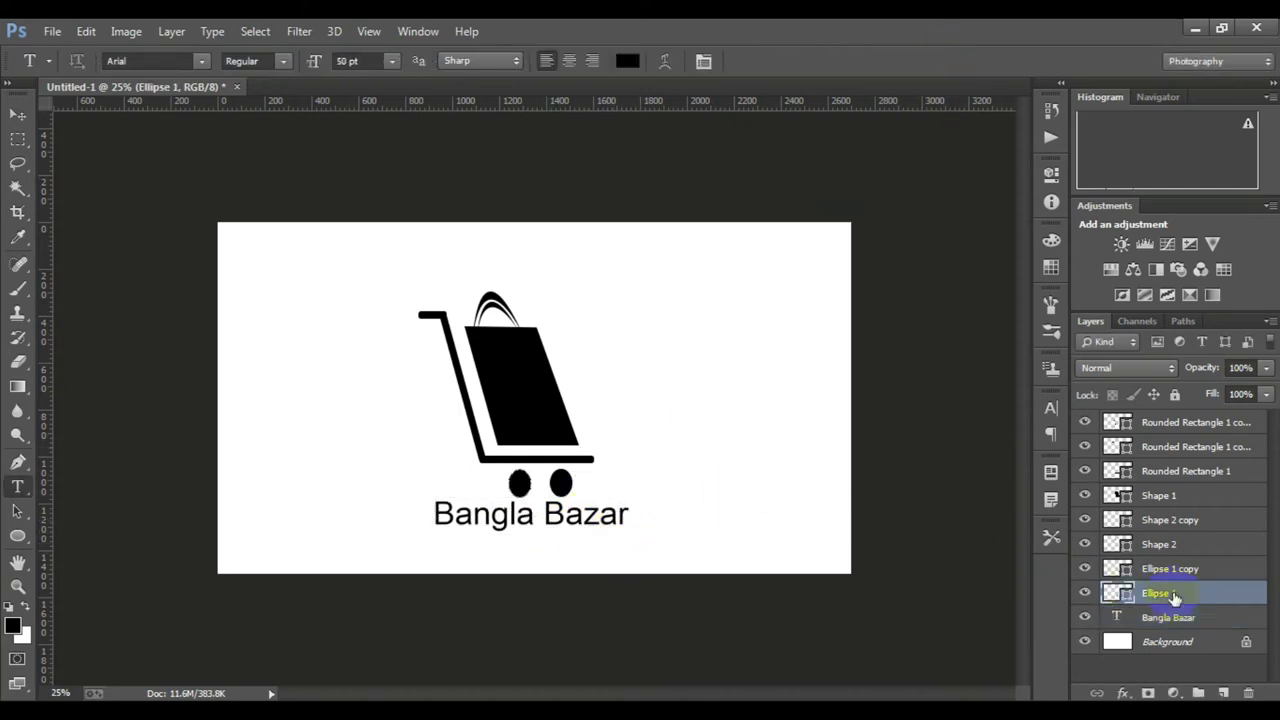
shift+click(1170, 568)
shift+click(1165, 520)
shift+click(1168, 425)
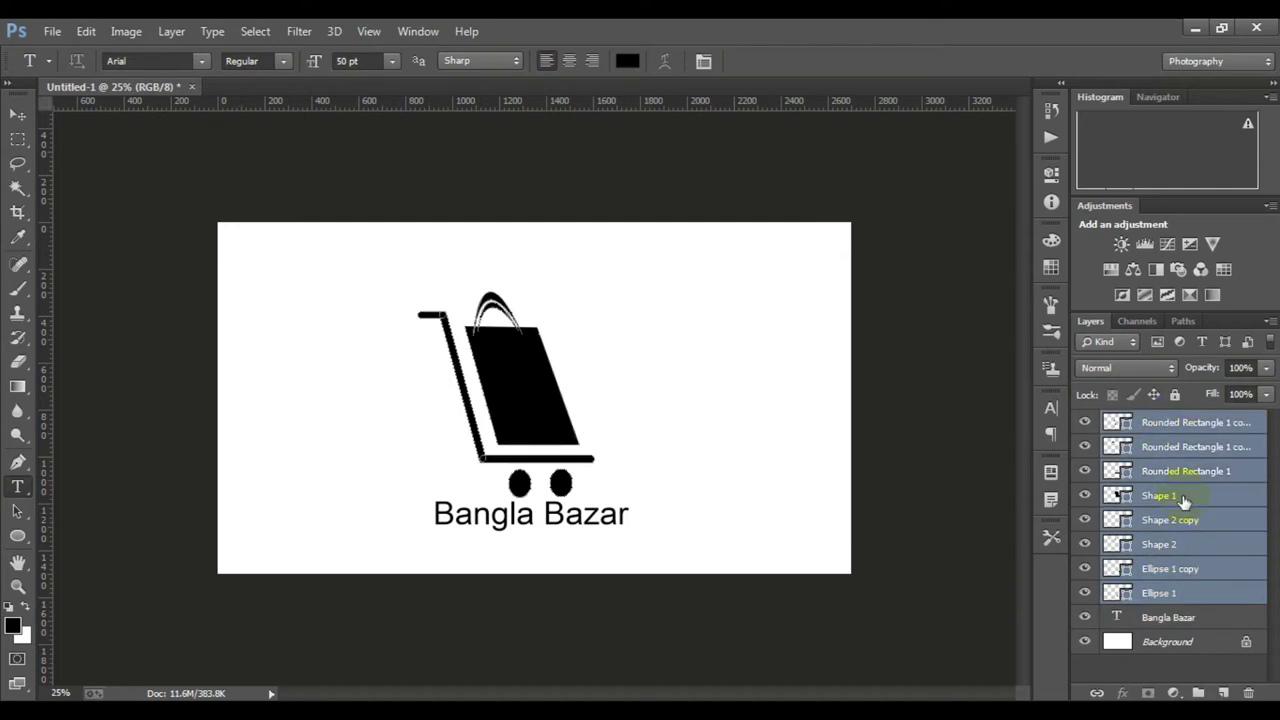
key(ctrl+g)
key(ctrl+t)
drag(596, 533, 555, 418)
drag(509, 380, 516, 344)
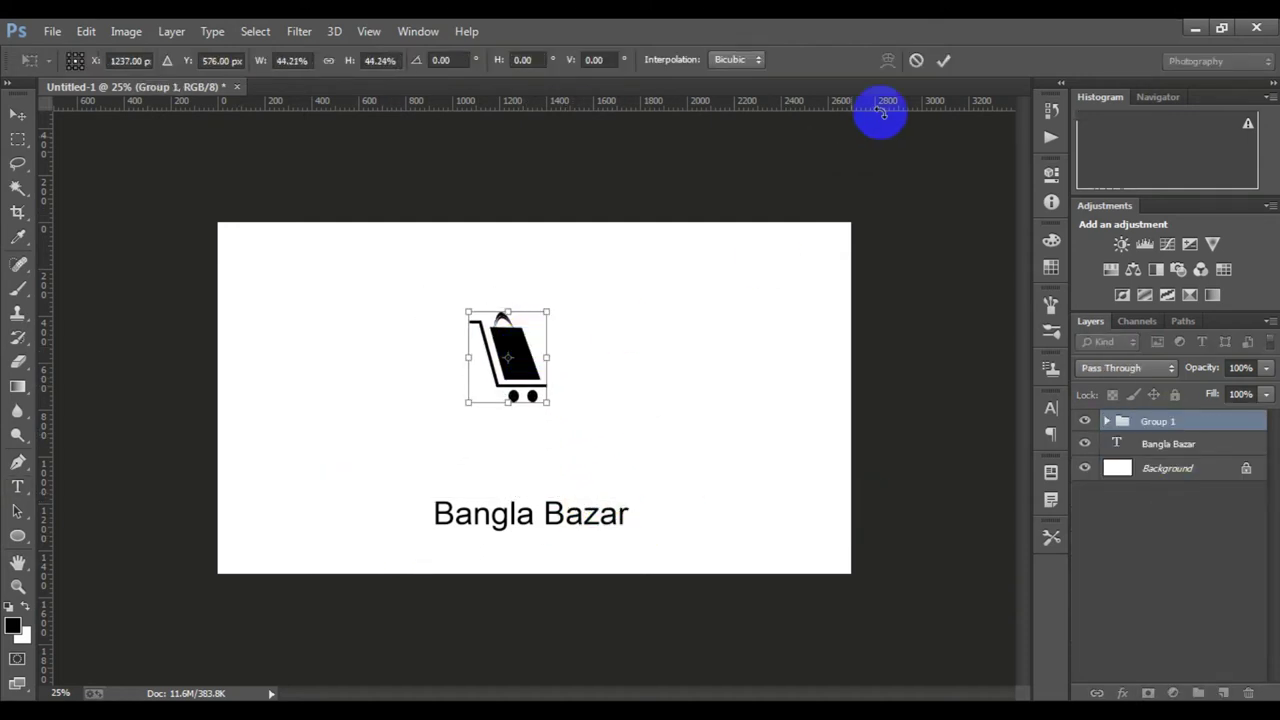
click(943, 60)
Move the Bangla Bazar text up to sit just under the cart.
click(1160, 443)
key(ctrl+t)
mouse_move(571, 520)
mouse_down()
mouse_move(567, 437)
mouse_move(592, 434)
mouse_up()
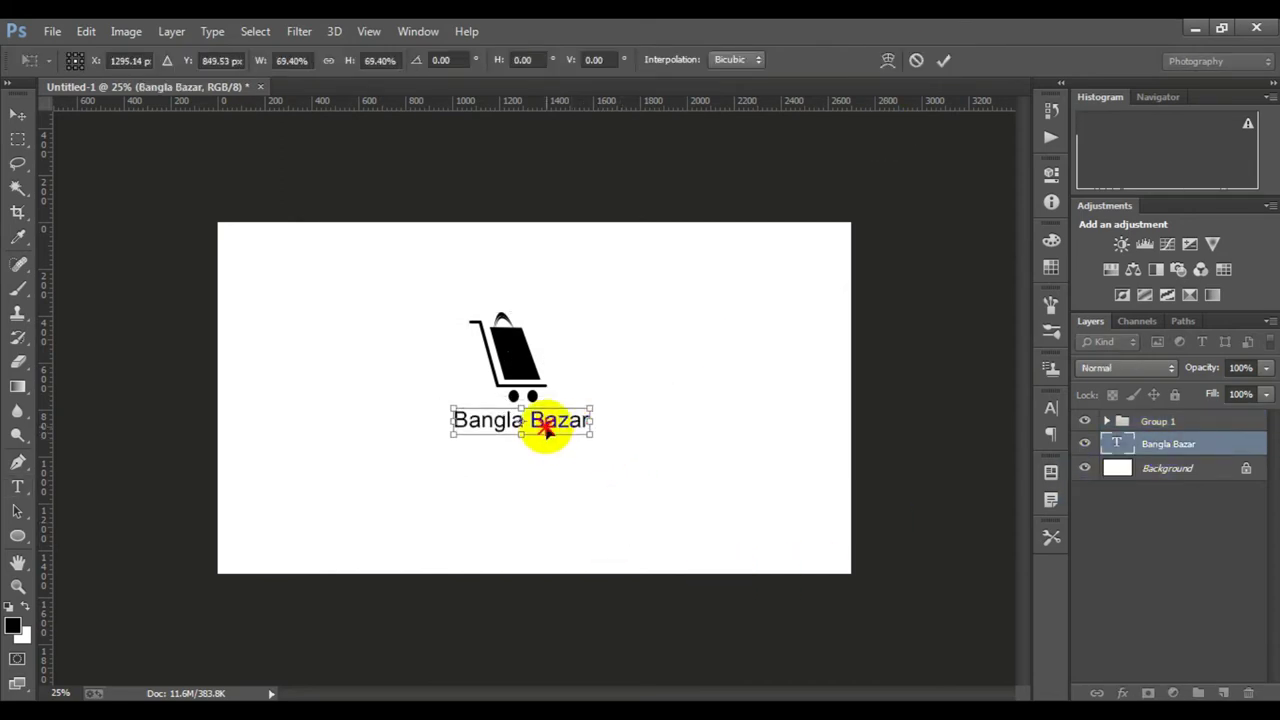
key(ctrl+plus)
click(943, 60)
key(t)
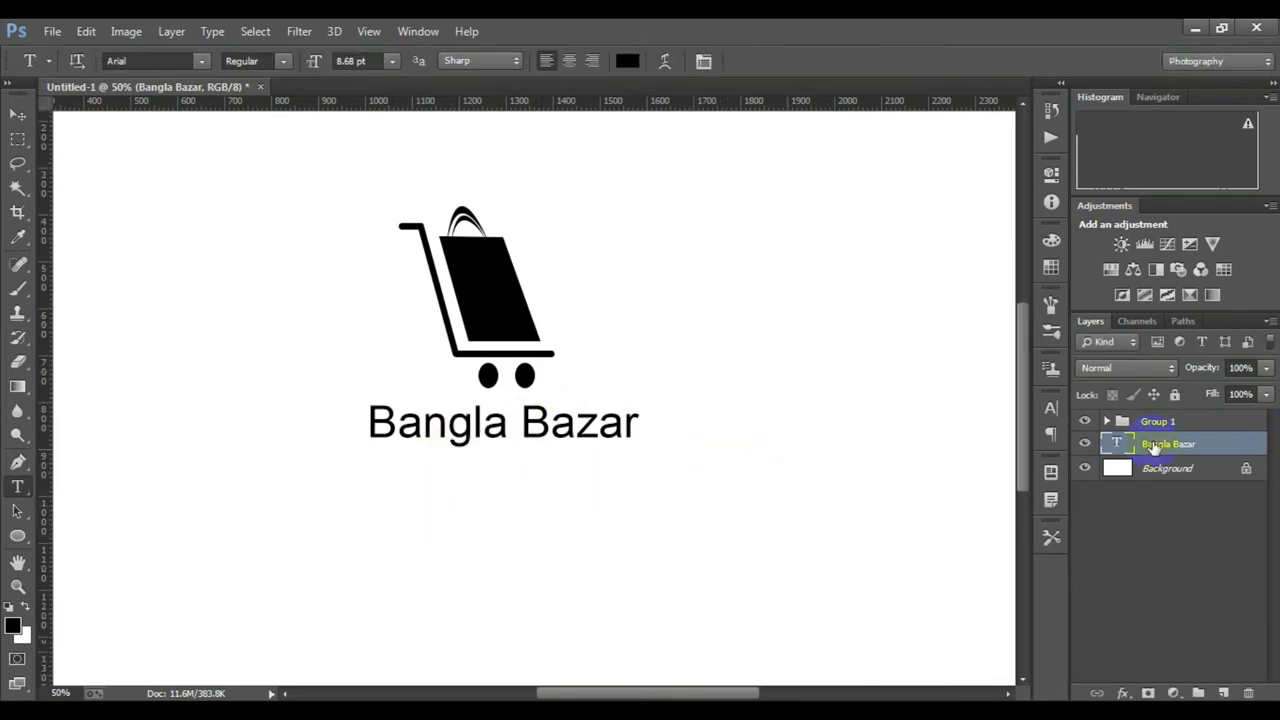
Change the Bangla Bazar text colour to orange (#e98503).
click(627, 61)
drag(980, 400, 980, 371)
click(962, 154)
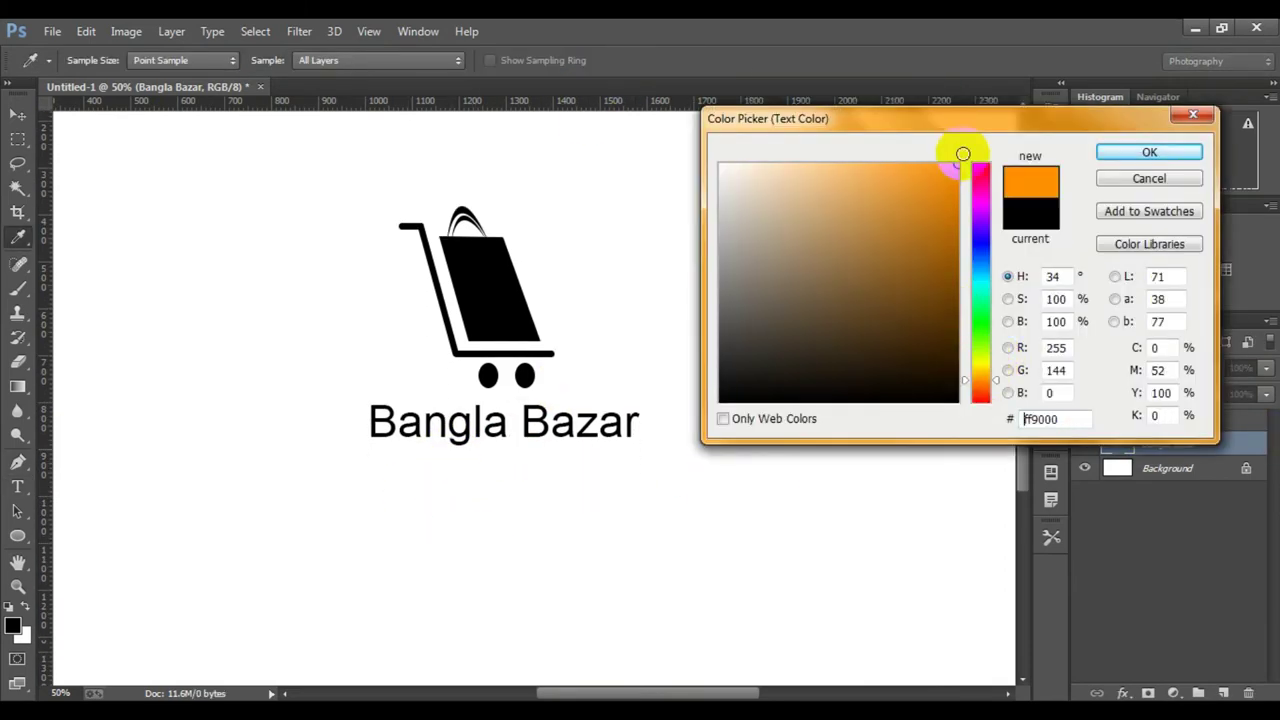
mouse_move(953, 173)
mouse_down()
mouse_move(967, 193)
mouse_move(955, 202)
mouse_up()
click(1149, 152)
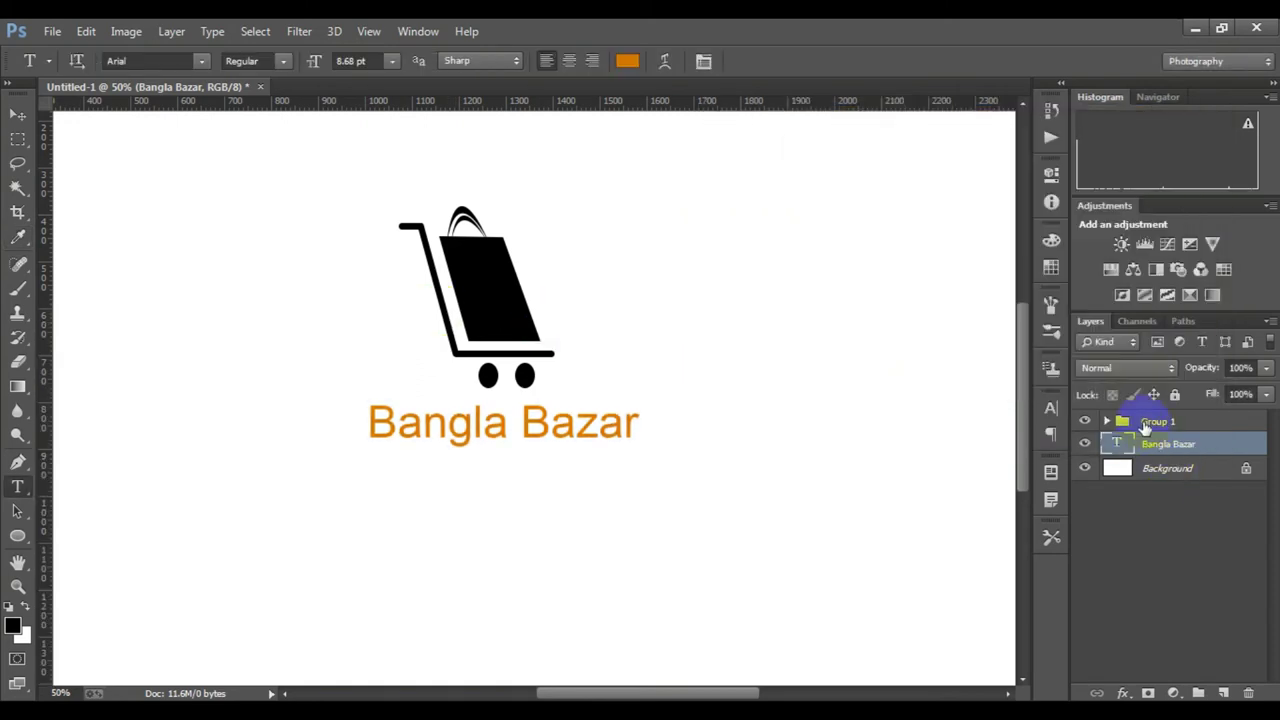
Expand Group 1 and select its top rounded rectangle layers.
click(1150, 421)
click(1106, 421)
click(1170, 446)
click(1170, 468)
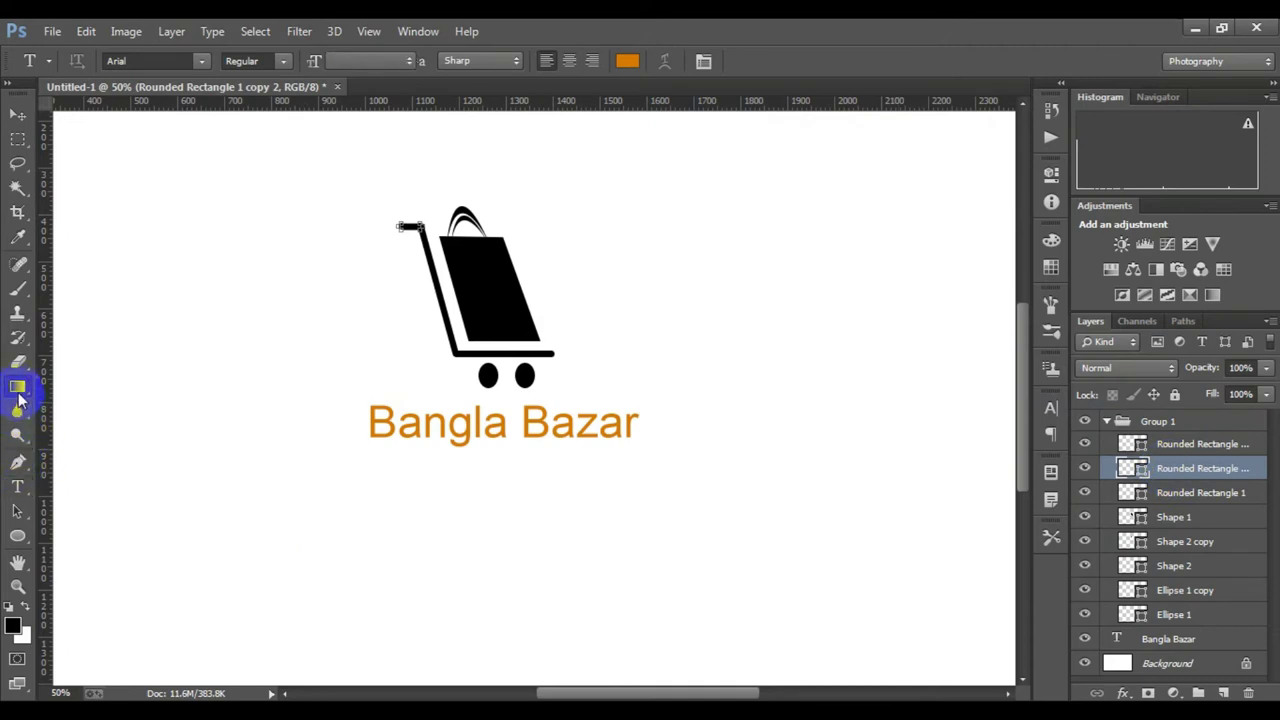
Rasterize a shape layer via the Paint Bucket, then undo the accidental black canvas fill.
right_click(20, 398)
click(105, 406)
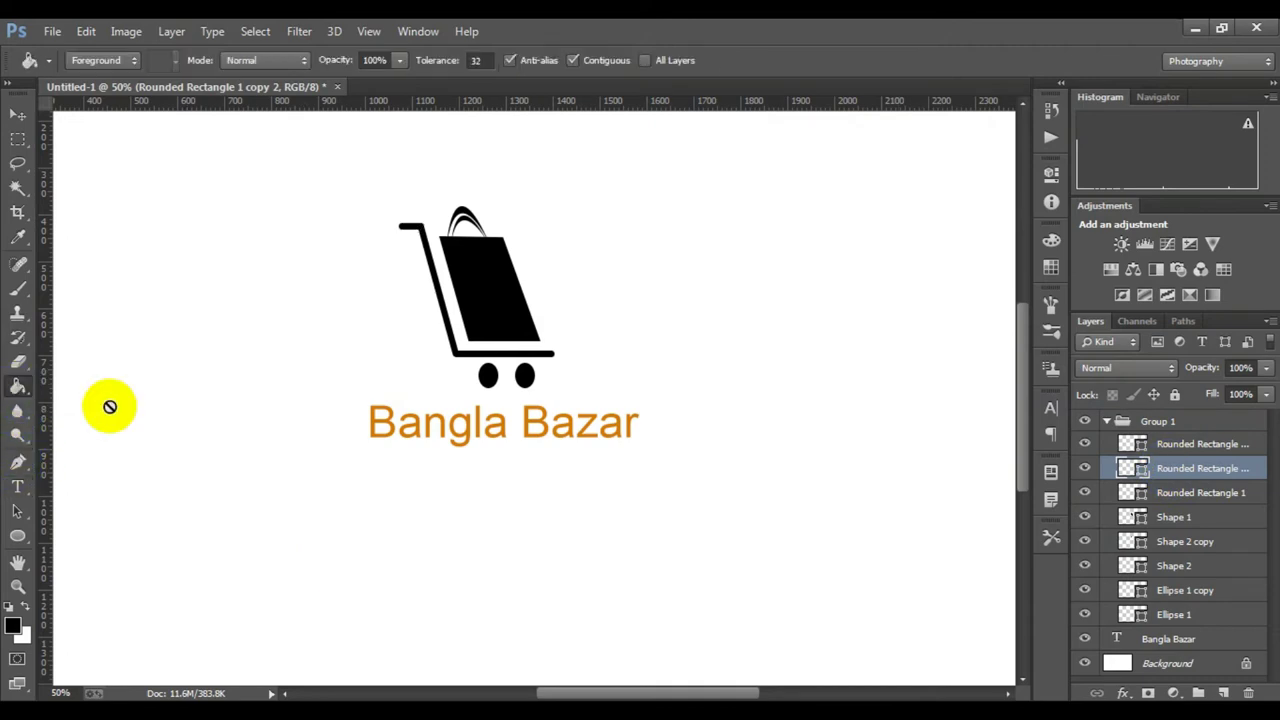
click(490, 288)
click(580, 285)
click(670, 396)
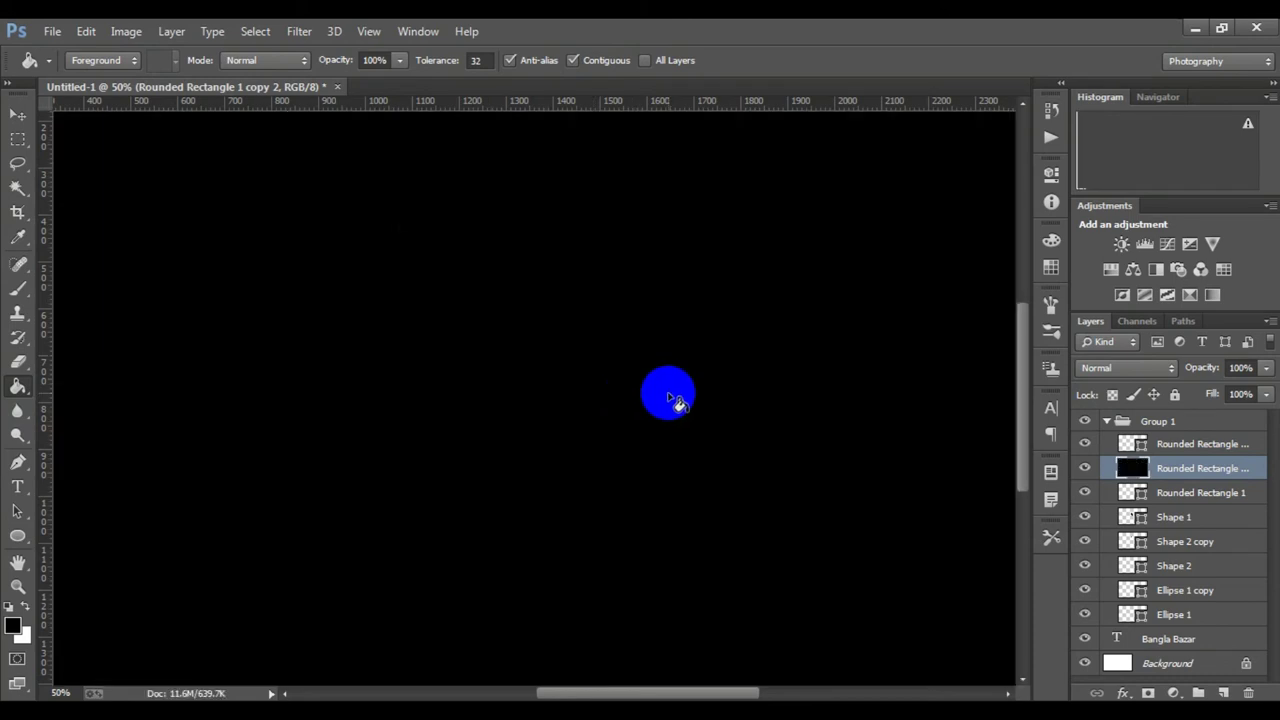
key(ctrl+alt+z)
key(ctrl+alt+z)
key(ctrl+minus)
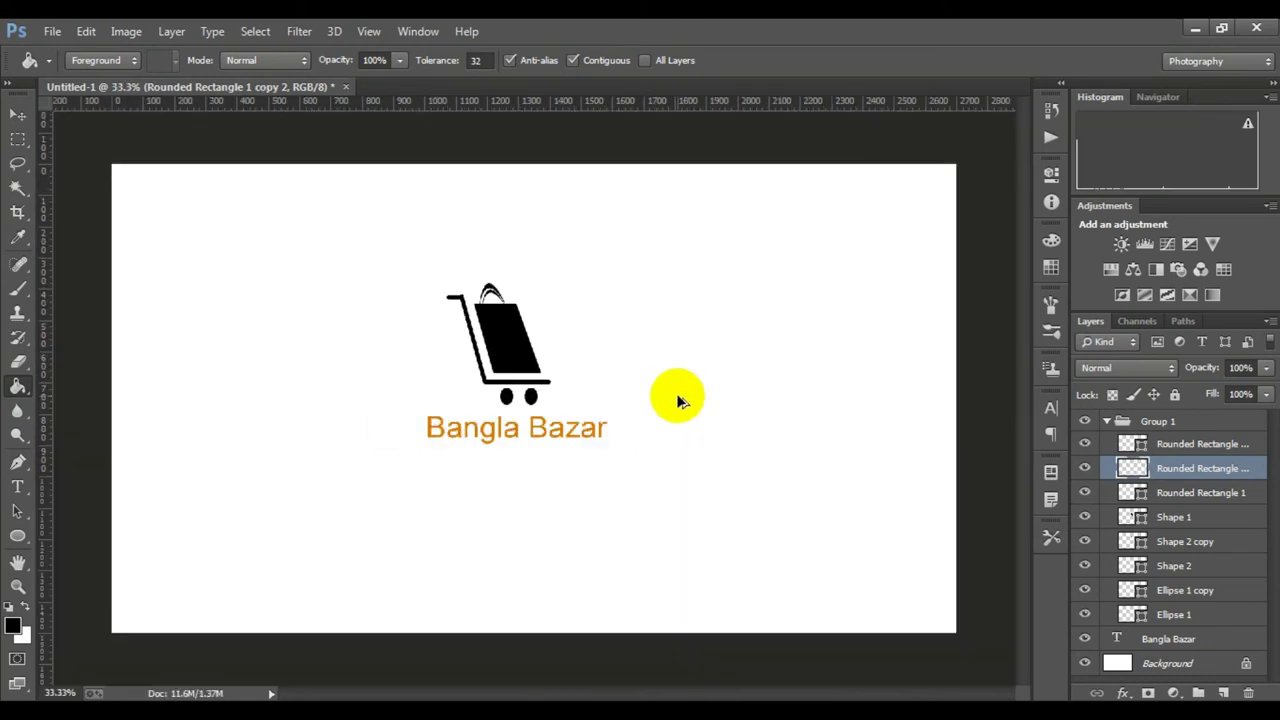
key(ctrl+alt+z)
Rasterize the three Rounded Rectangle layers of the cart frame.
click(1168, 446)
right_click(1168, 446)
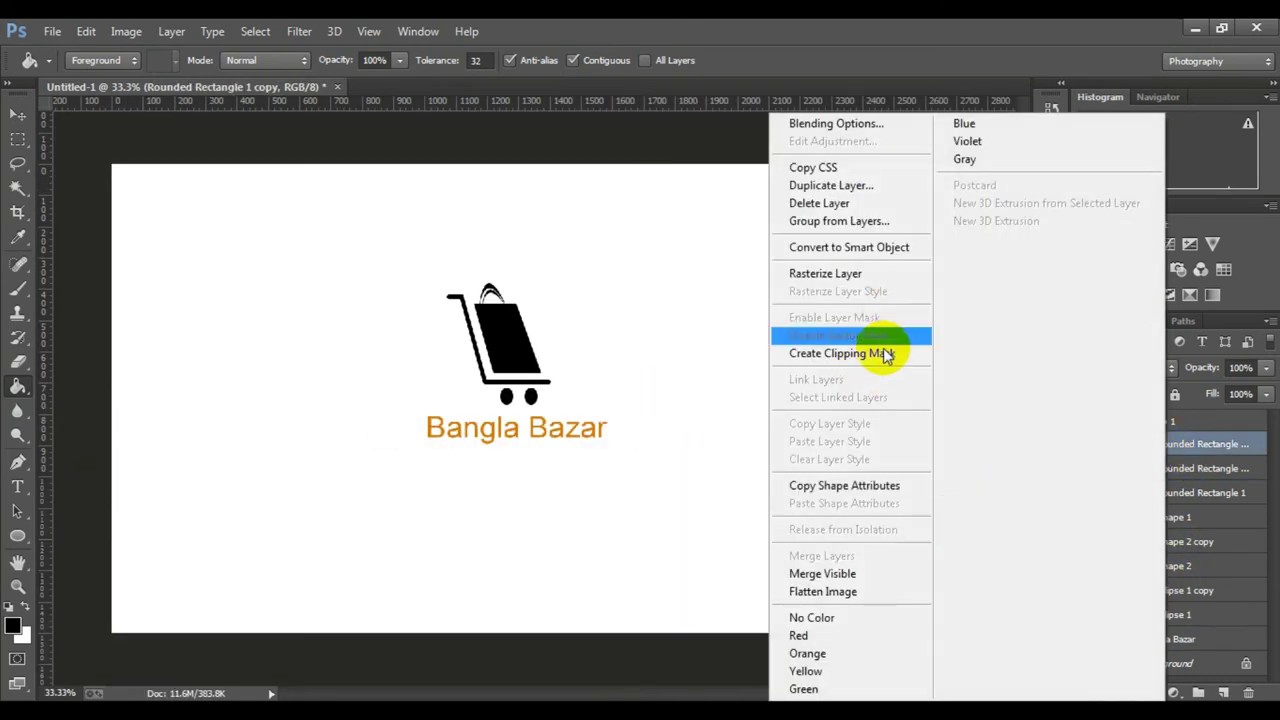
click(872, 488)
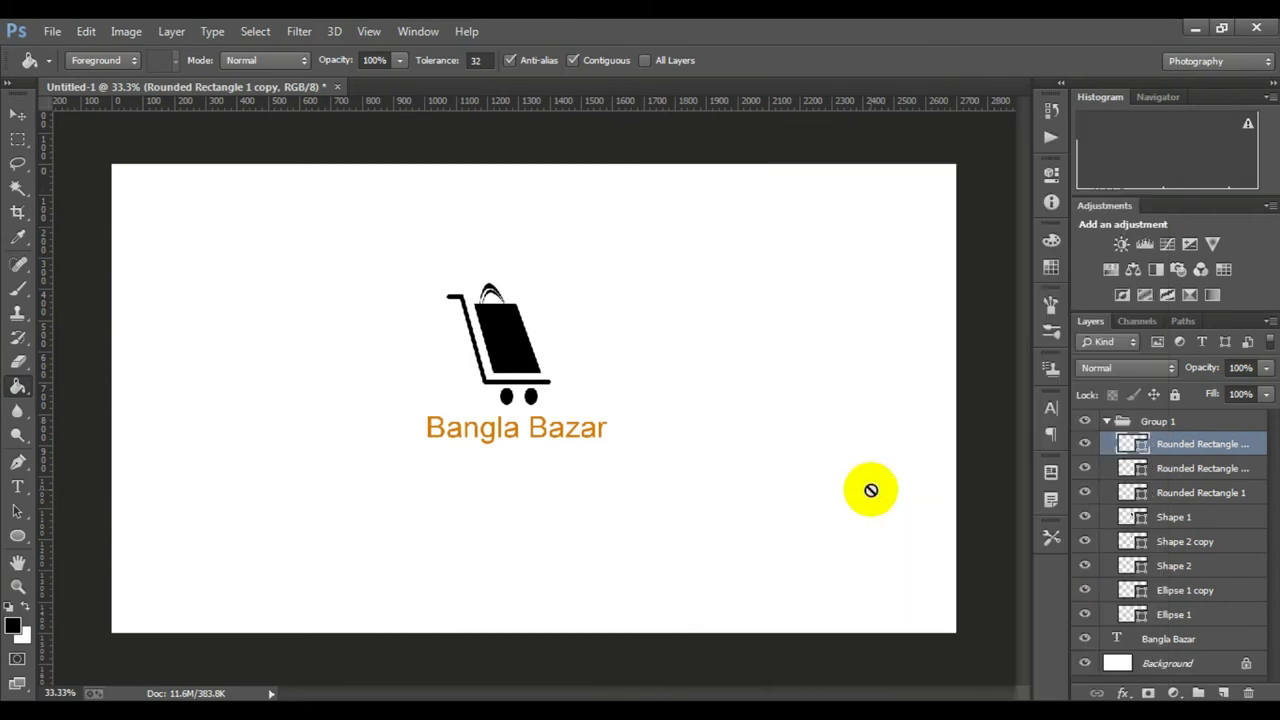
right_click(1162, 450)
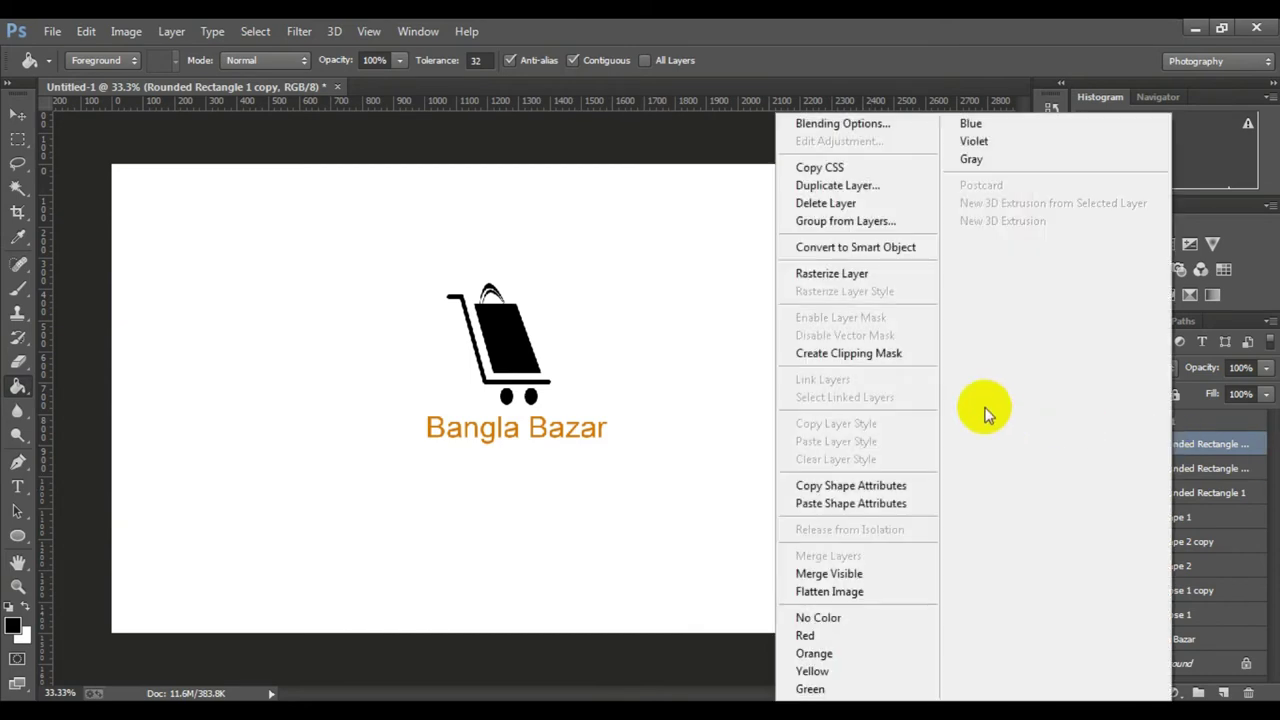
click(832, 273)
right_click(1180, 481)
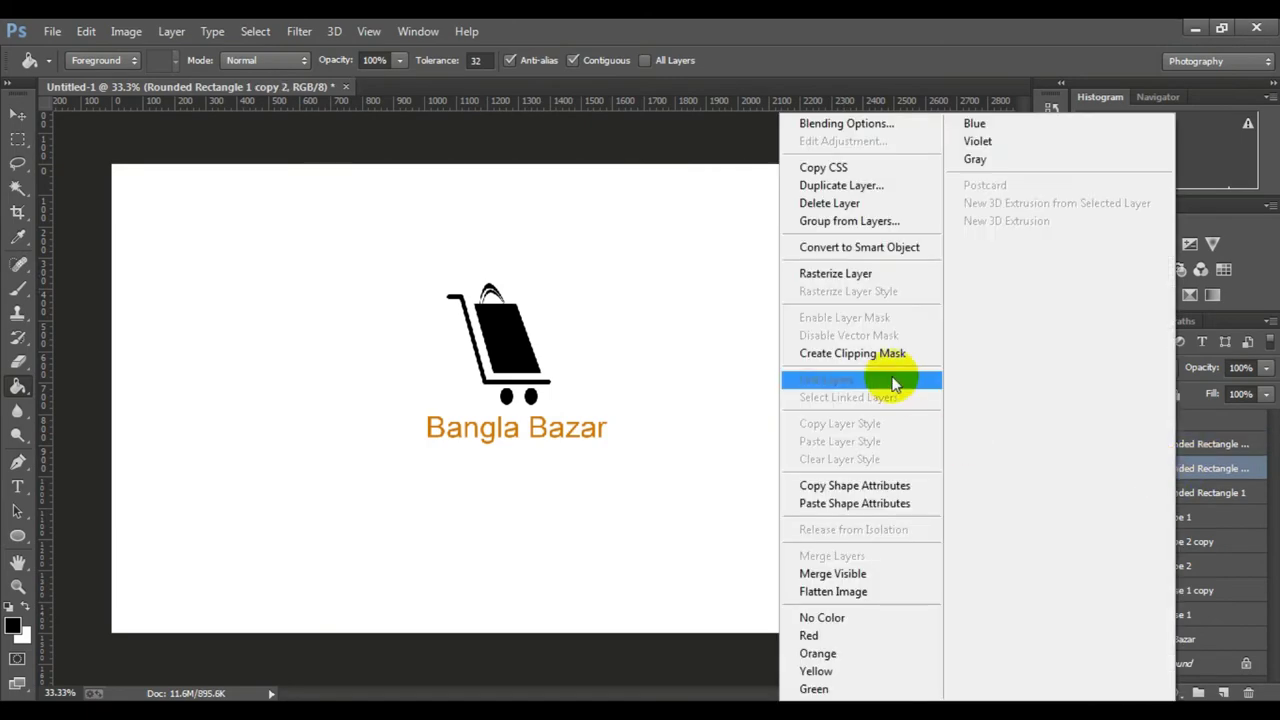
click(858, 273)
right_click(1172, 505)
click(870, 353)
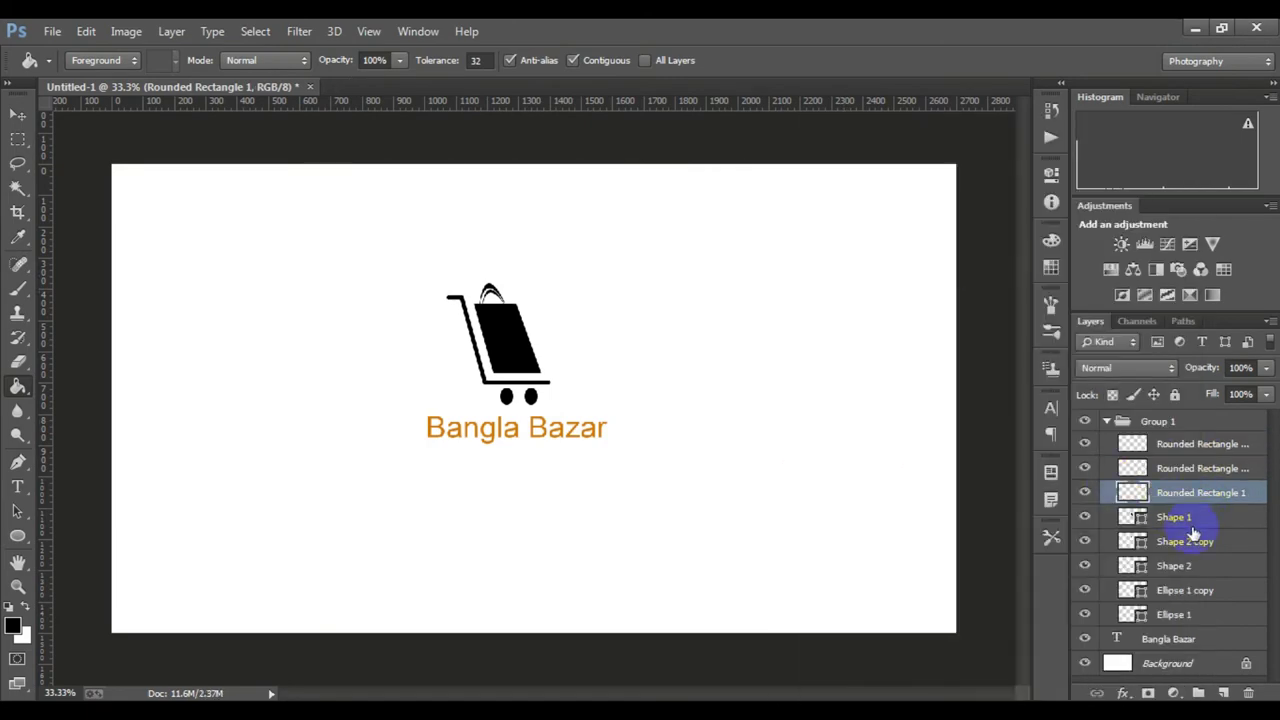
Rasterize the Shape 1, Shape 2 copy, Shape 2, Ellipse 1 copy and Ellipse 1 layers.
right_click(1165, 517)
click(845, 273)
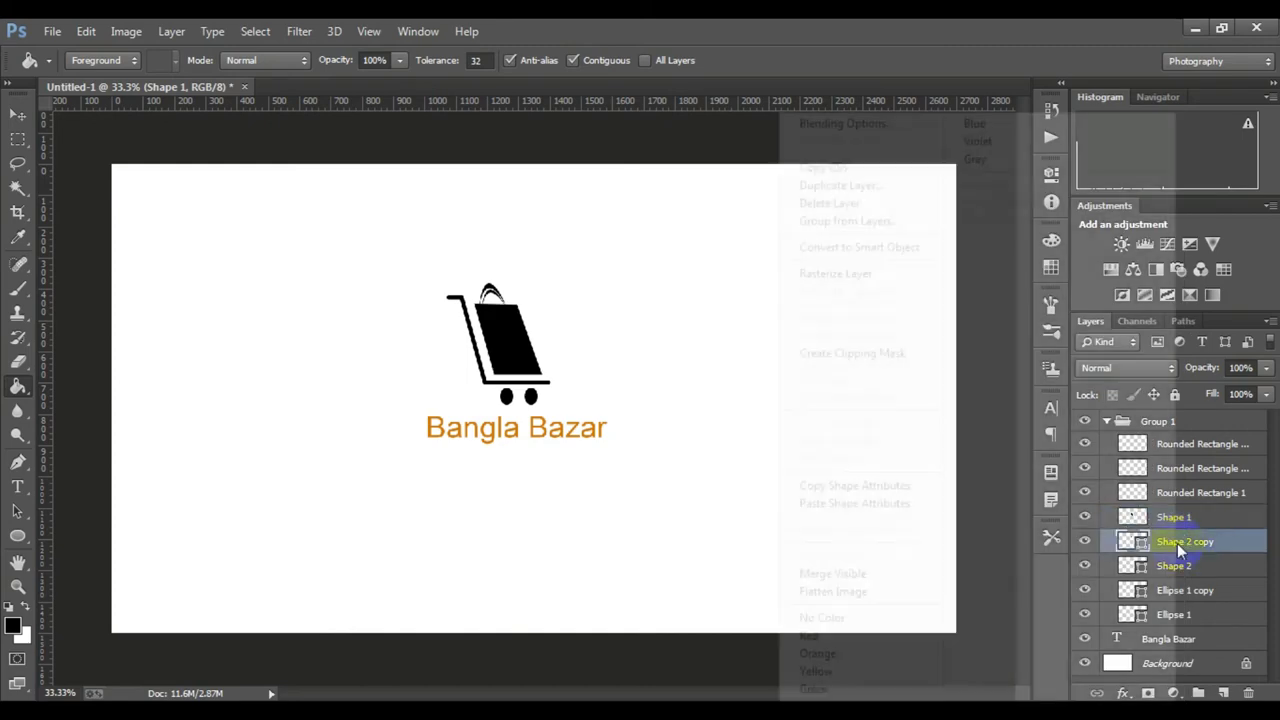
right_click(1175, 541)
click(840, 274)
right_click(1178, 568)
click(848, 274)
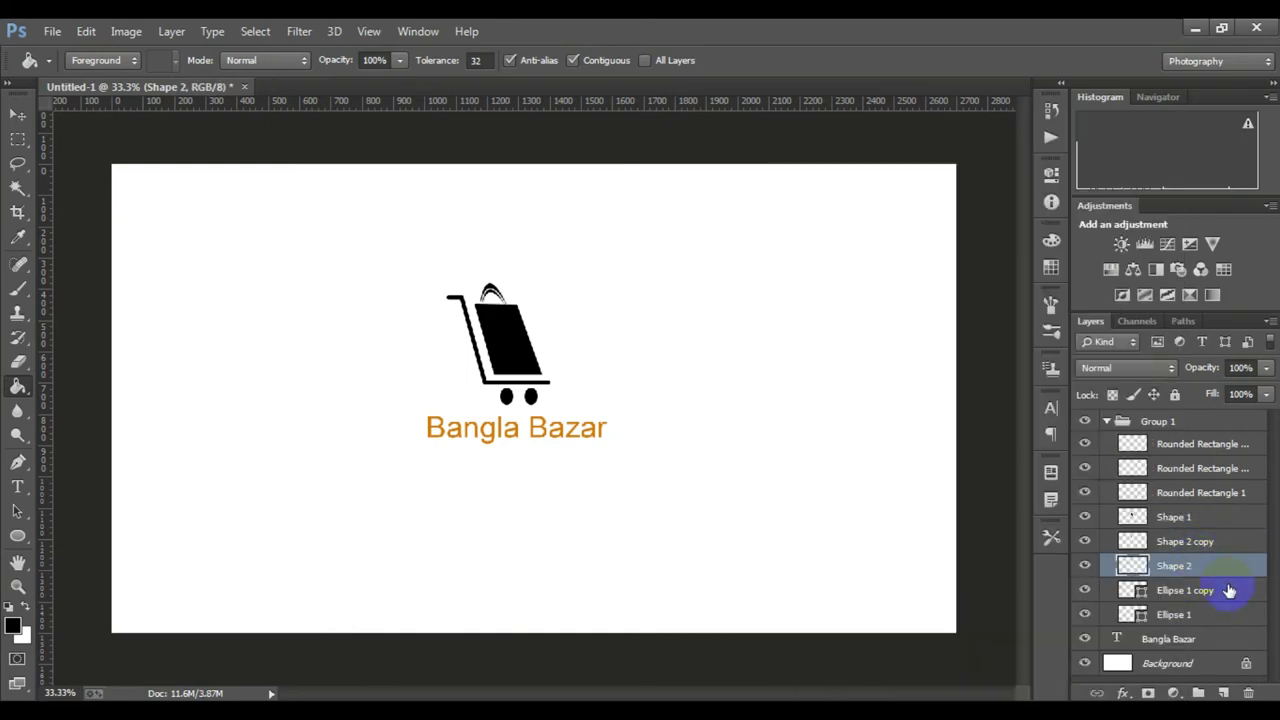
right_click(1184, 590)
click(851, 277)
right_click(1166, 614)
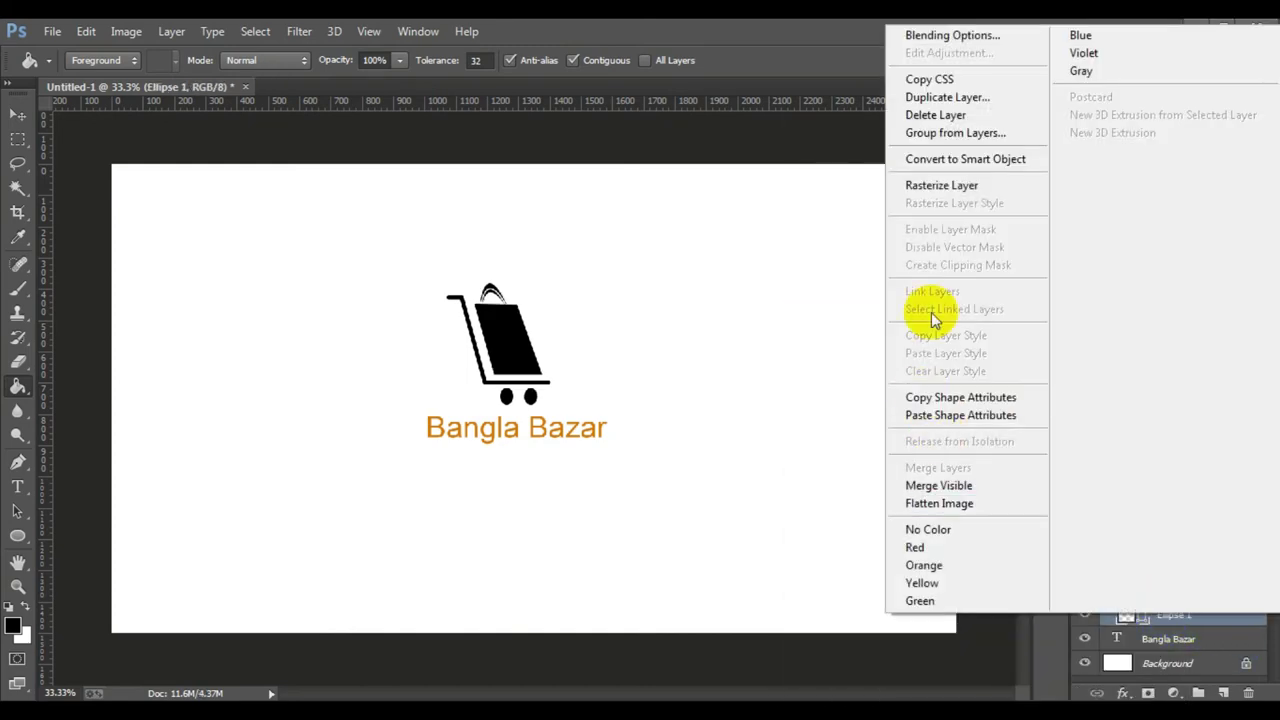
click(932, 185)
scroll(506, 320, up, 2)
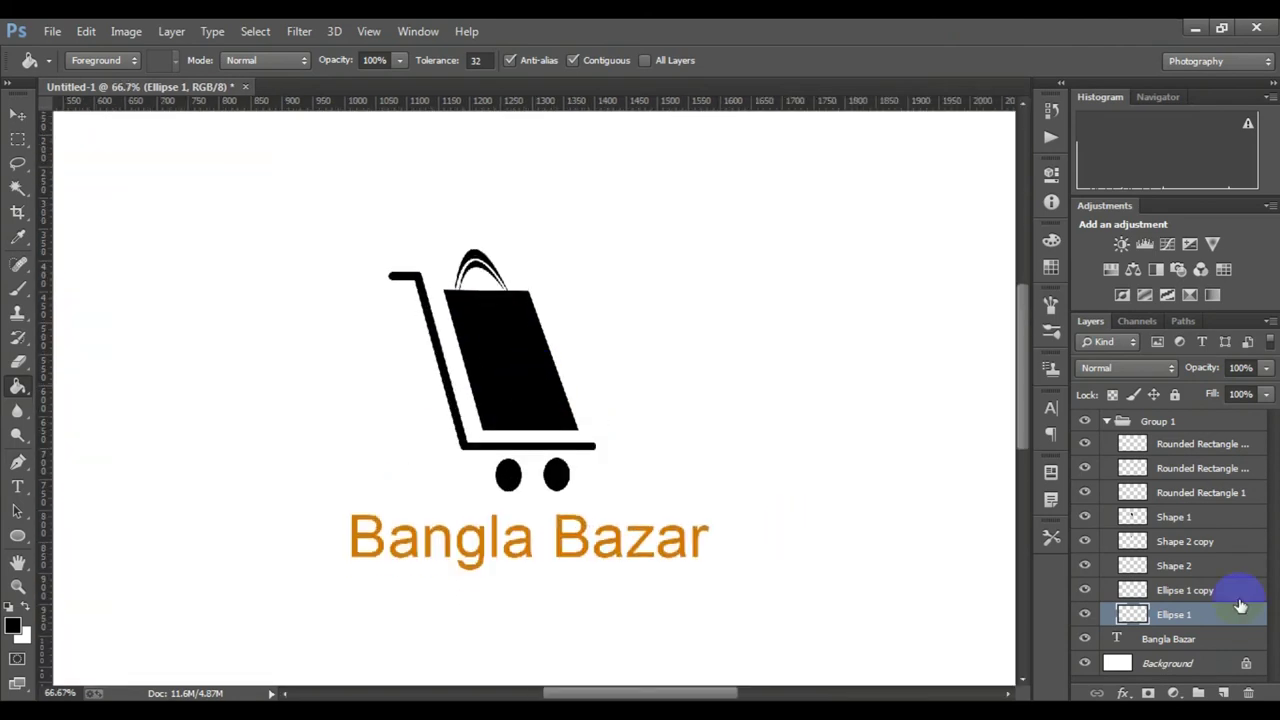
Set the foreground colour to dark green #1c9700 and bucket-fill the top rectangle layer.
click(1157, 519)
click(1188, 445)
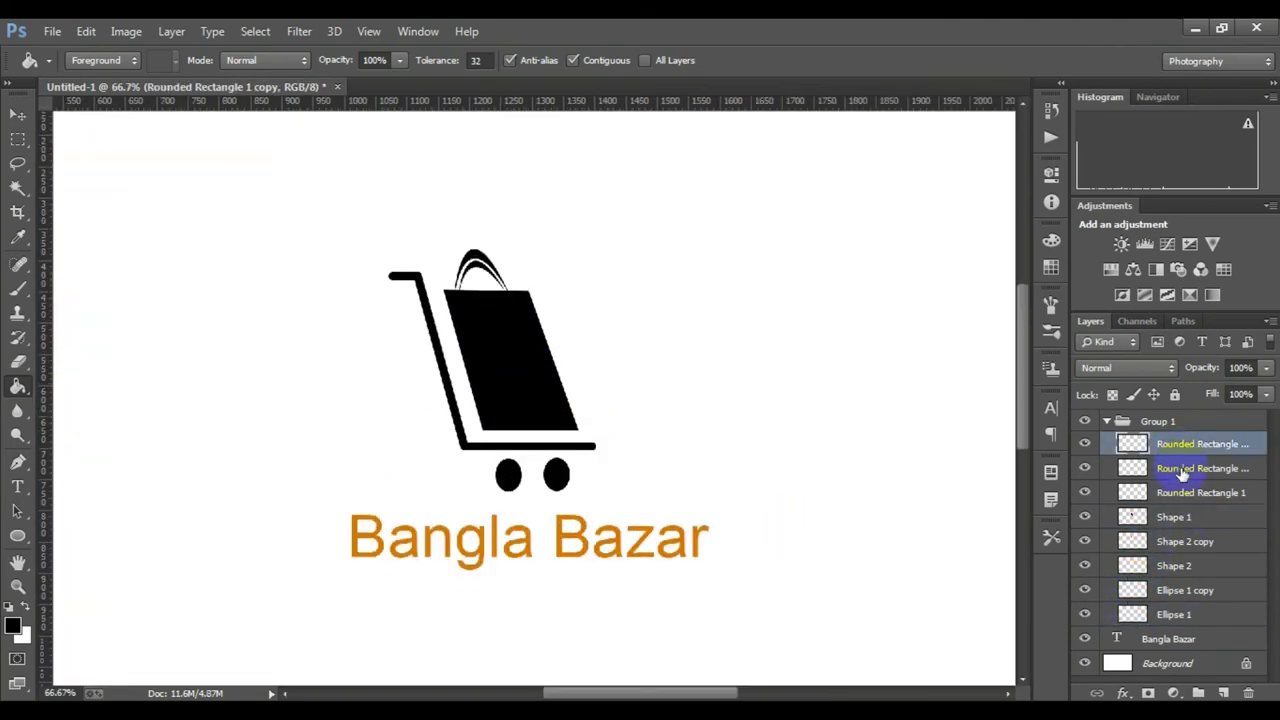
click(15, 621)
click(982, 330)
click(960, 262)
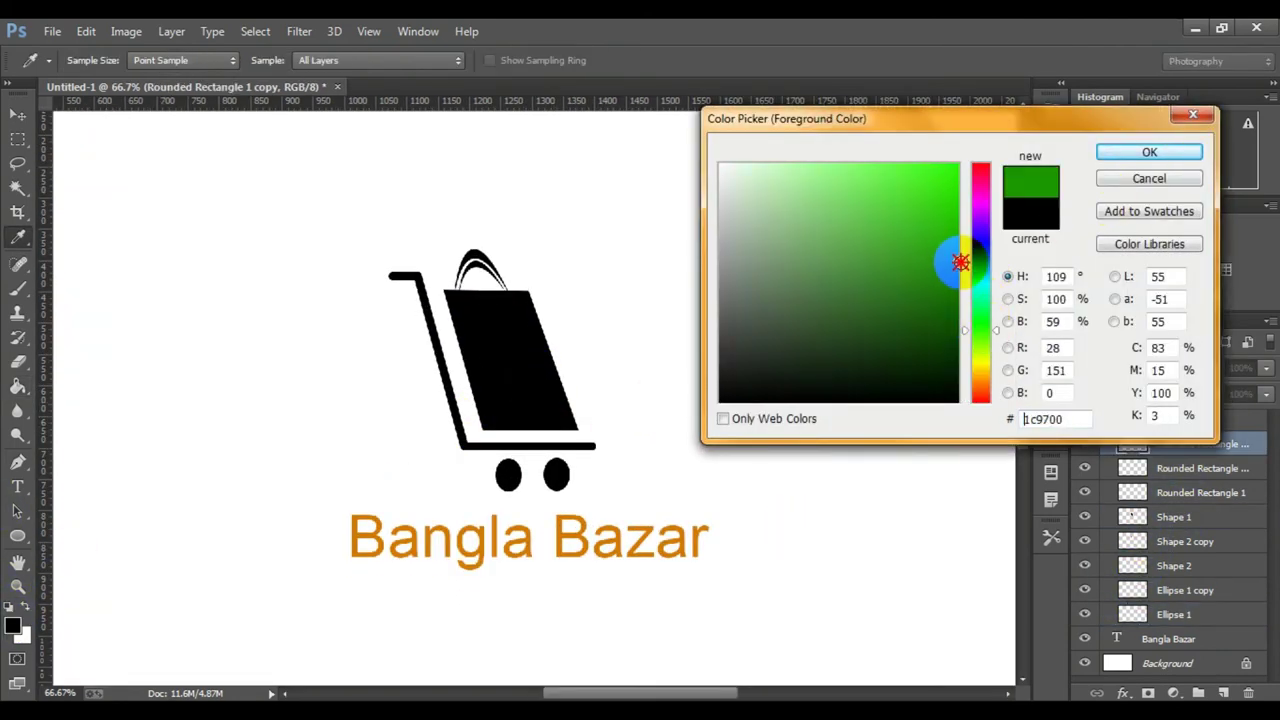
click(1140, 151)
key(g)
click(500, 490)
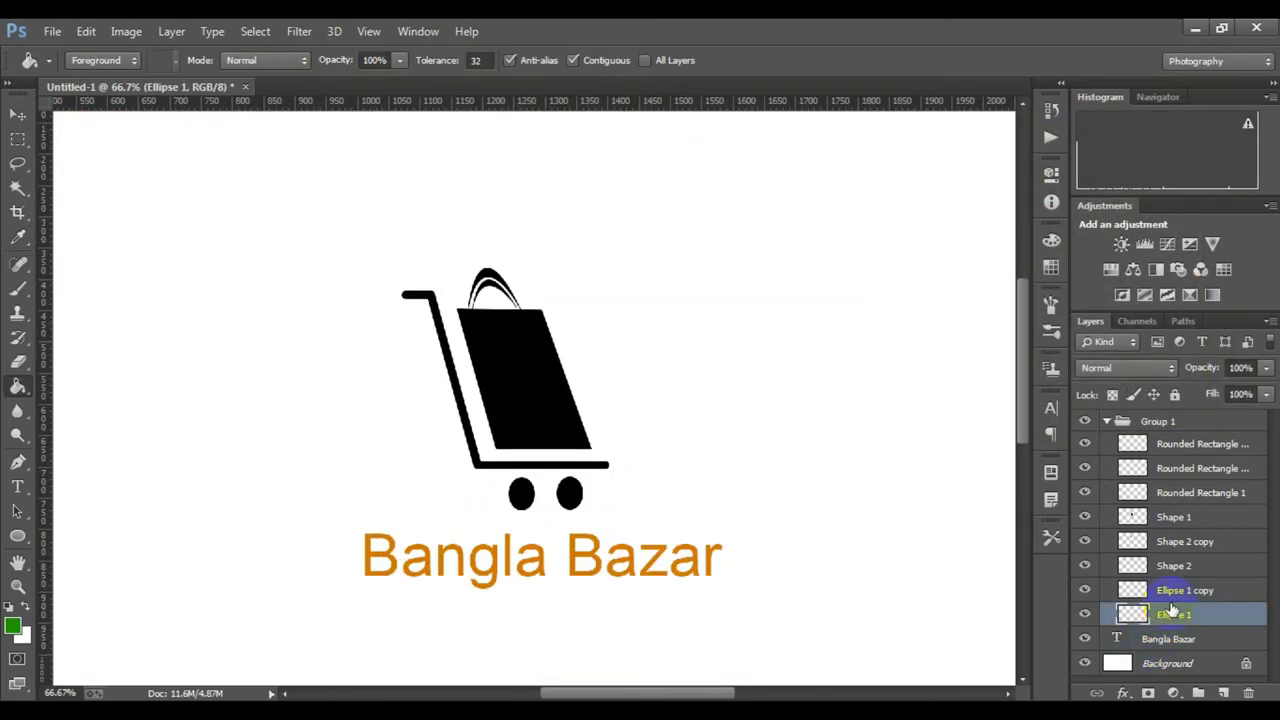
Fill the cart's left wheel with the dark green using the Paint Bucket.
key(ctrl+t)
click(943, 60)
key(g)
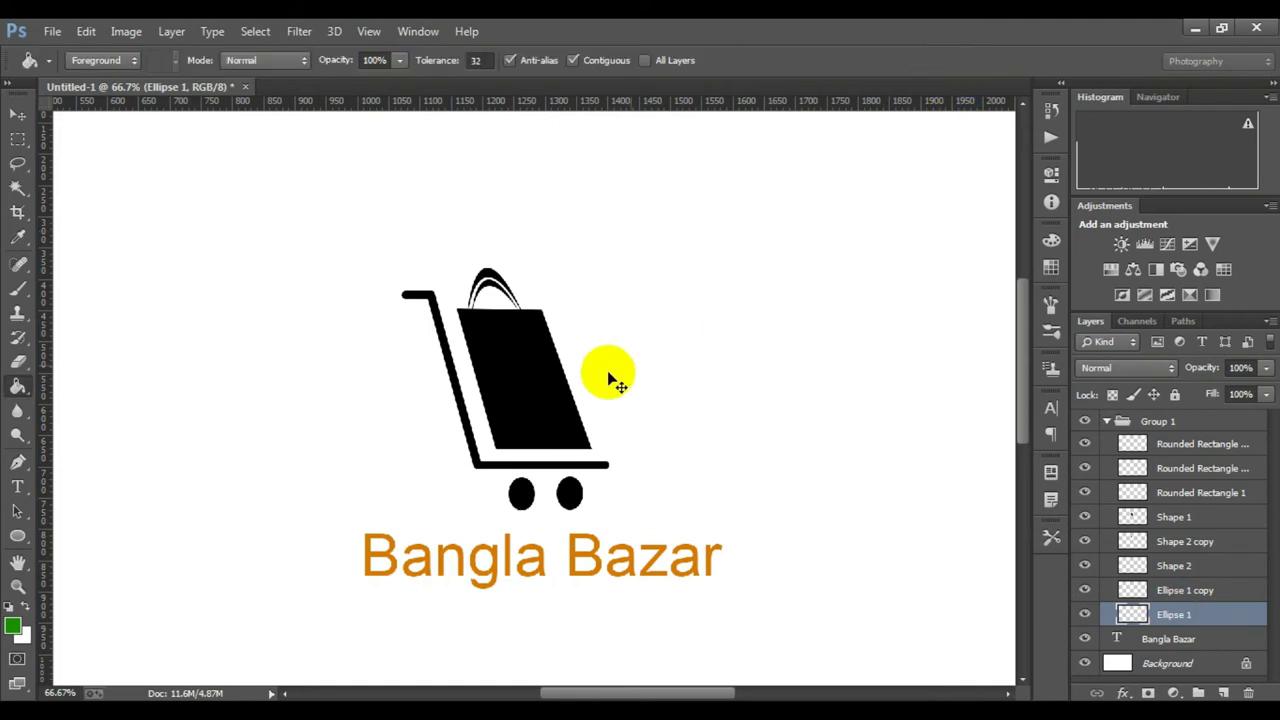
scroll(514, 460, up, 1)
scroll(549, 491, up, 1)
click(565, 525)
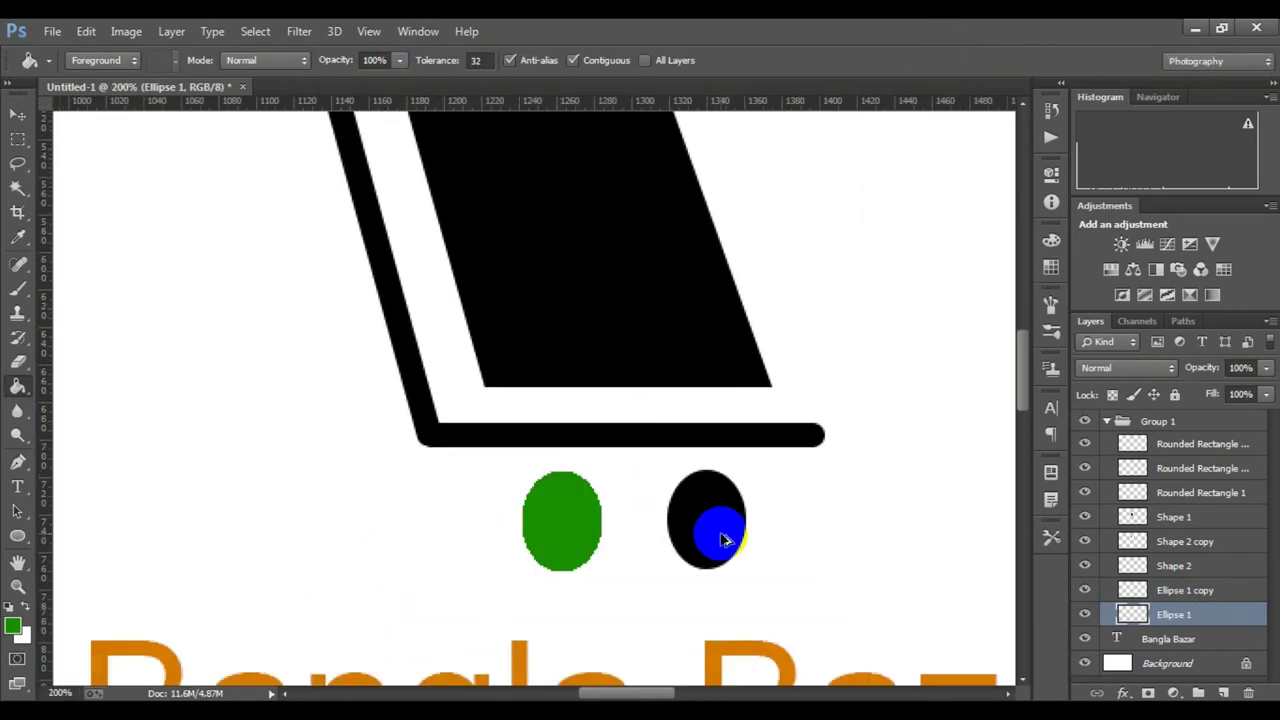
Undo the green wheel fill and paint the cart handle's diagonal bar green.
key(ctrl+z)
click(1180, 450)
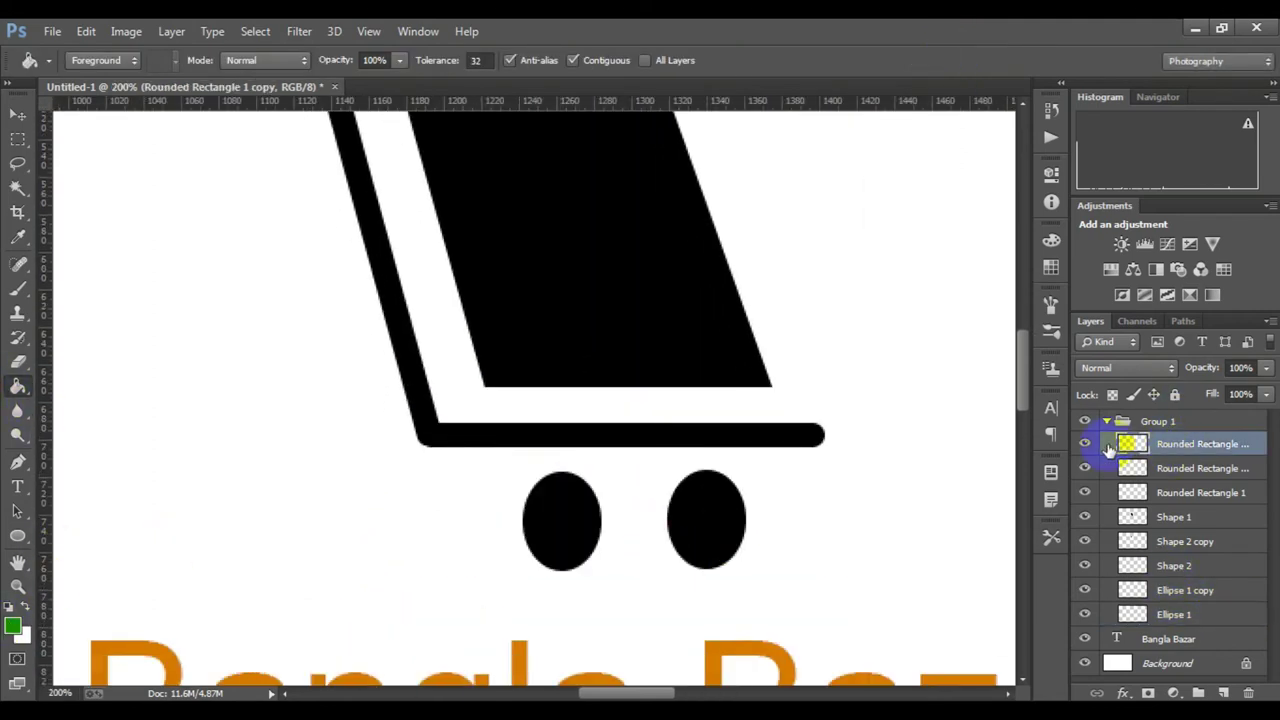
scroll(250, 210, up, 3)
click(335, 385)
scroll(388, 387, down, 3)
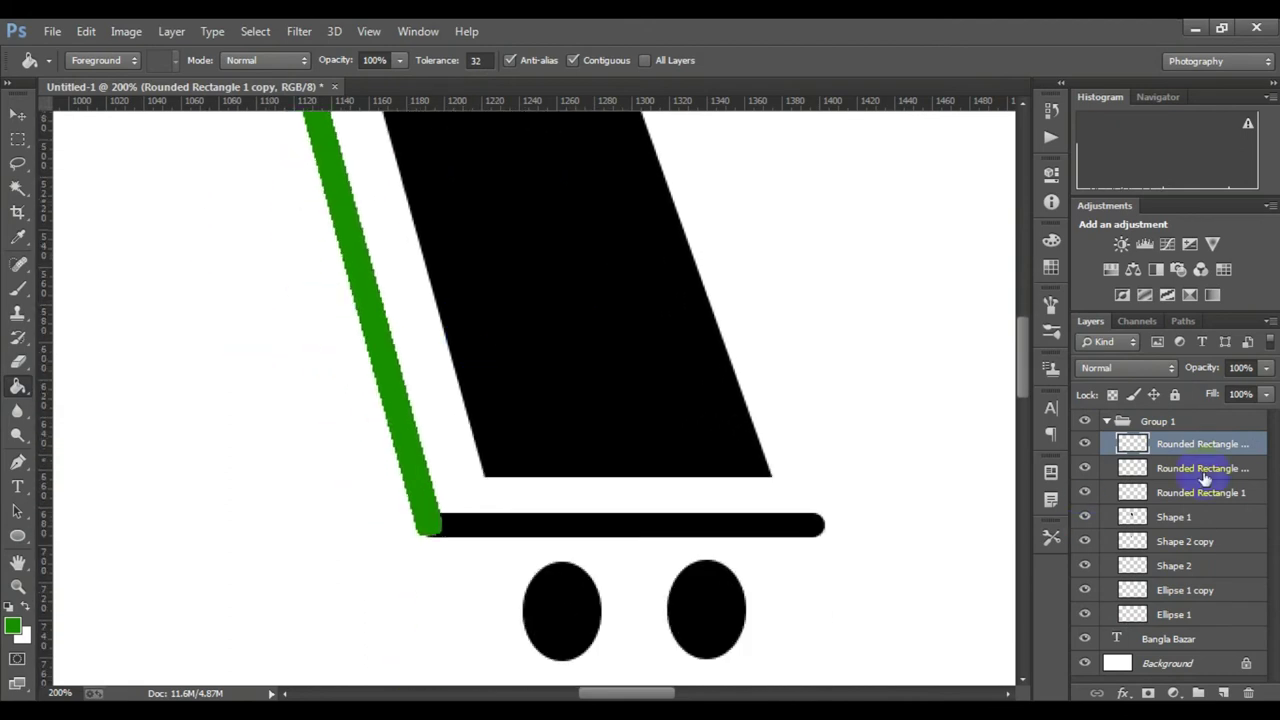
Undo two accidental full-canvas green fills on the next rectangle layer and zoom in on the bag.
click(1185, 468)
click(477, 515)
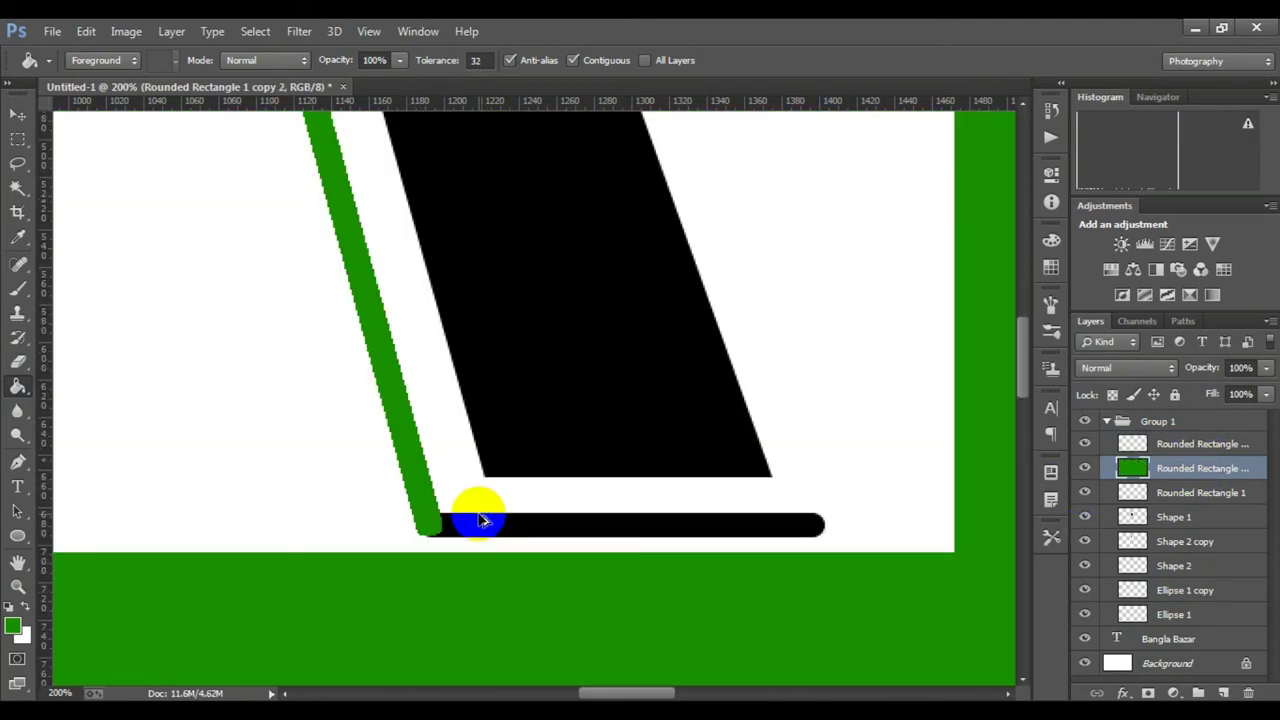
key(ctrl+z)
scroll(477, 515, up, 3)
click(635, 355)
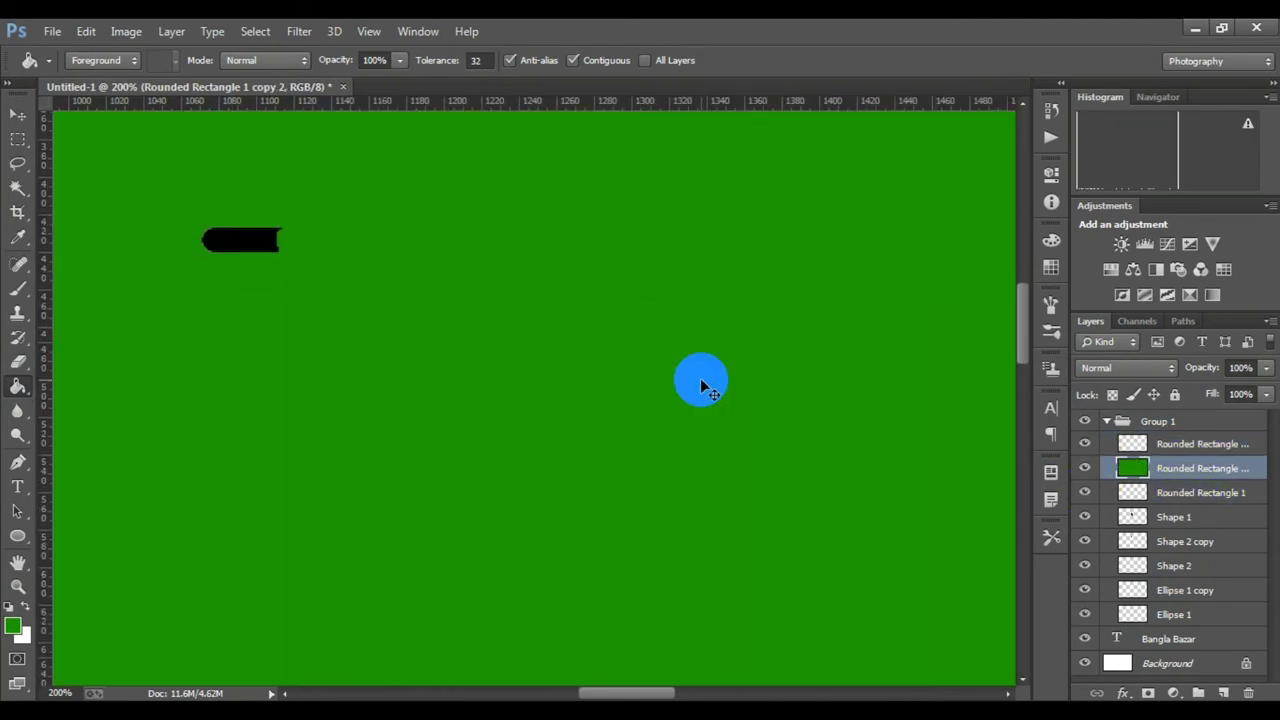
key(ctrl+z)
scroll(700, 378, down, 1)
click(1084, 468)
click(1084, 468)
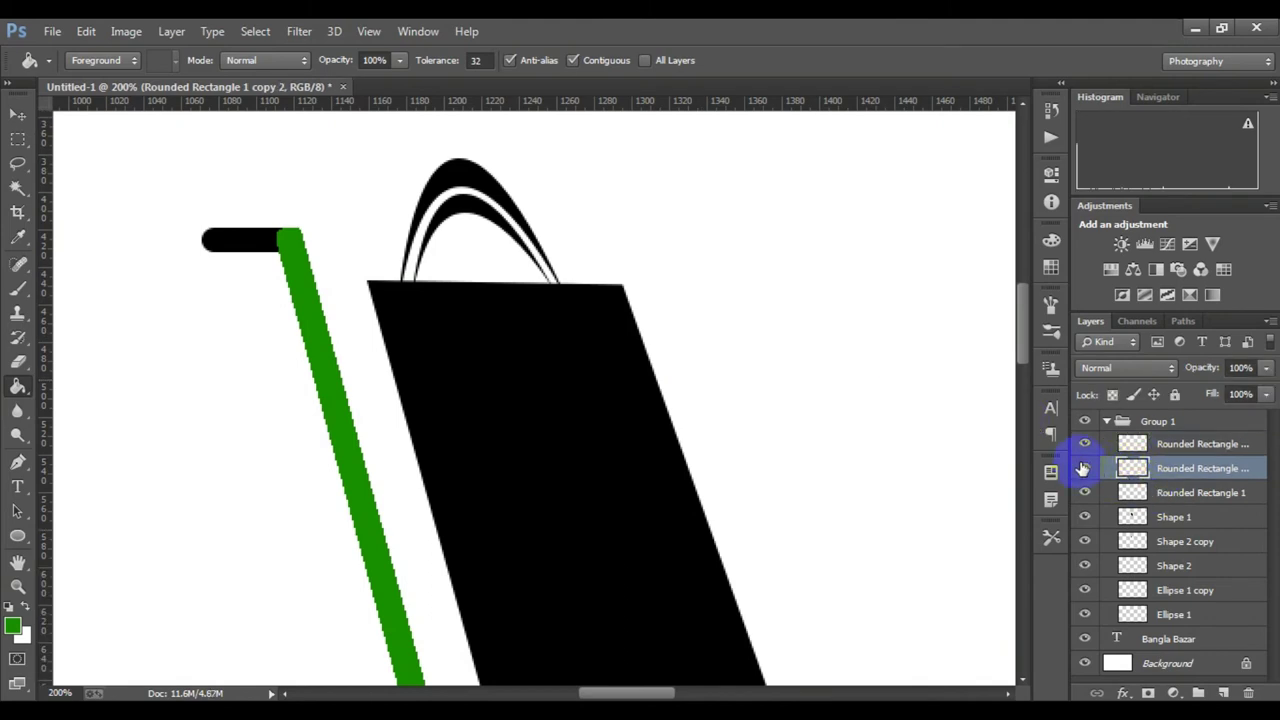
click(188, 225)
drag(491, 306, 520, 563)
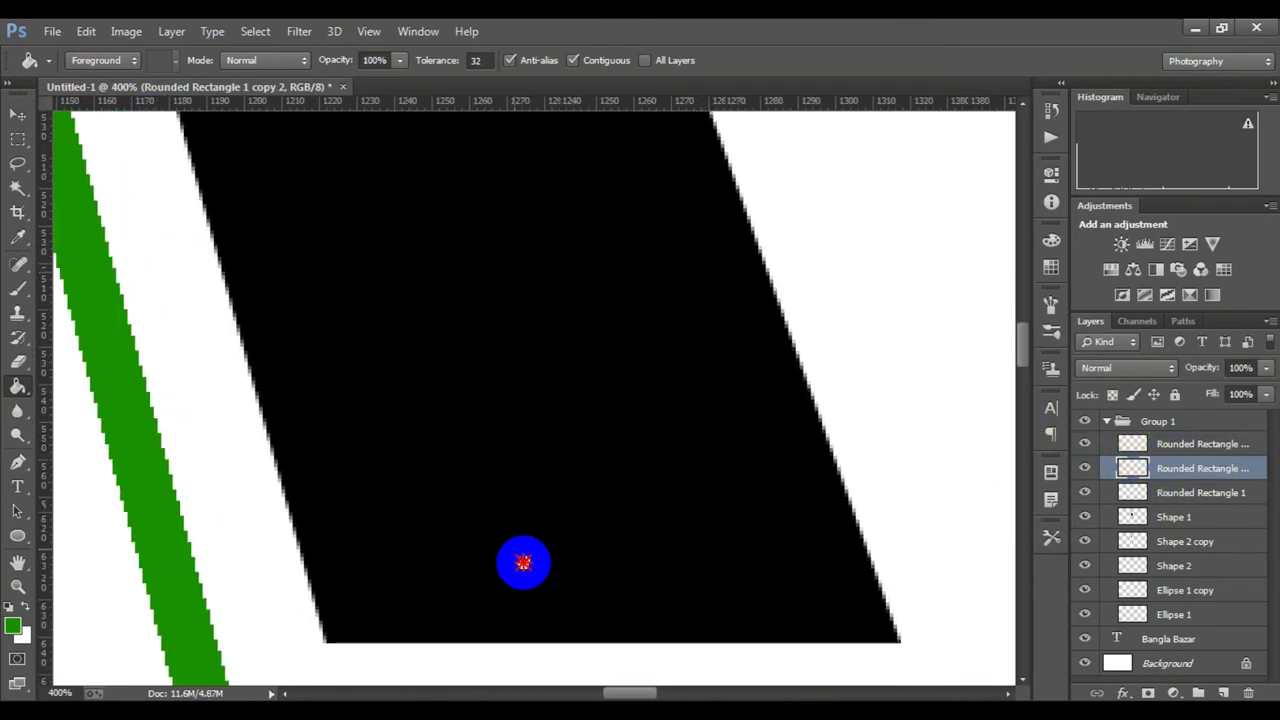
click(497, 430)
drag(497, 430, 705, 560)
Fill the cart's bottom bar green on Rounded Rectangle 1, then start picking a teal-leaning foreground colour.
click(1200, 492)
click(594, 380)
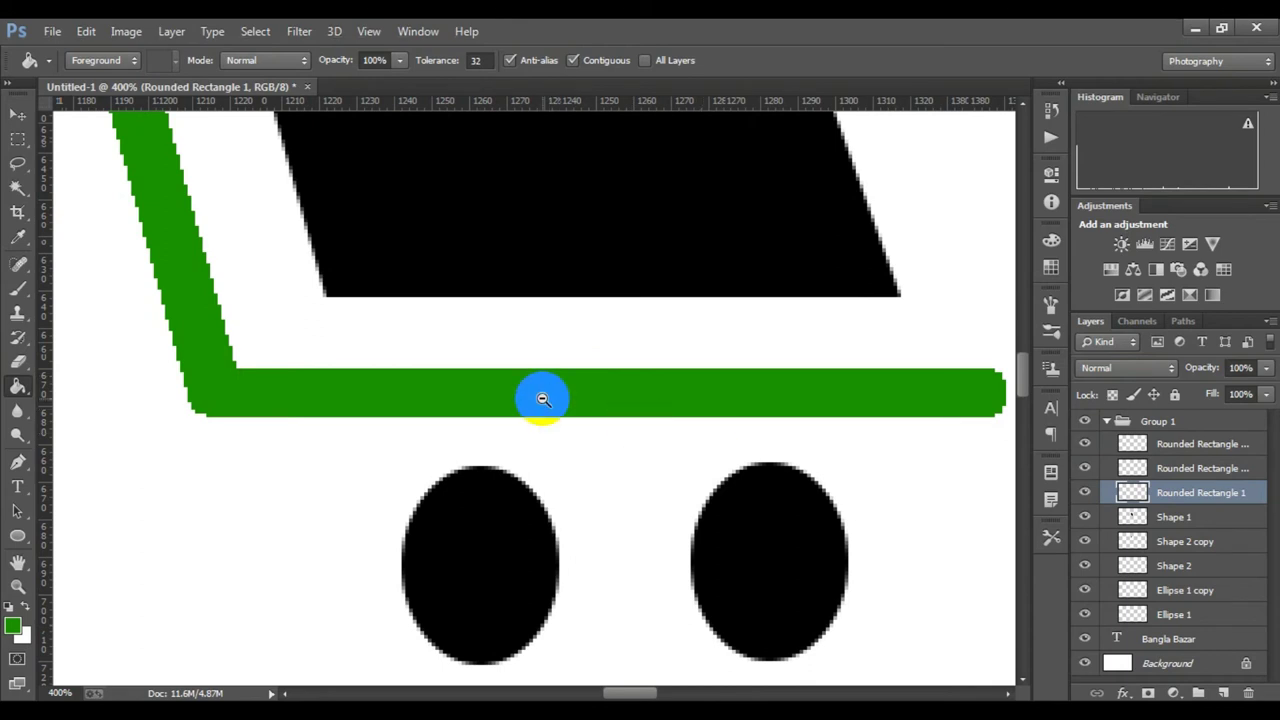
alt+click(511, 398)
ctrl+click(514, 391)
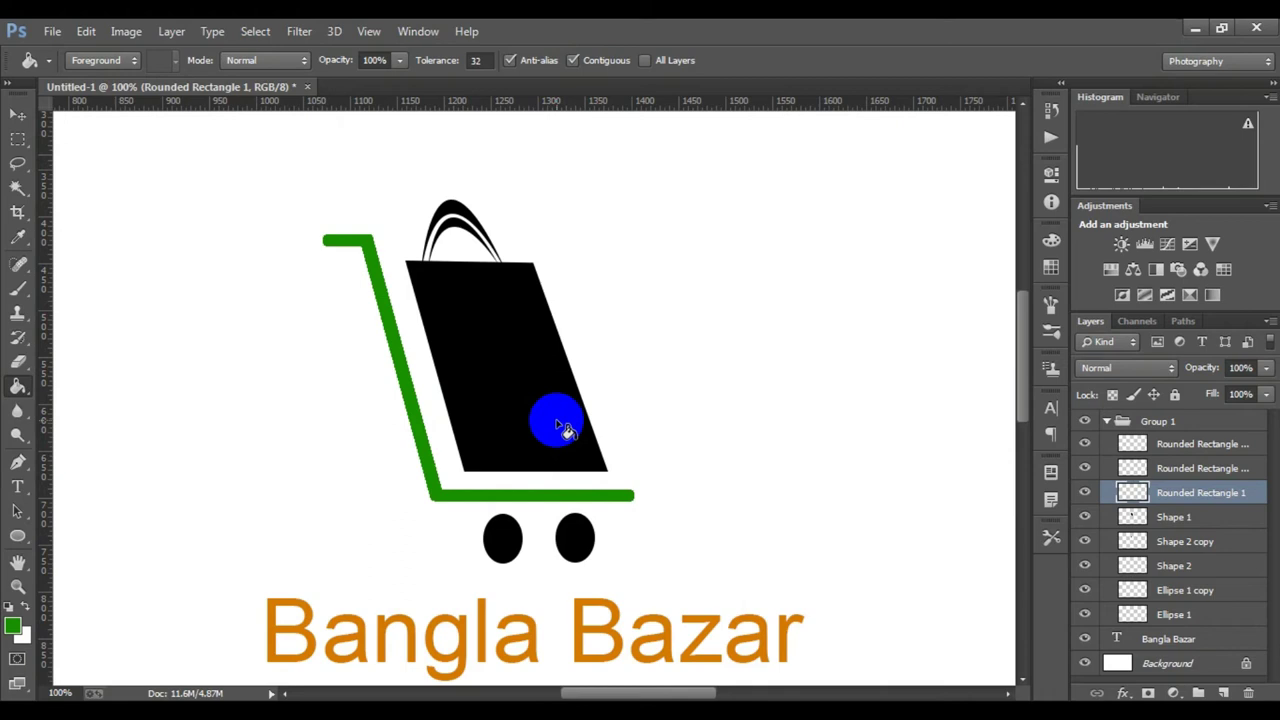
click(10, 626)
click(987, 284)
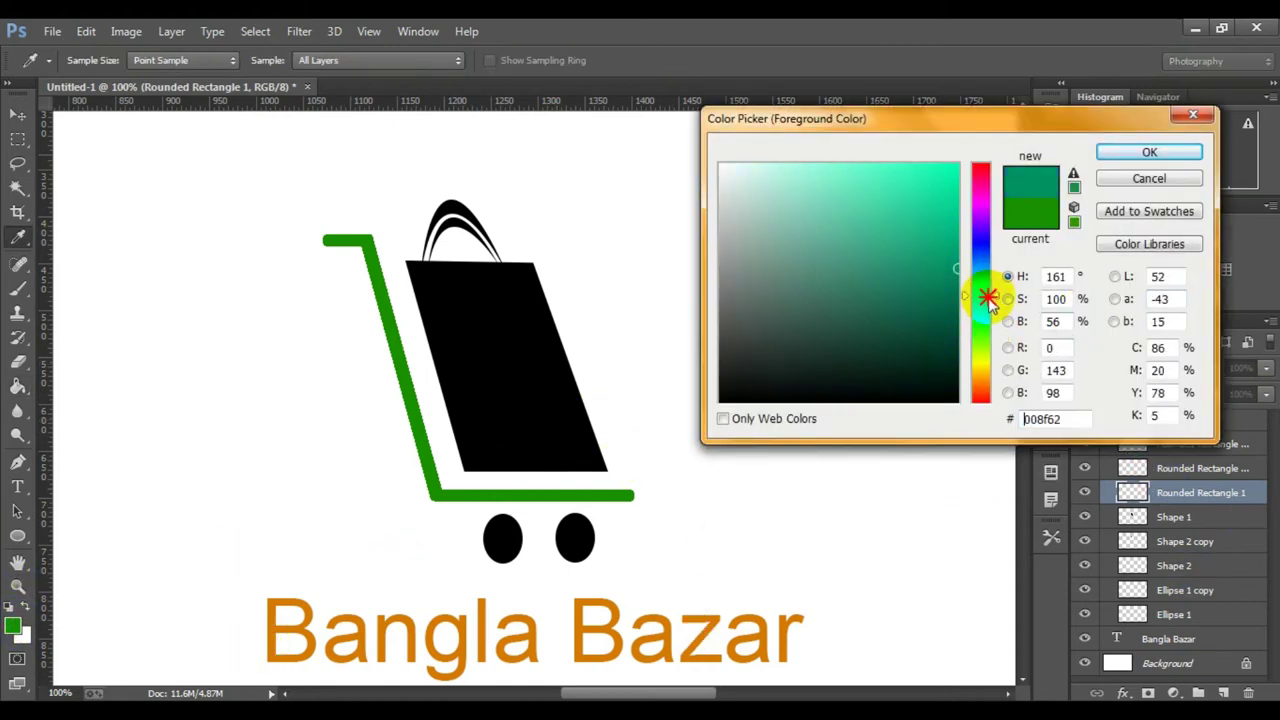
Set the foreground colour to a brighter green, #00c96d.
click(958, 168)
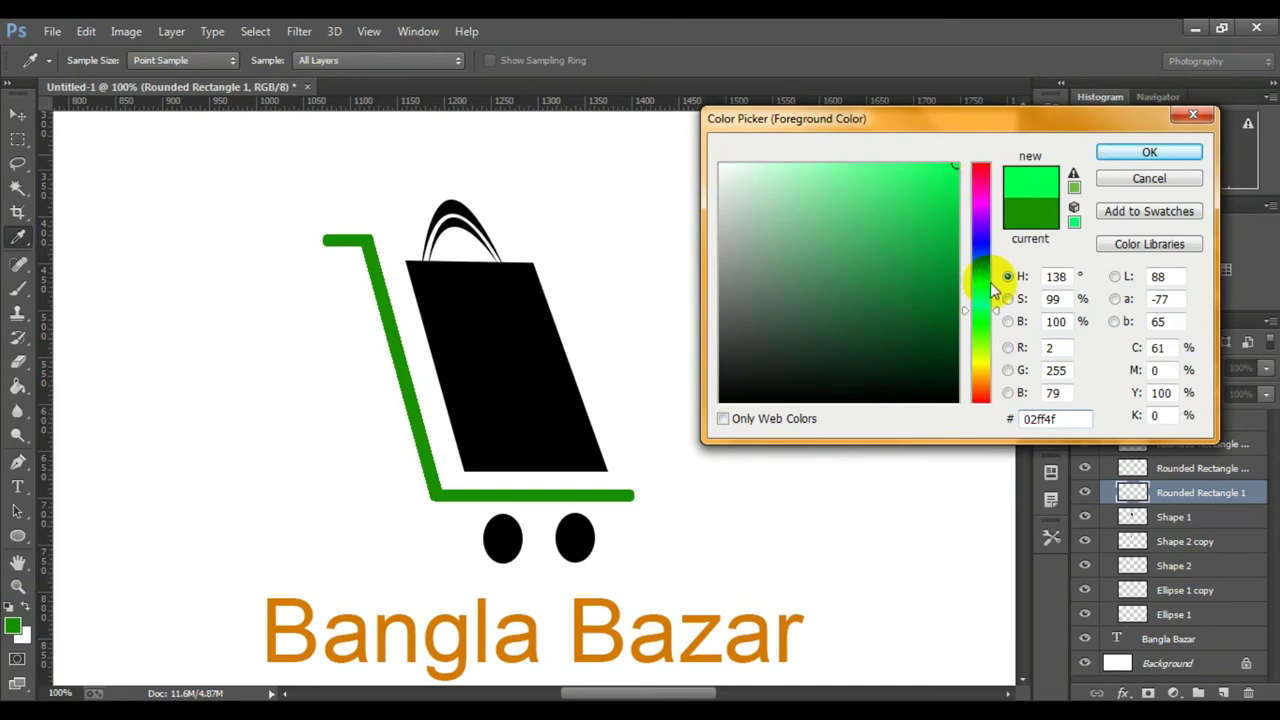
drag(889, 176, 951, 219)
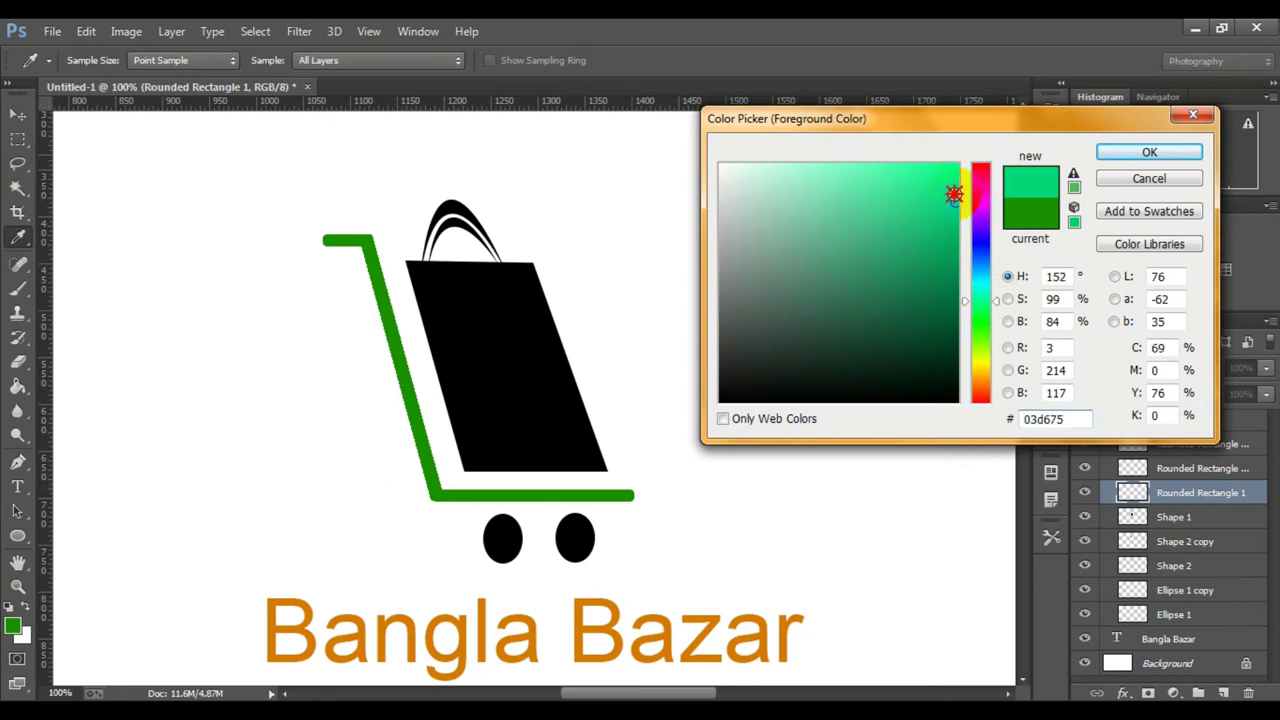
drag(954, 194, 957, 196)
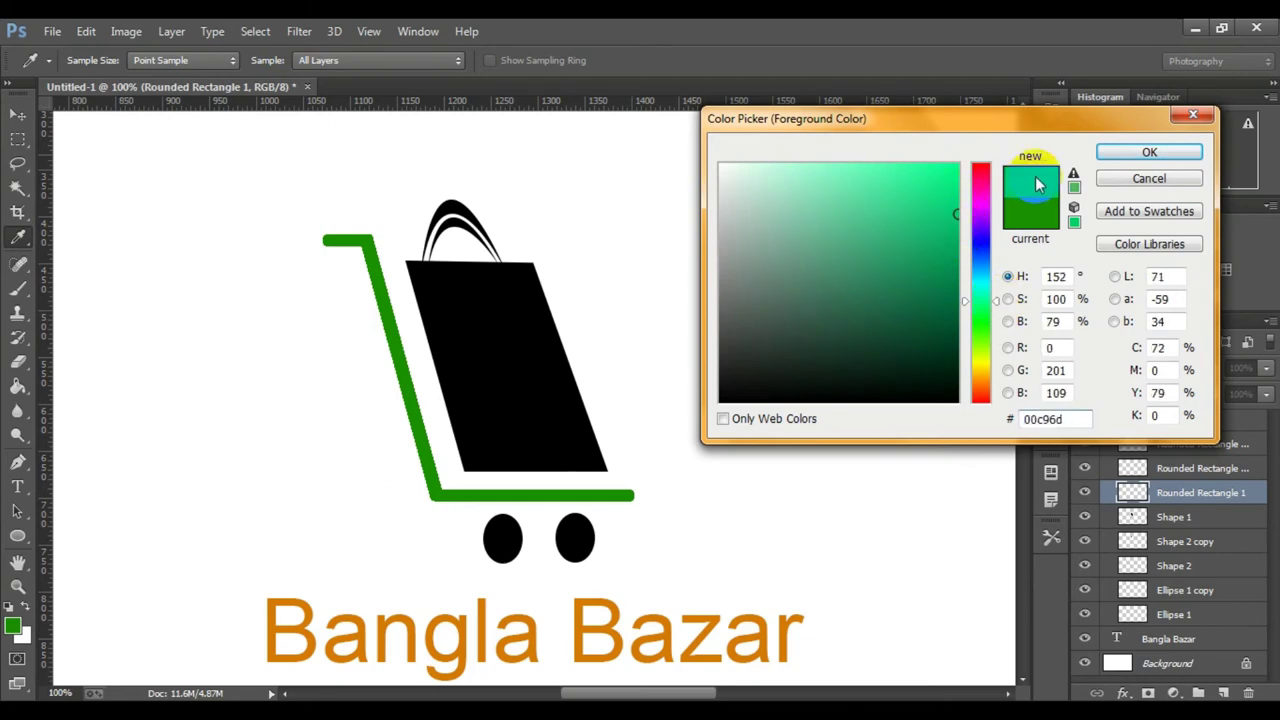
click(1149, 152)
Hide and reshow the Shape 1 bag layer to check its contents.
ctrl+click(485, 478)
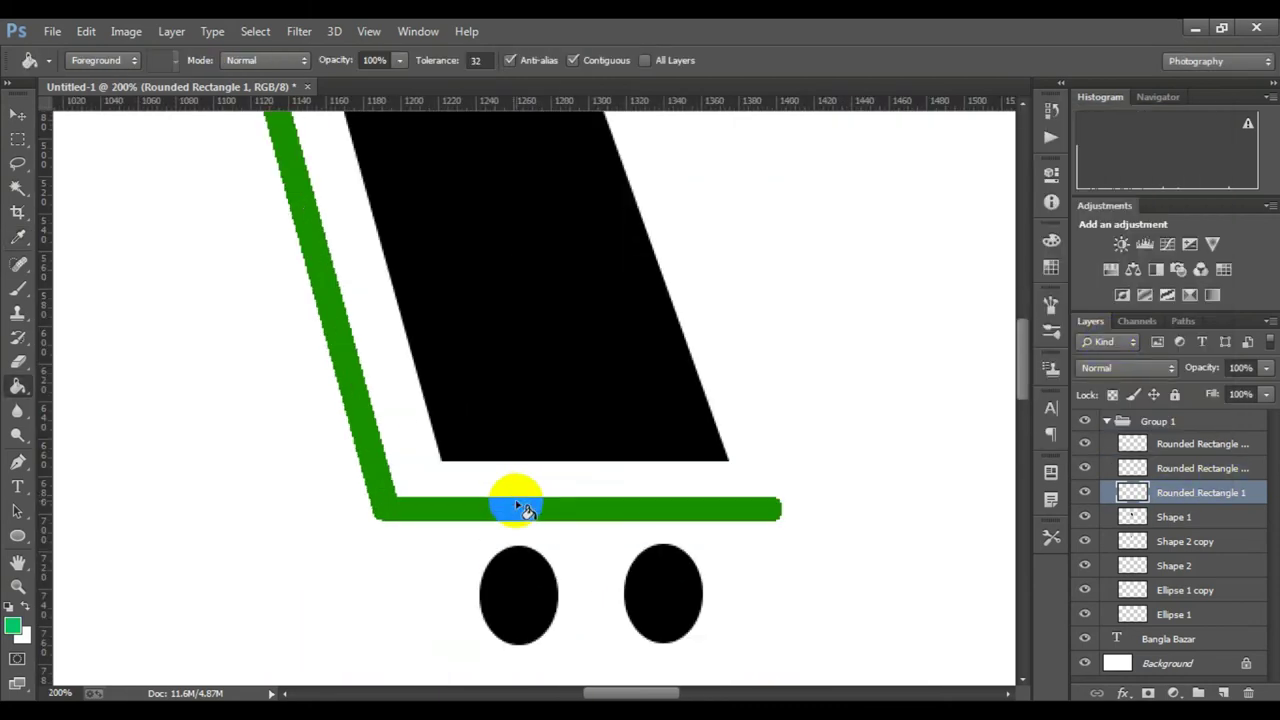
scroll(634, 449, down, 2)
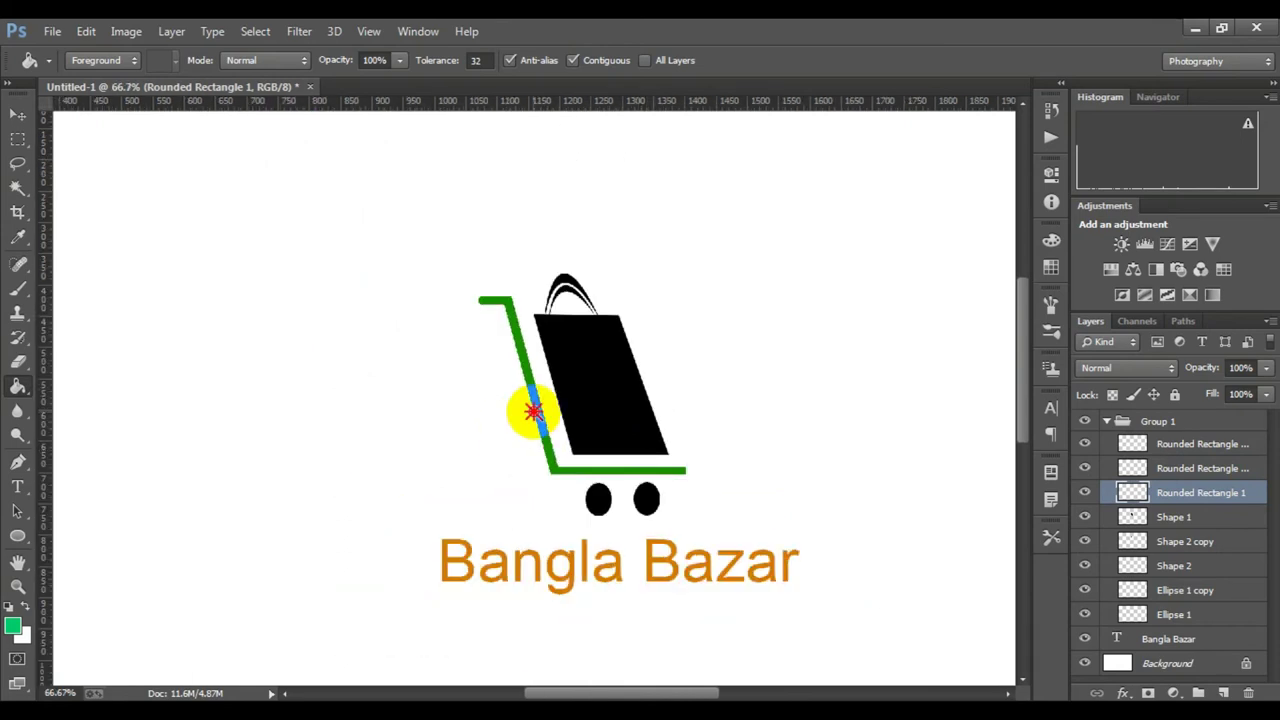
ctrl+click(533, 411)
click(1150, 517)
click(1085, 517)
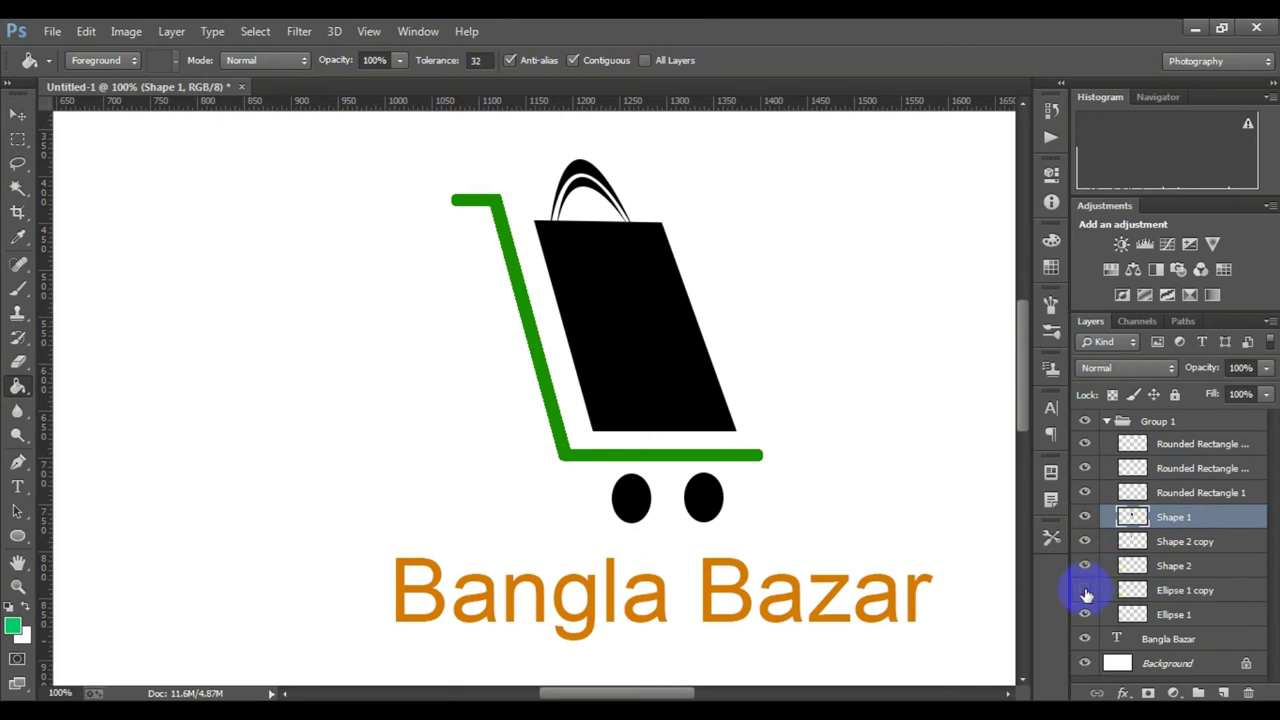
Undo a stray green fill and set the fill colour to green.
click(1165, 563)
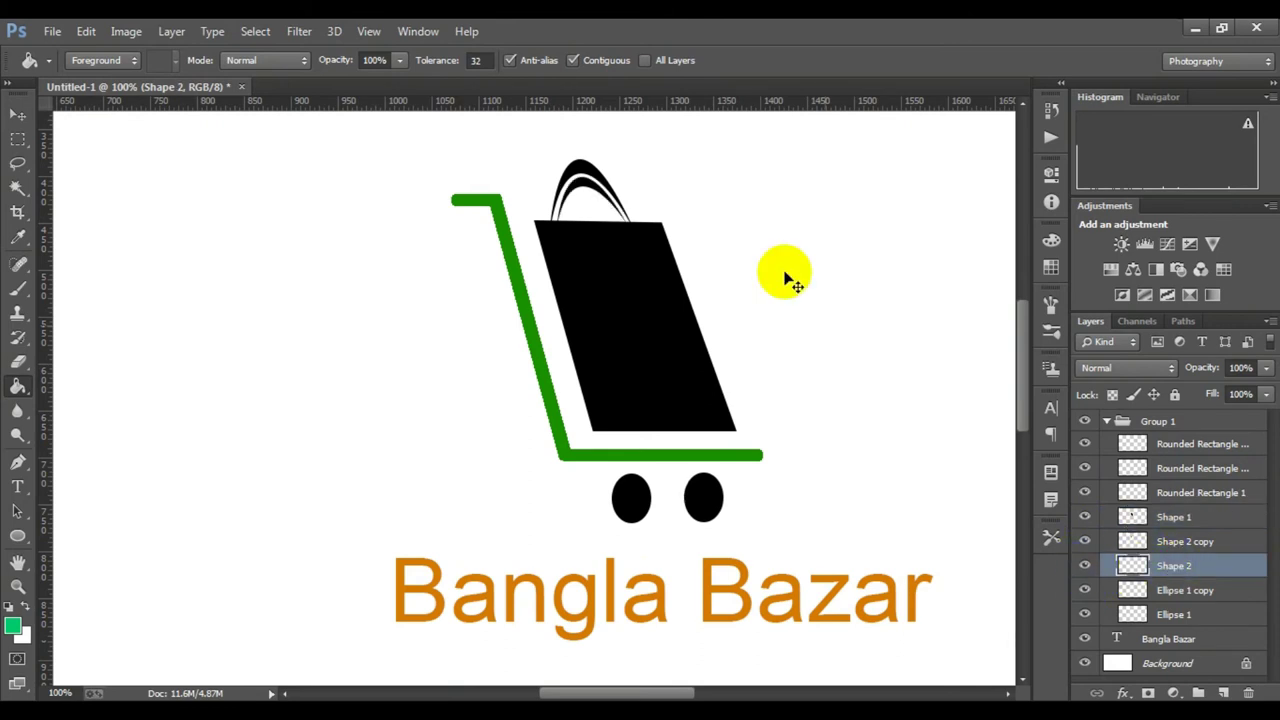
scroll(666, 229, up, 1)
click(485, 260)
key(ctrl+z)
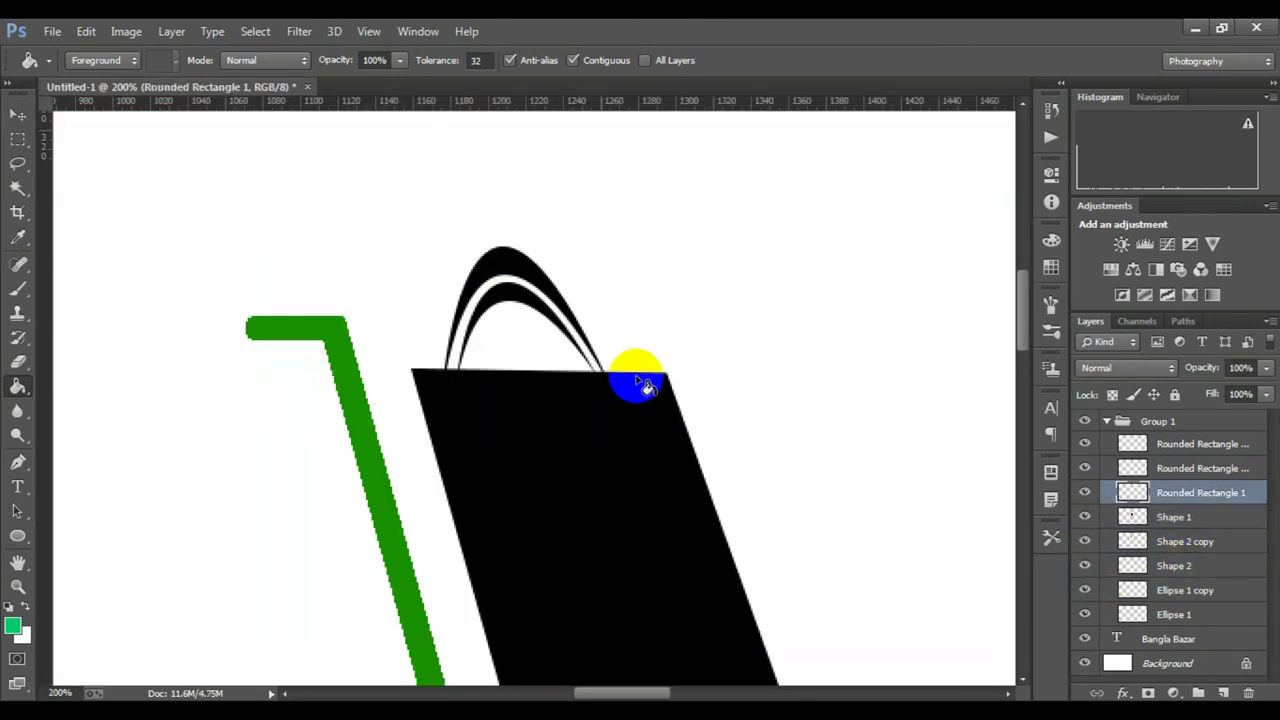
click(12, 622)
click(1148, 152)
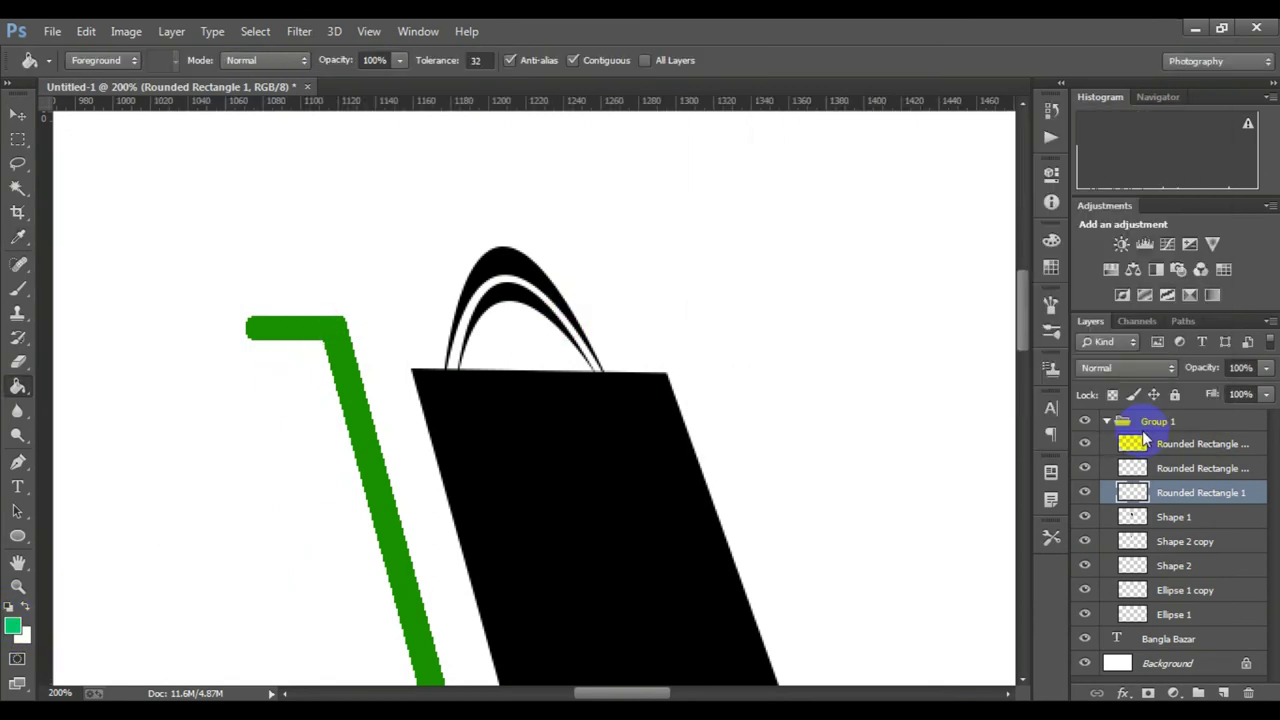
Fill the outer and inner bag handle arcs green on the Shape 2 layers.
click(1085, 517)
click(1105, 541)
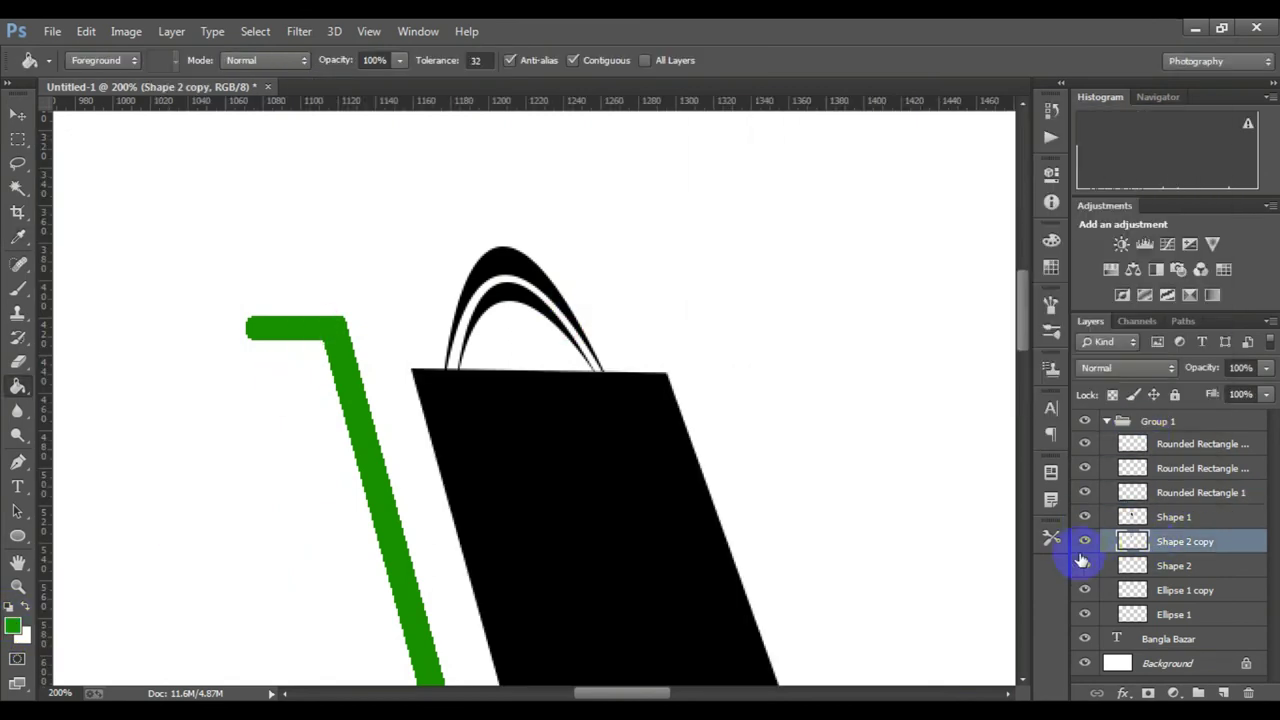
click(1085, 541)
scroll(414, 263, up, 1)
scroll(414, 263, up, 1)
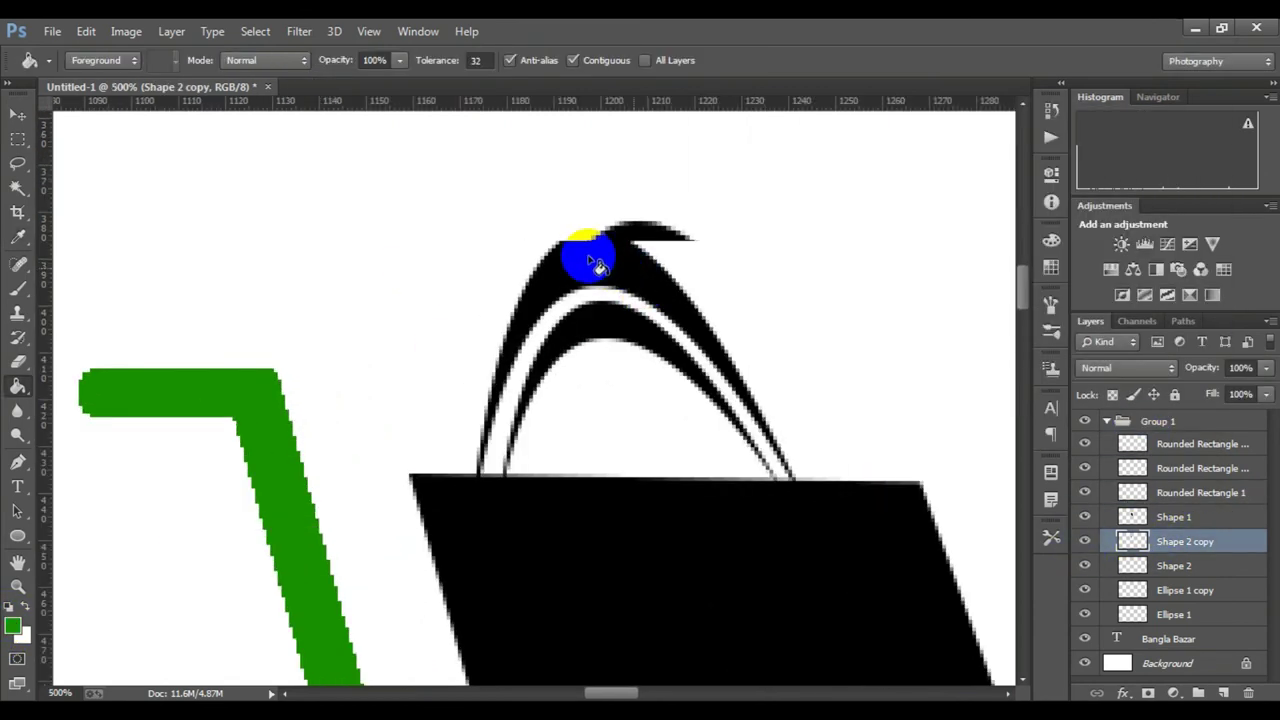
click(589, 257)
scroll(649, 294, up, 1)
scroll(649, 294, up, 1)
click(1212, 562)
click(577, 271)
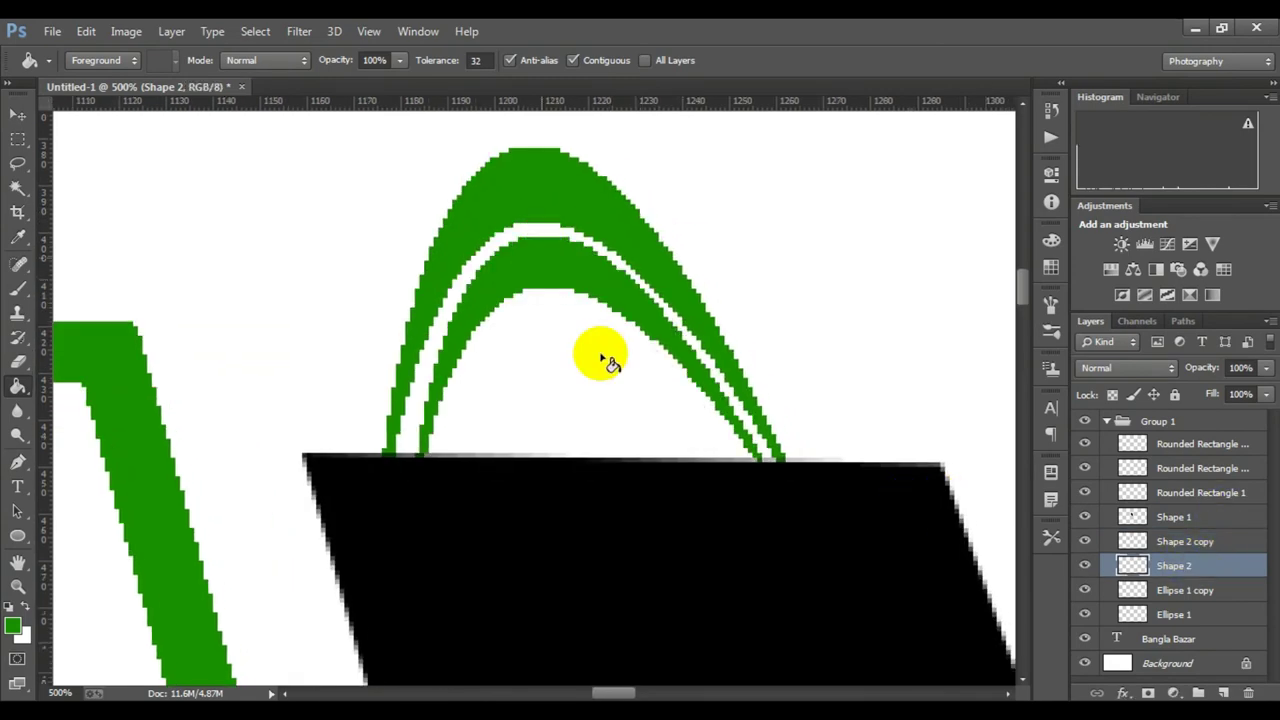
scroll(600, 357, down, 5)
mouse_move(626, 309)
mouse_down()
mouse_move(695, 228)
mouse_move(775, 48)
mouse_up()
Sample orange from the lettering and fill the basket body on Shape 1.
click(12, 626)
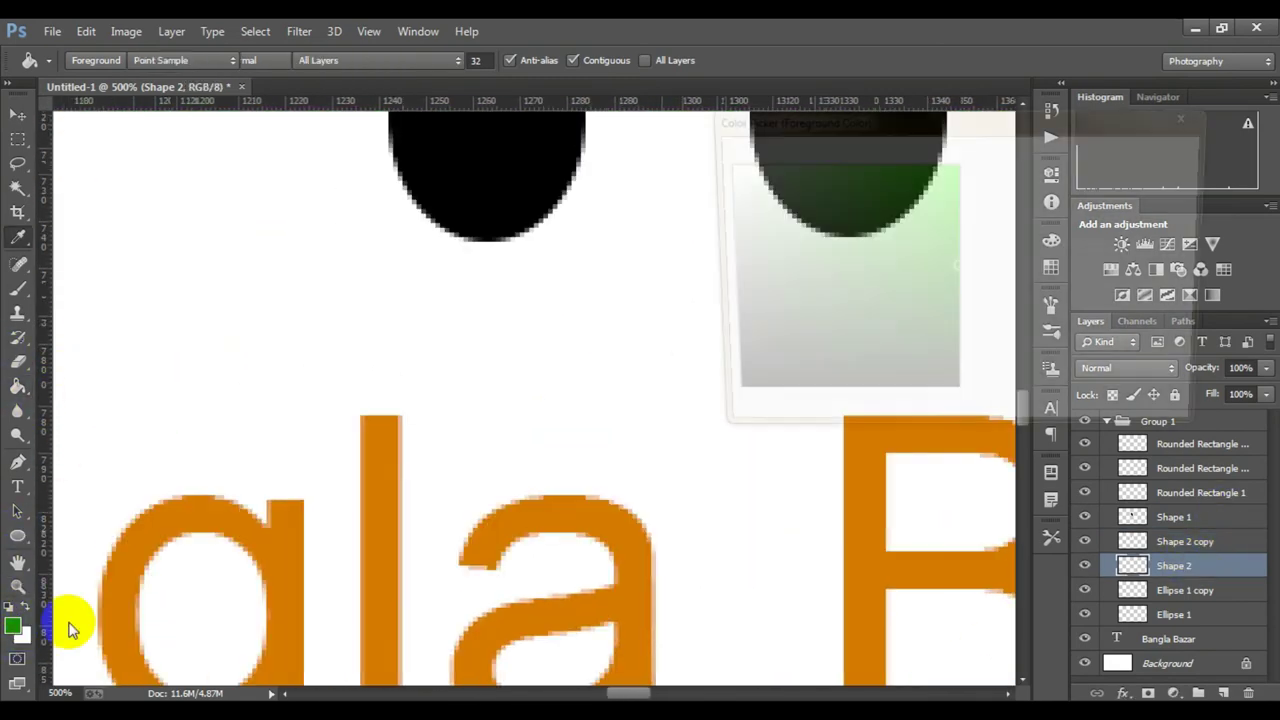
click(1149, 151)
scroll(675, 317, up, 5)
scroll(700, 314, up, 1)
ctrl+click(980, 425)
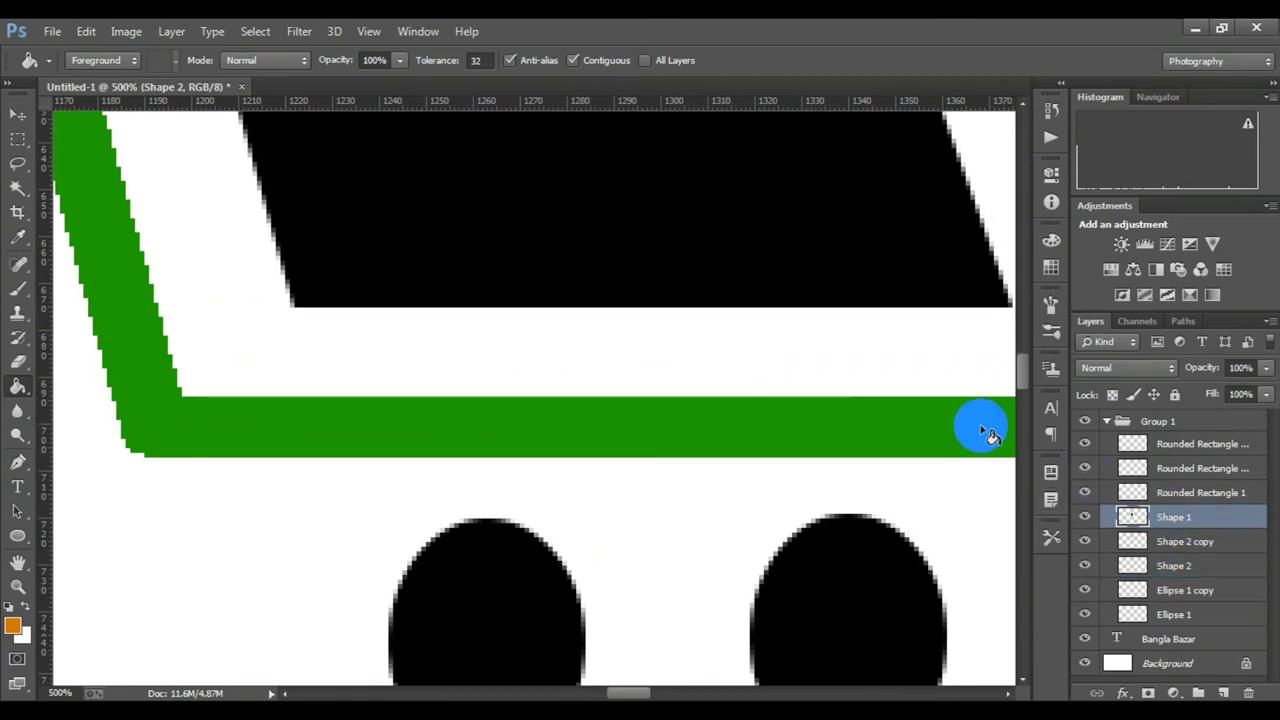
click(750, 223)
drag(723, 322, 783, 308)
scroll(760, 380, down, 3)
scroll(714, 506, down, 3)
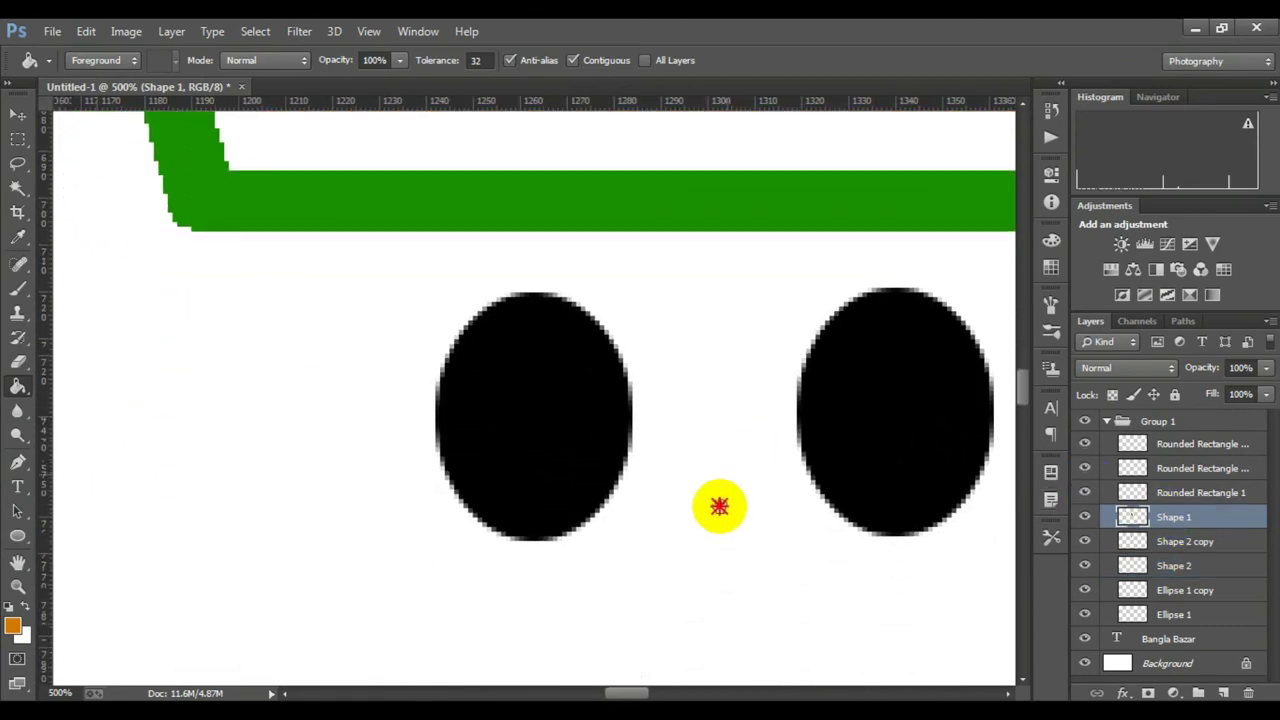
Sample the frame's green and fill both wheels on Ellipse 1 and Ellipse 1 copy.
click(12, 626)
click(263, 243)
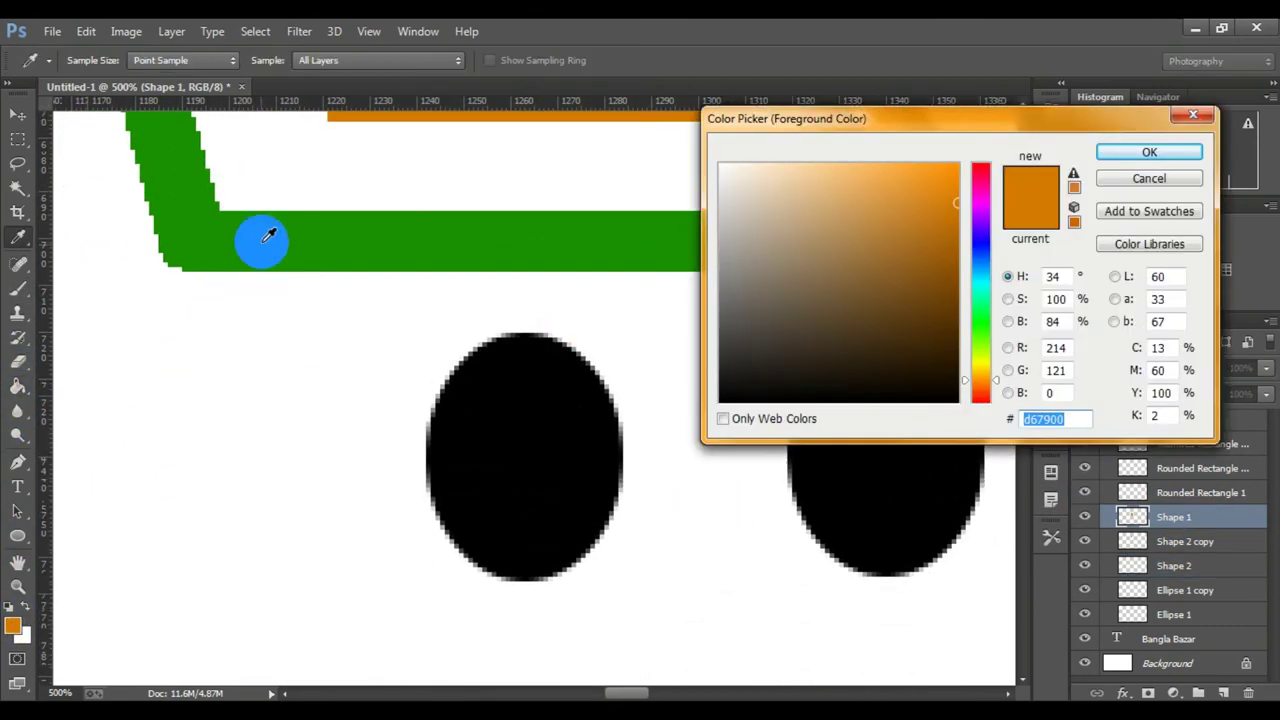
click(1147, 157)
click(535, 472)
click(1173, 615)
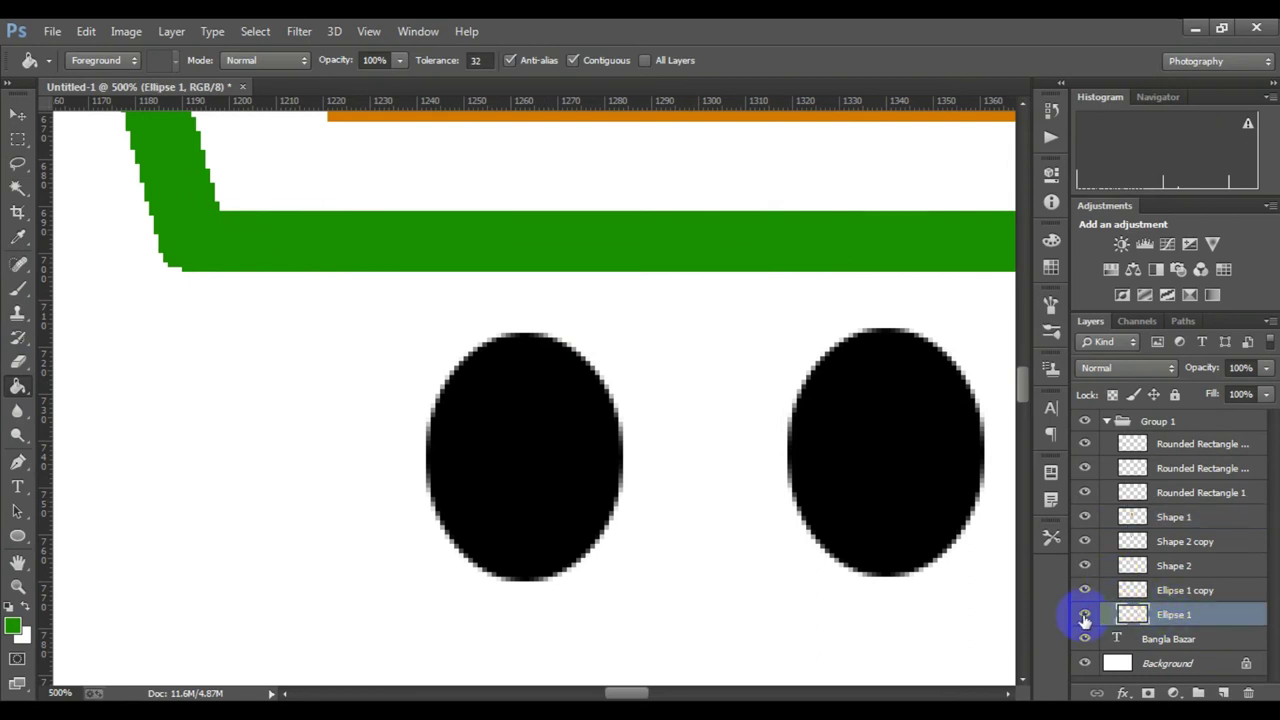
click(457, 449)
click(1155, 590)
click(902, 500)
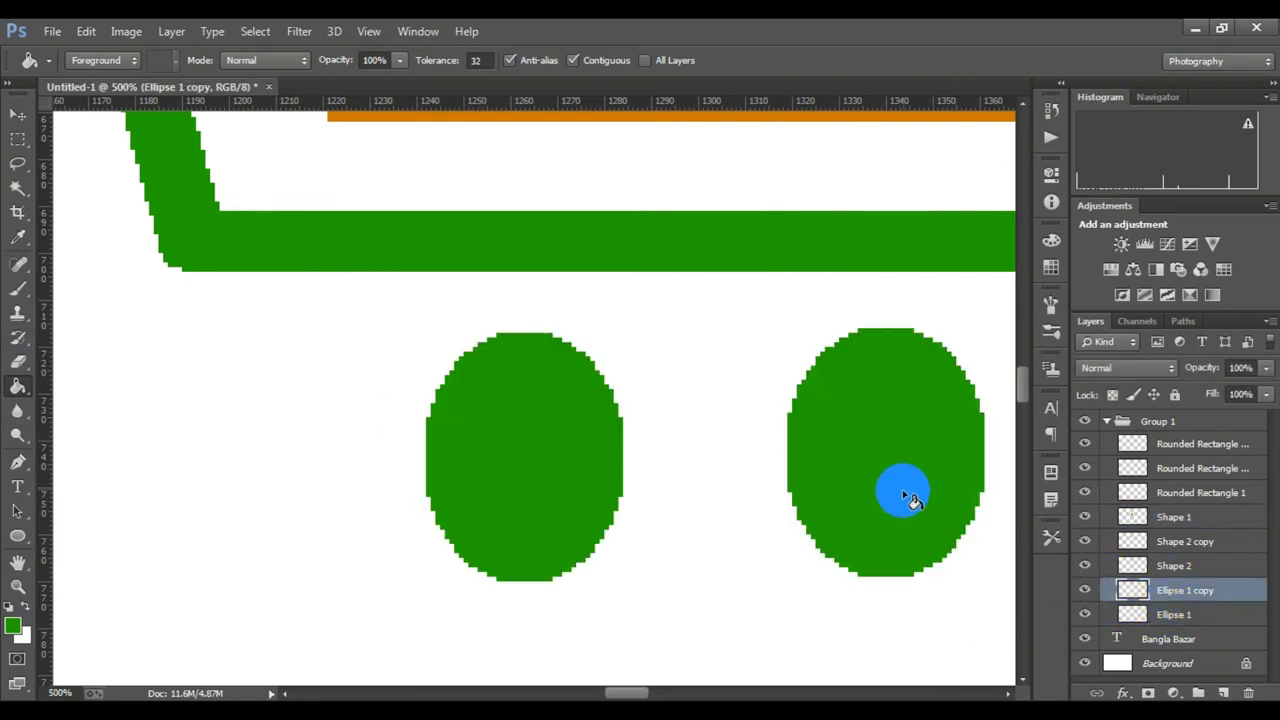
Undo an accidental green flood fill of the canvas and collapse Group 1's layer list.
scroll(749, 500, down, 3)
scroll(720, 491, down, 2)
scroll(715, 435, down, 2)
scroll(715, 435, down, 3)
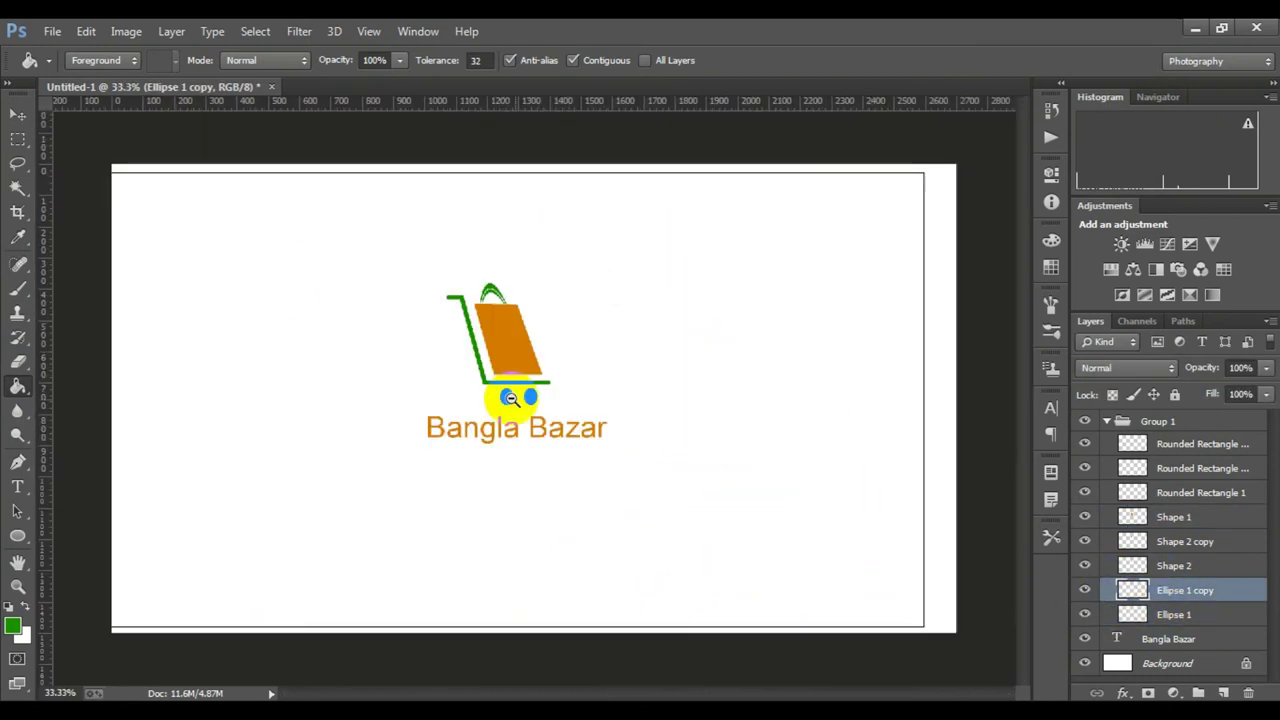
scroll(543, 380, down, 1)
scroll(548, 389, up, 2)
click(587, 414)
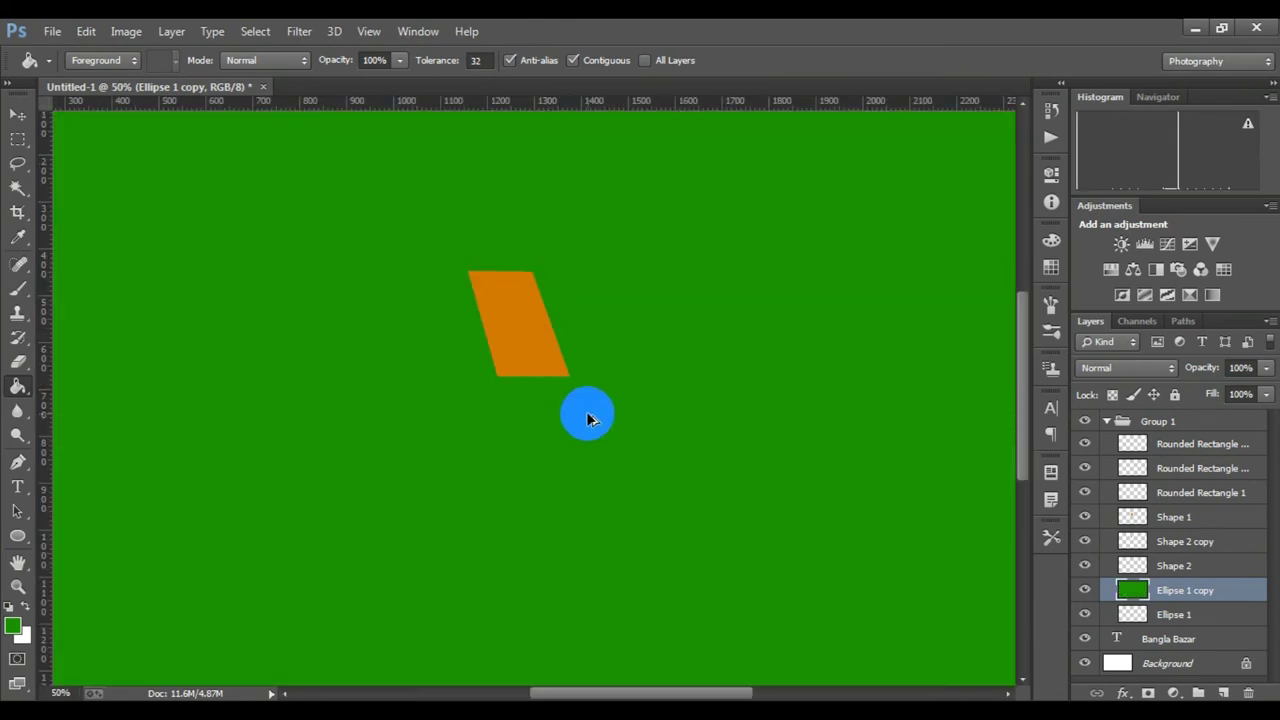
key(ctrl+z)
scroll(589, 416, down, 1)
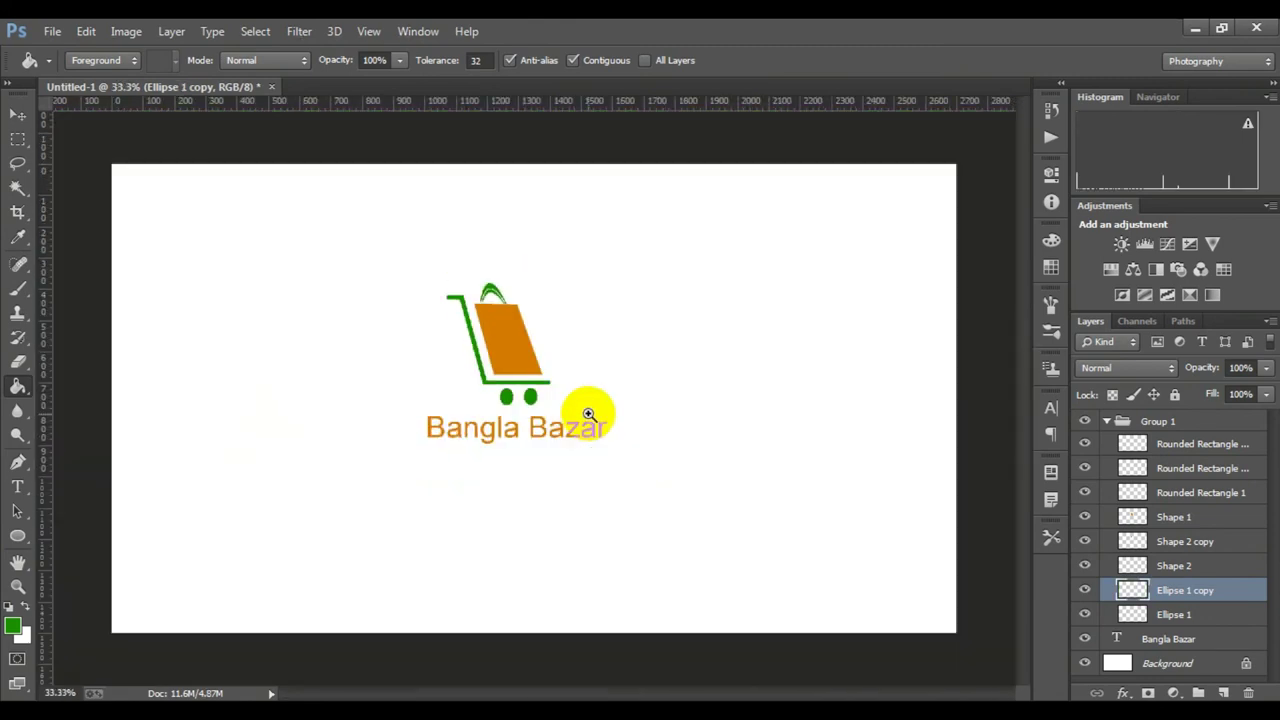
click(1109, 423)
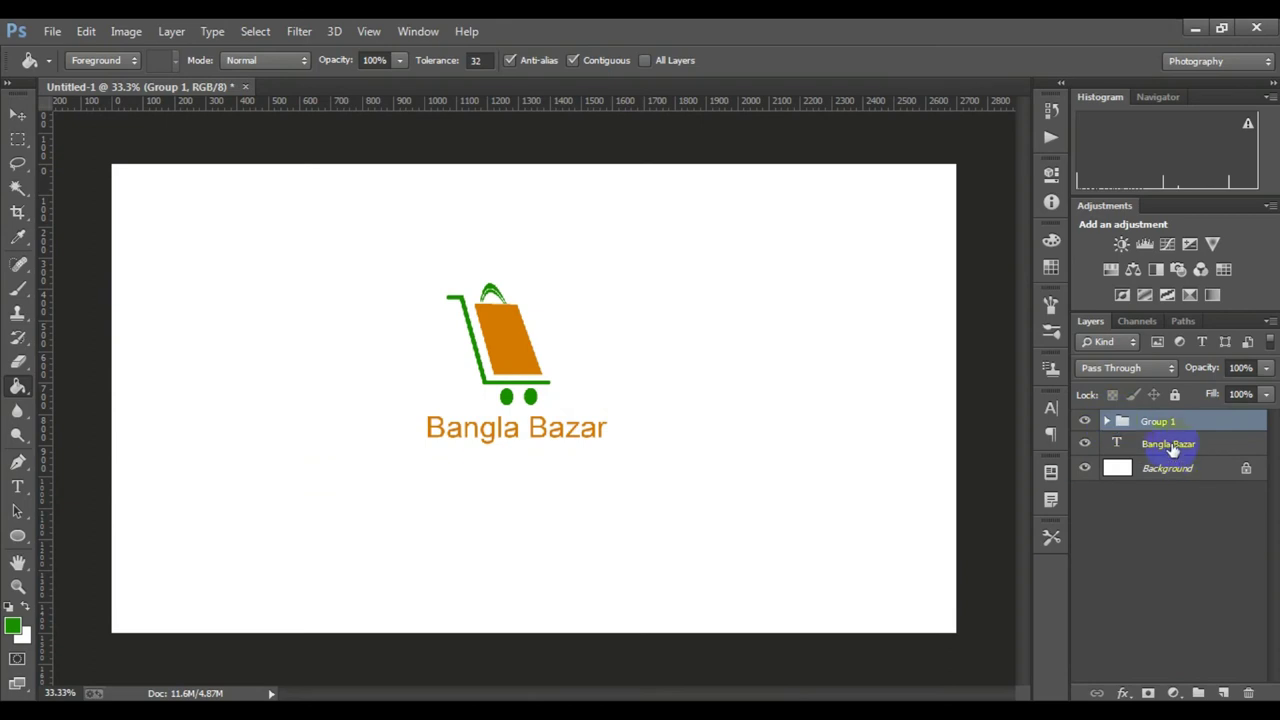
Scale the cart logo and Bangla Bazar text together to about double size.
shift+click(1168, 444)
key(ctrl+t)
drag(606, 457, 709, 527)
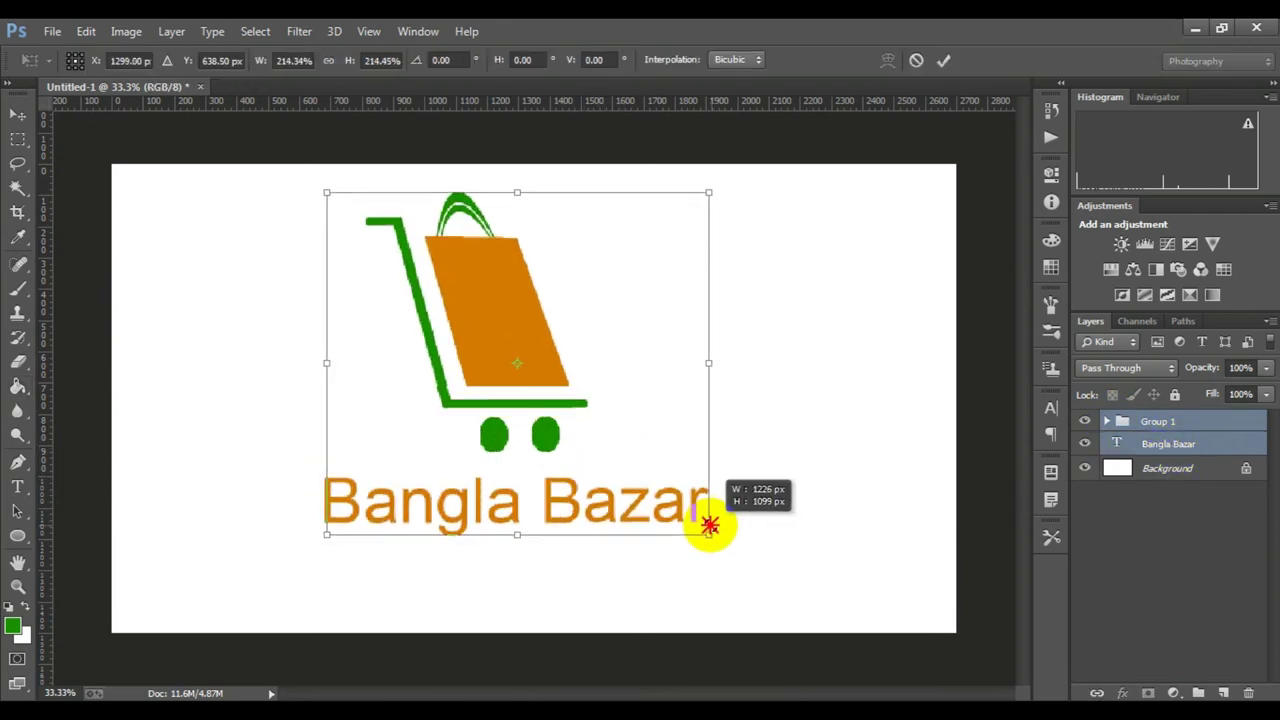
click(943, 60)
Group Group 1 with the text layer as Group 2 and dock both mockups as tabs.
click(1160, 468)
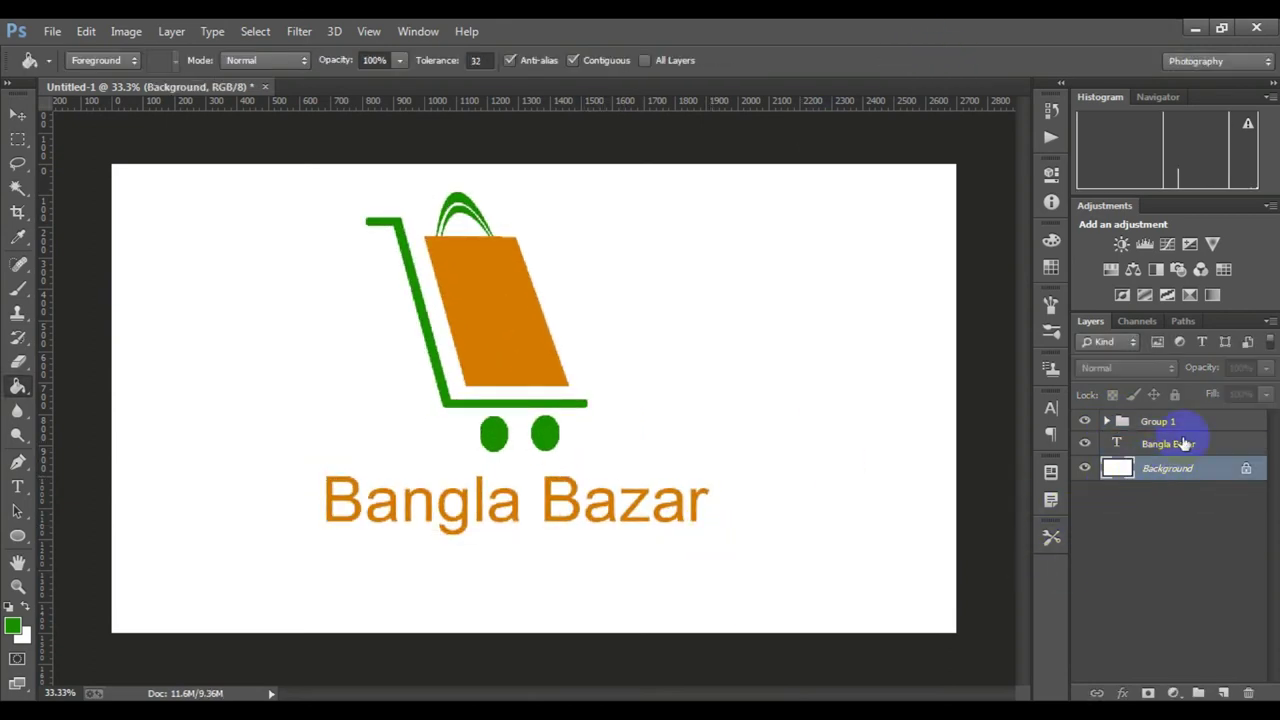
click(1183, 443)
shift+click(1178, 421)
key(ctrl+g)
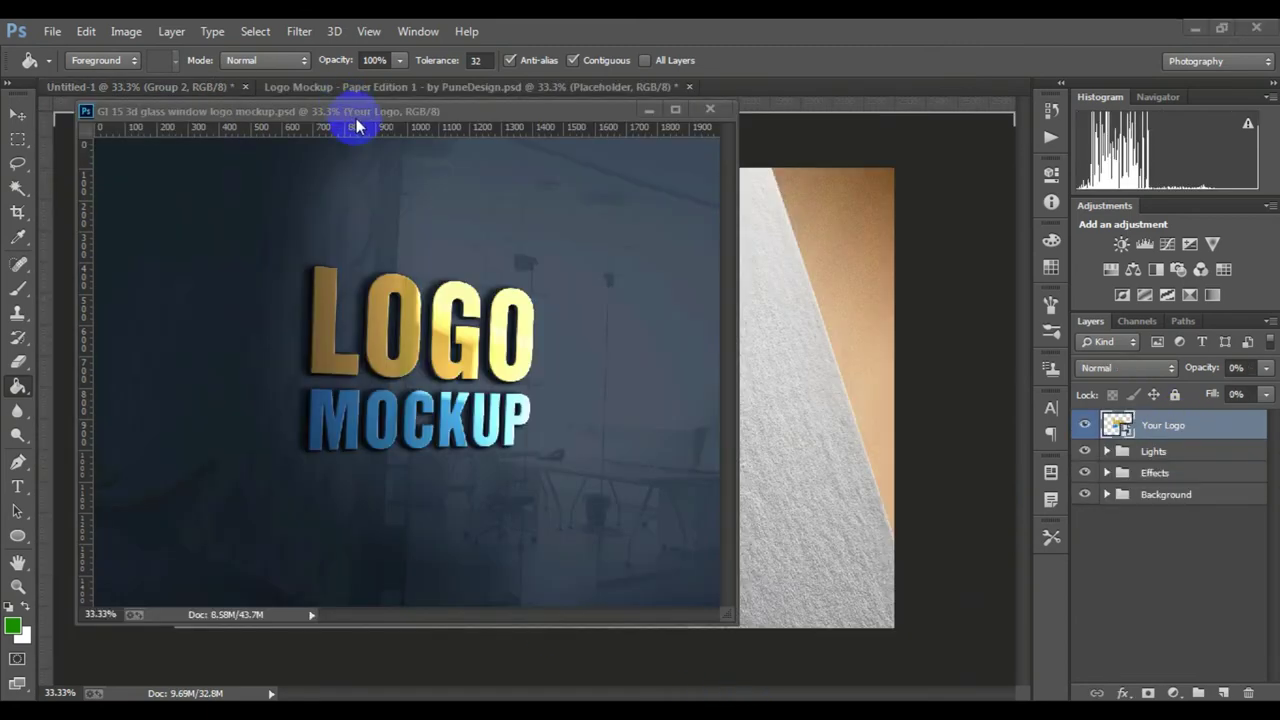
drag(329, 120, 600, 94)
drag(109, 100, 704, 372)
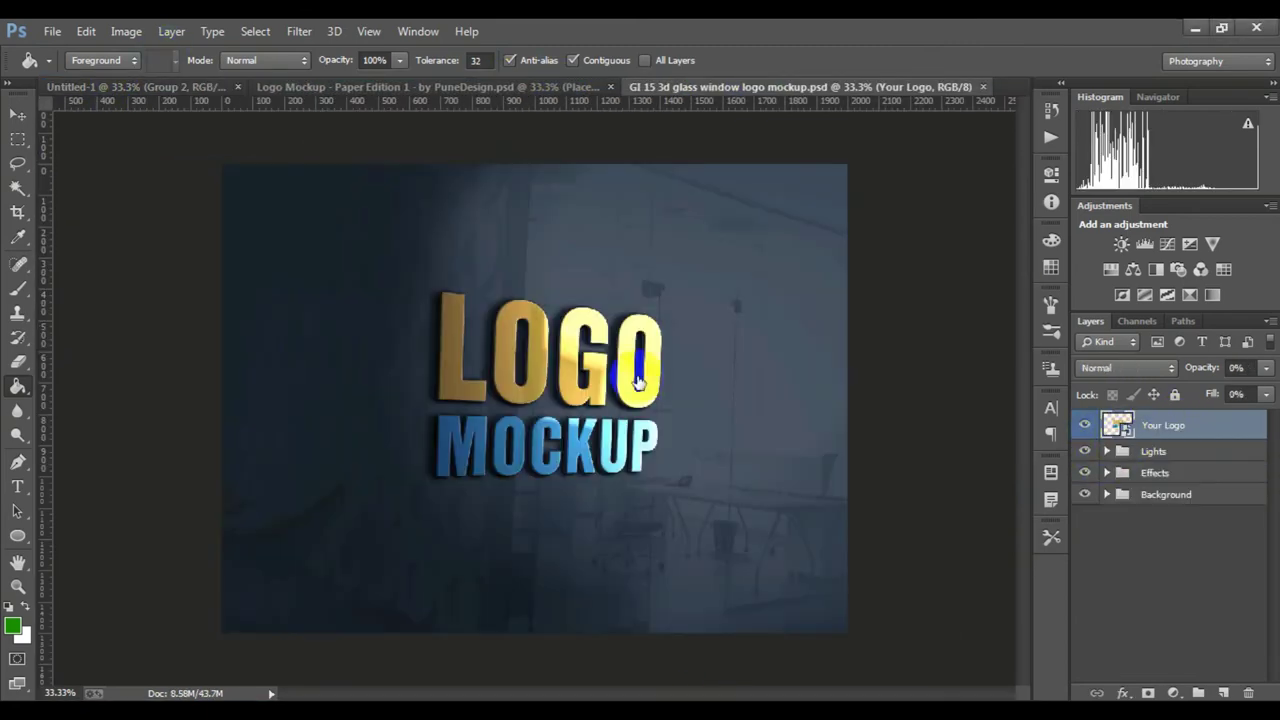
Open the Your Logo smart object's contents beside the flat logo document.
double_click(1190, 425)
key(Escape)
double_click(1117, 425)
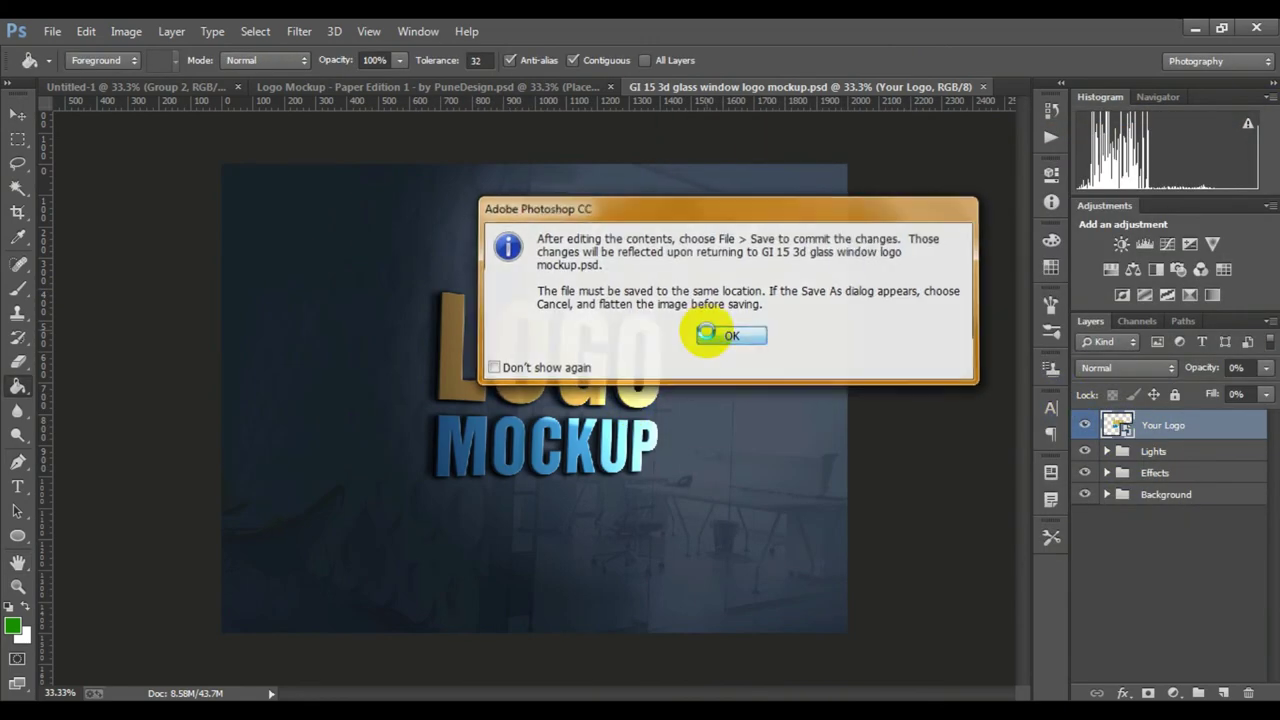
click(706, 334)
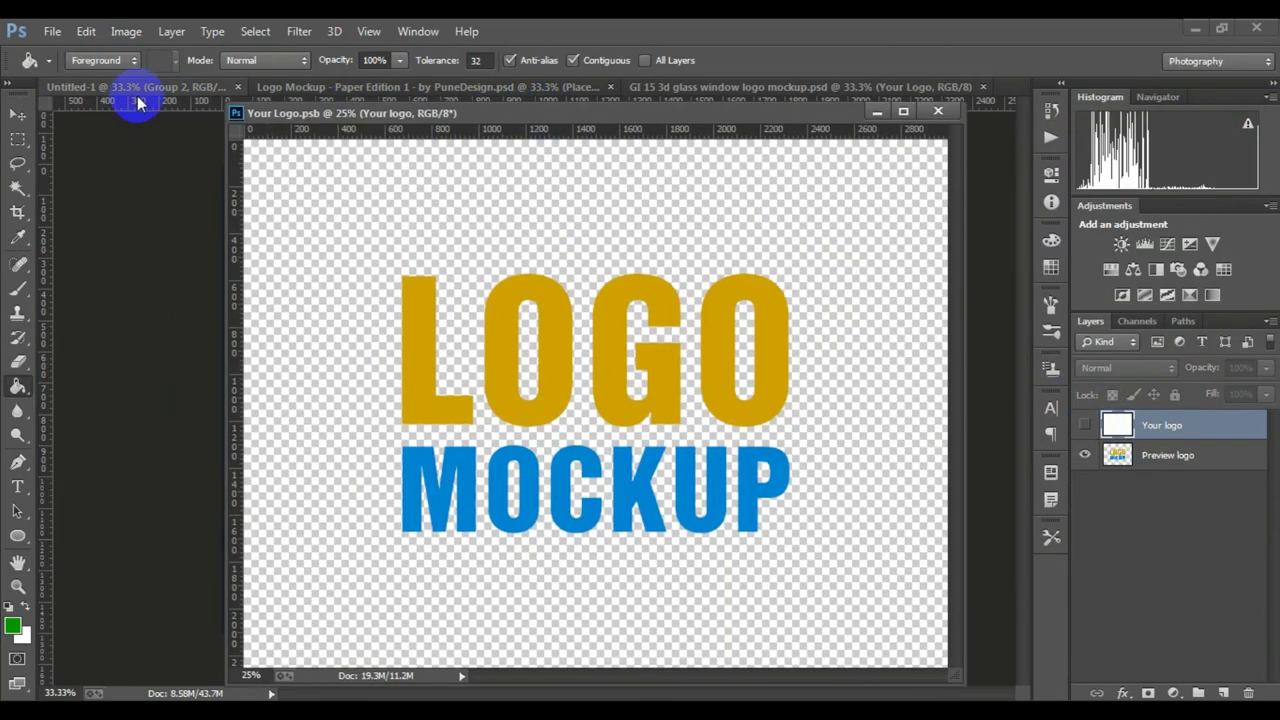
click(138, 103)
drag(592, 110, 724, 100)
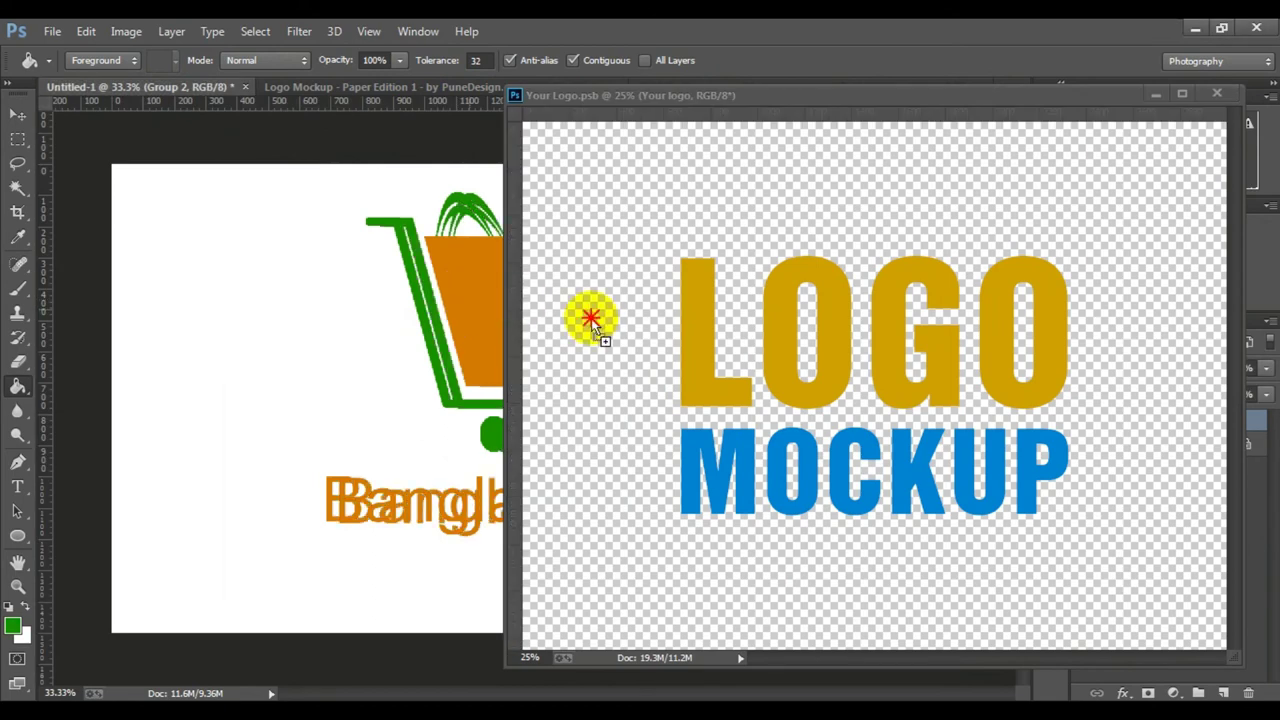
Copy the cart logo into the placeholder, enlarge it and position it over the lettering.
drag(458, 305, 594, 320)
click(724, 351)
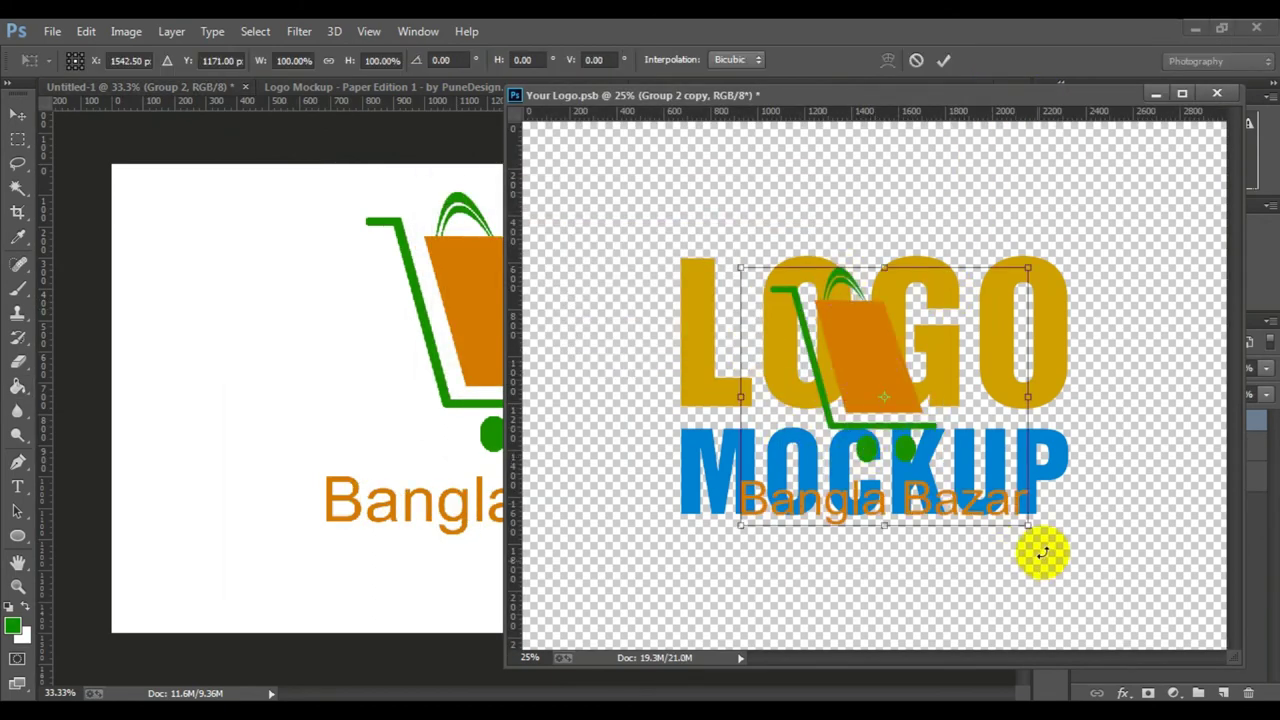
drag(1032, 530, 1094, 586)
drag(966, 348, 971, 334)
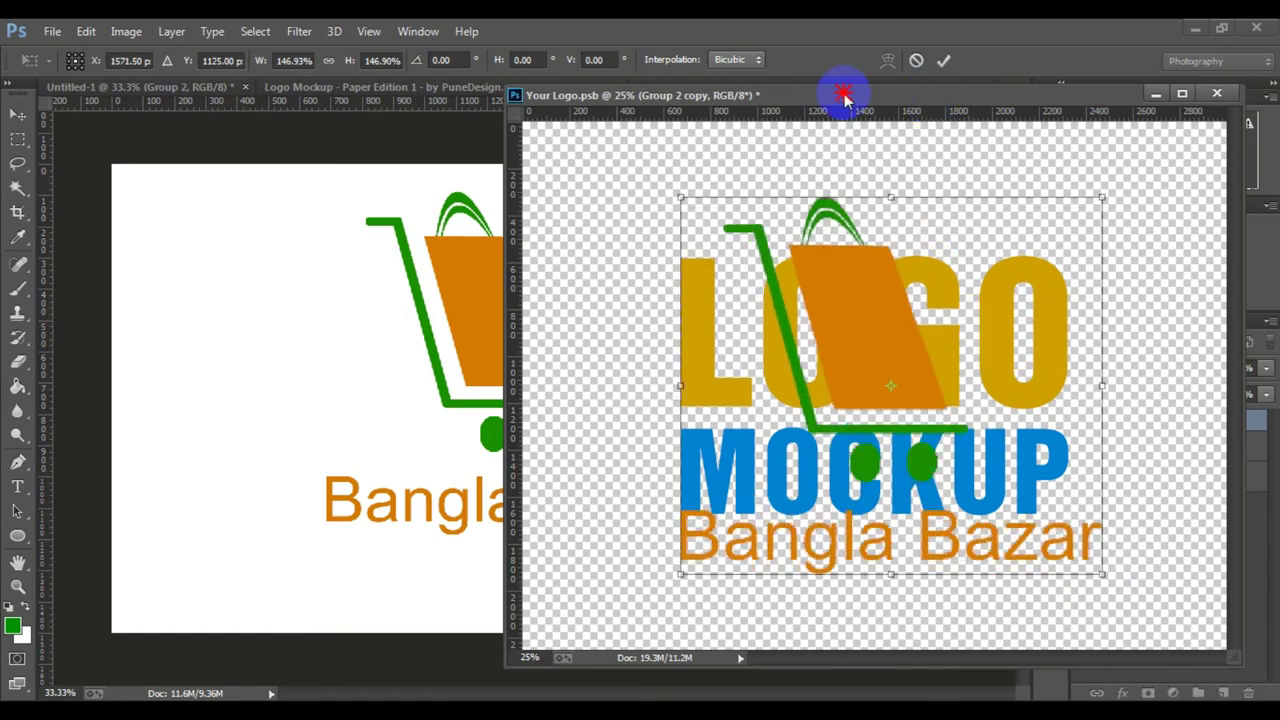
mouse_move(843, 94)
mouse_down()
mouse_move(617, 88)
mouse_move(651, 86)
mouse_up()
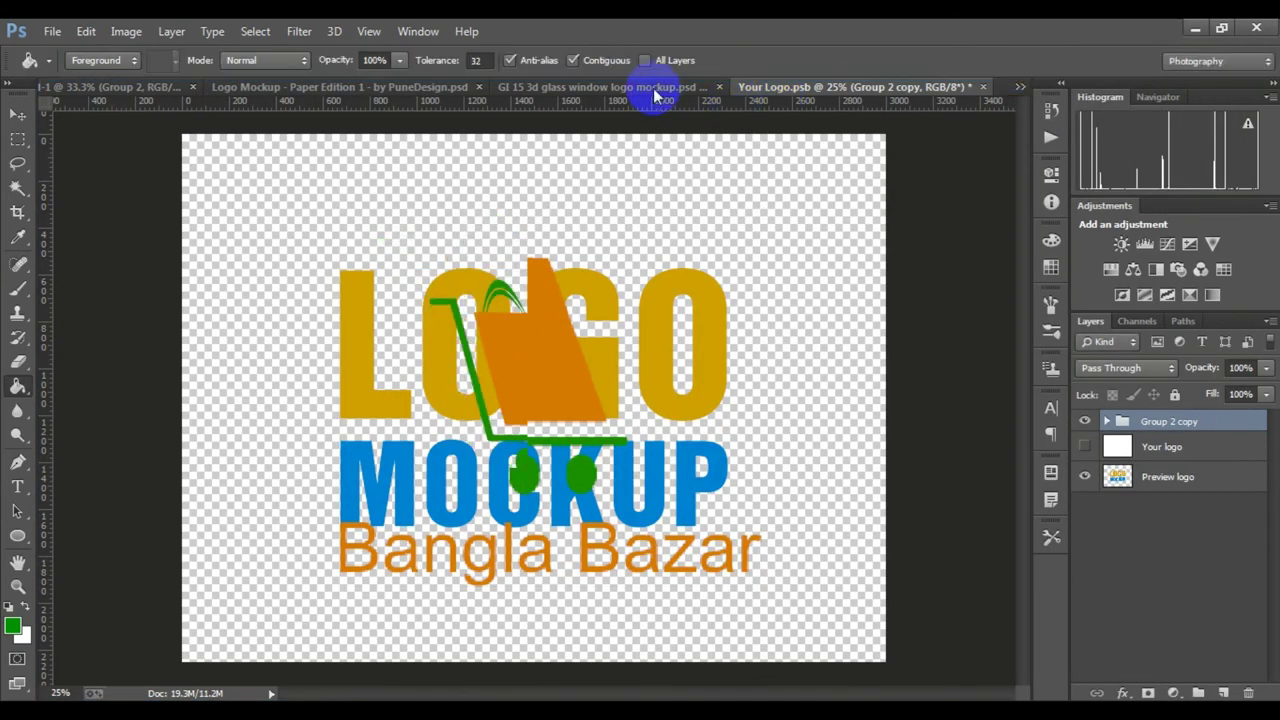
Hide the LOGO MOCKUP preview layer and save the placeholder back into the glass-window mockup.
click(1085, 476)
click(983, 87)
click(574, 286)
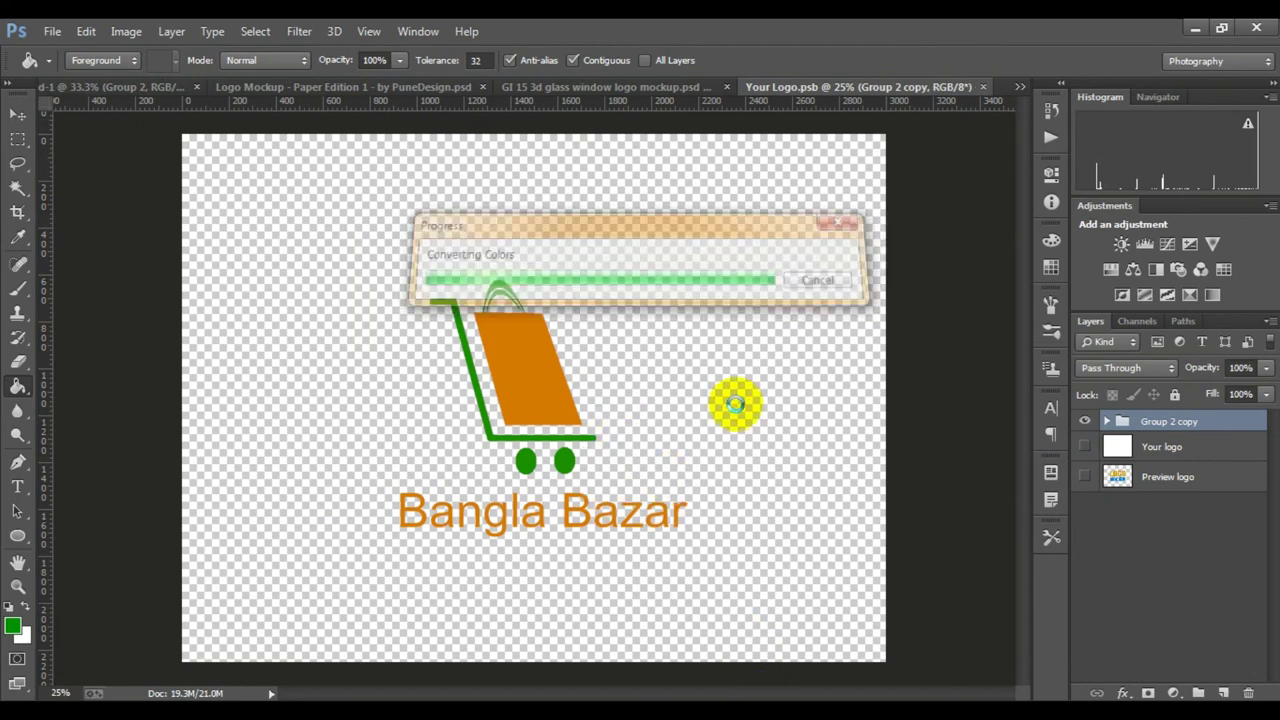
click(737, 86)
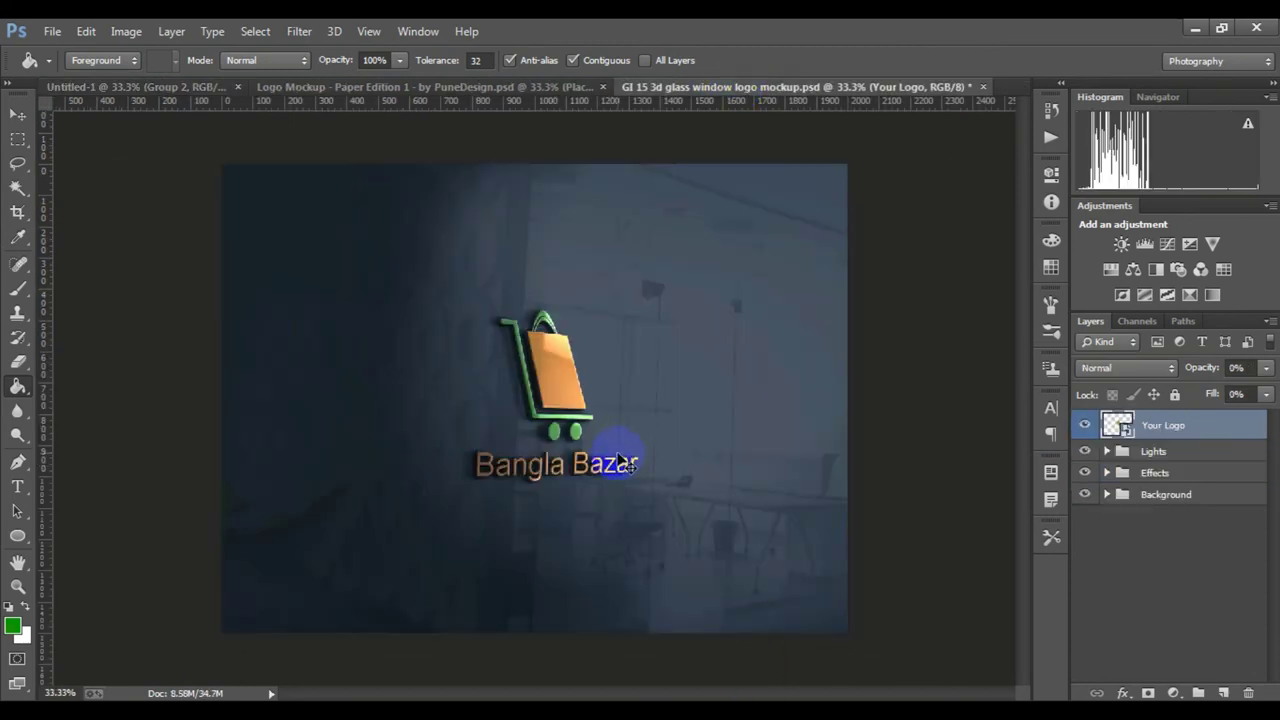
Check the paper mockup, then return to the flat Untitled-1 logo document.
scroll(620, 462, up, 1)
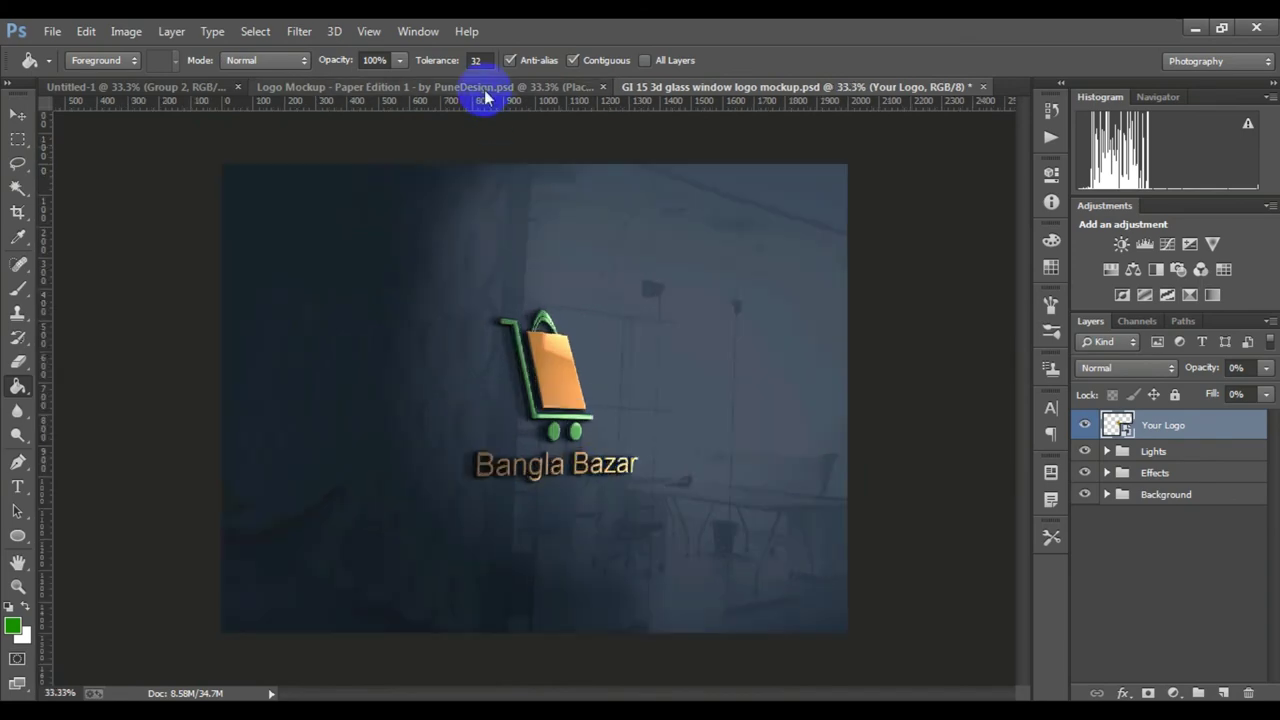
click(486, 88)
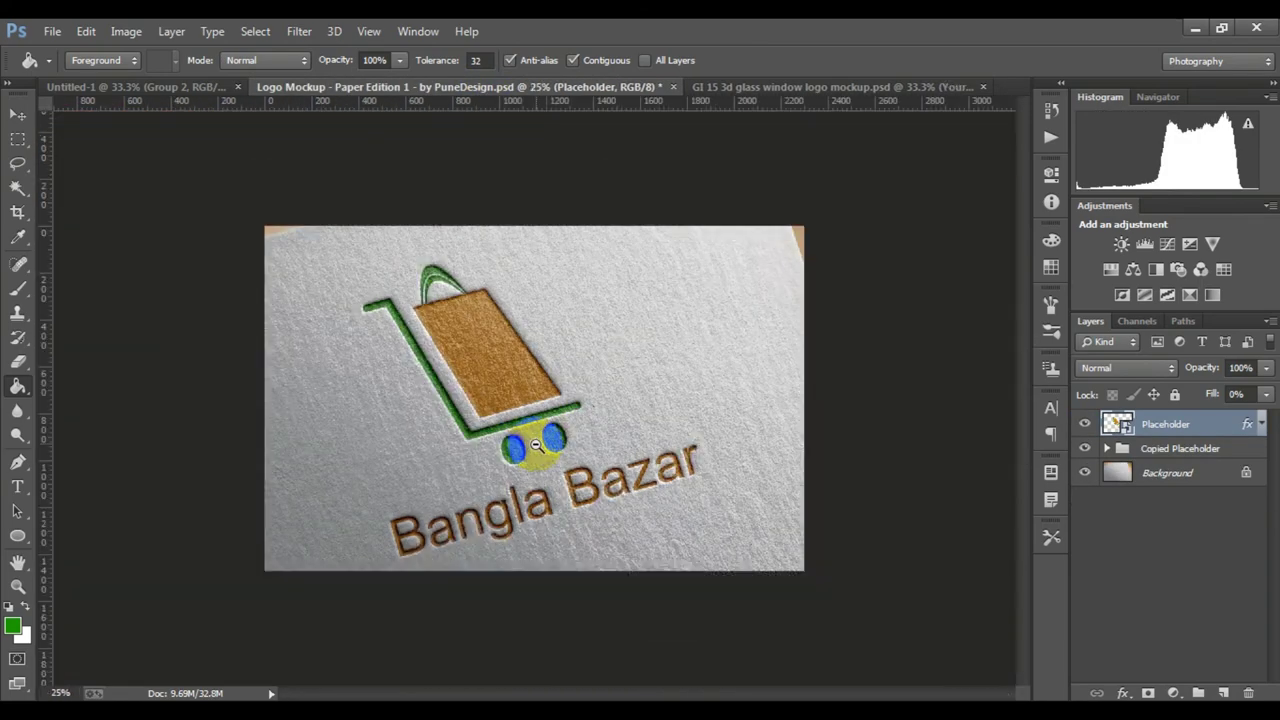
click(140, 87)
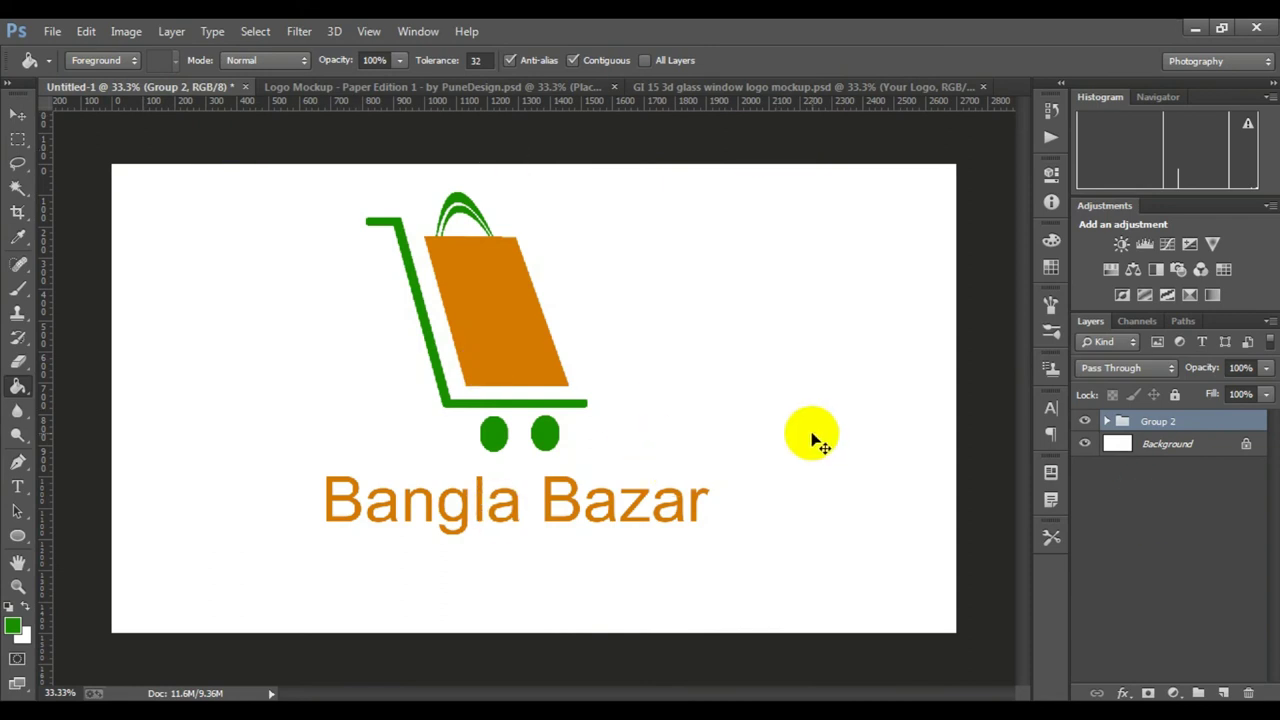
Shrink the Group 2 logo to about two-thirds of its size.
key(ctrl+t)
drag(709, 528, 629, 455)
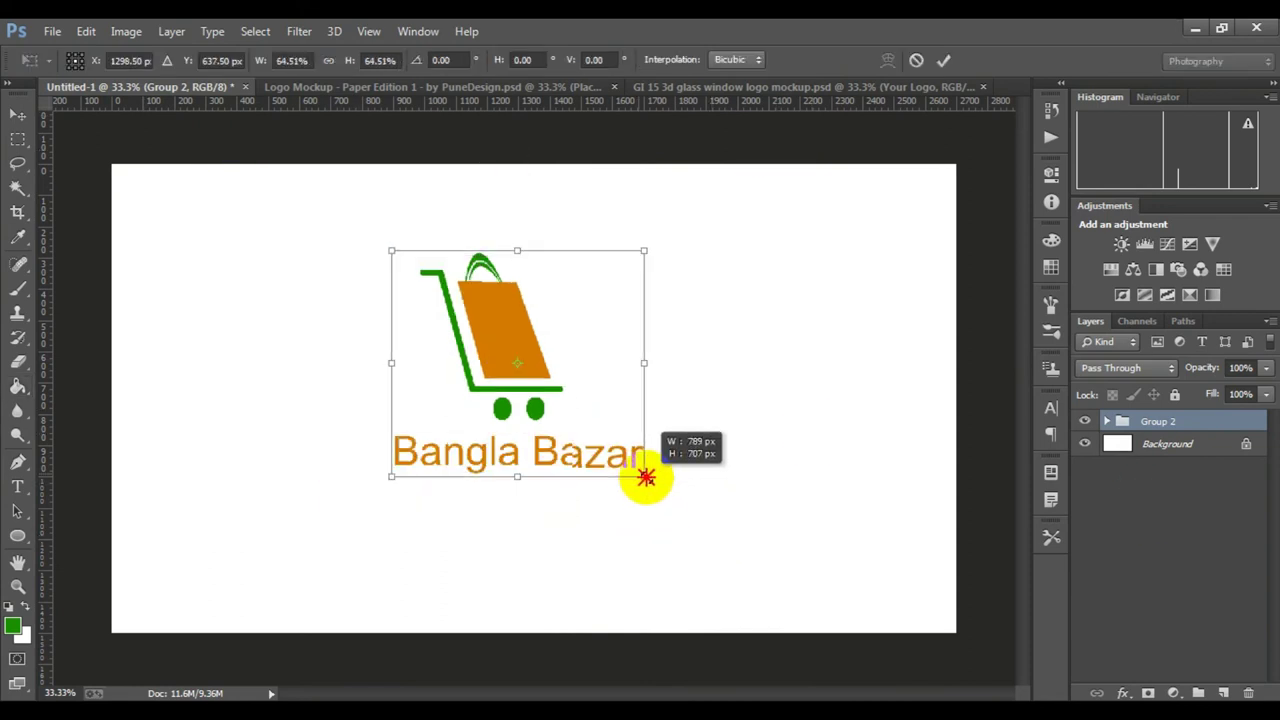
click(943, 60)
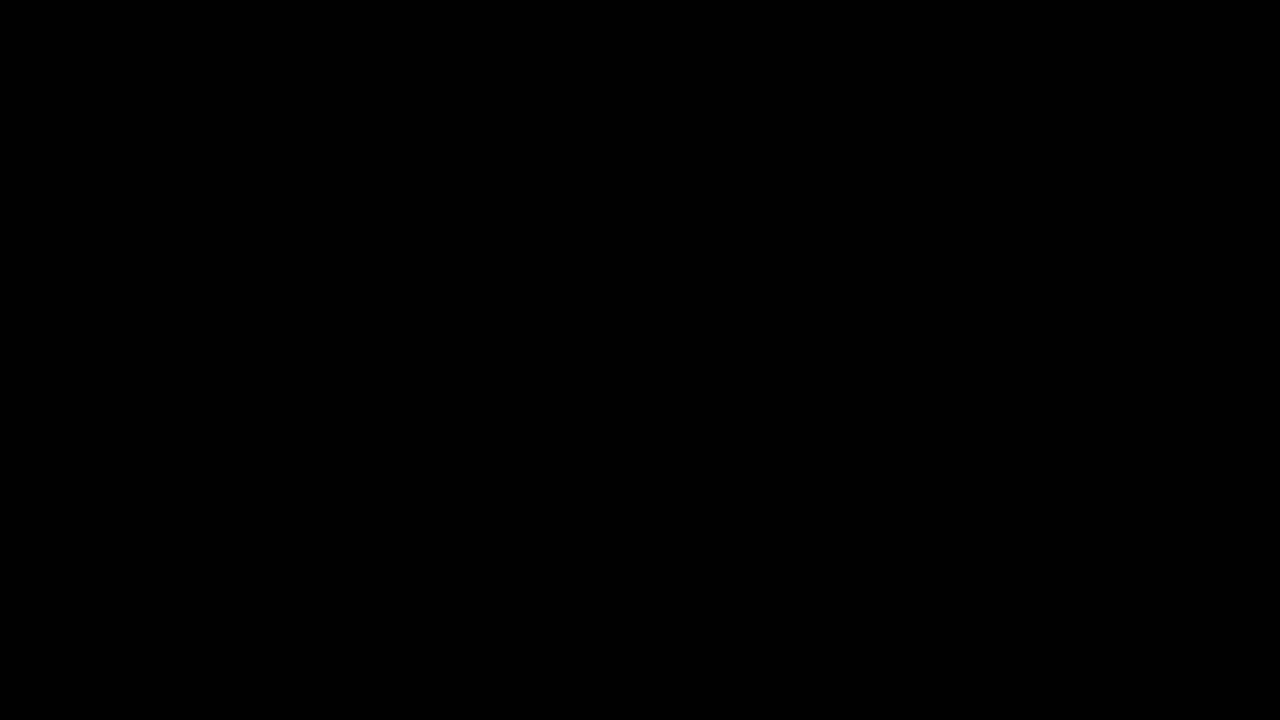